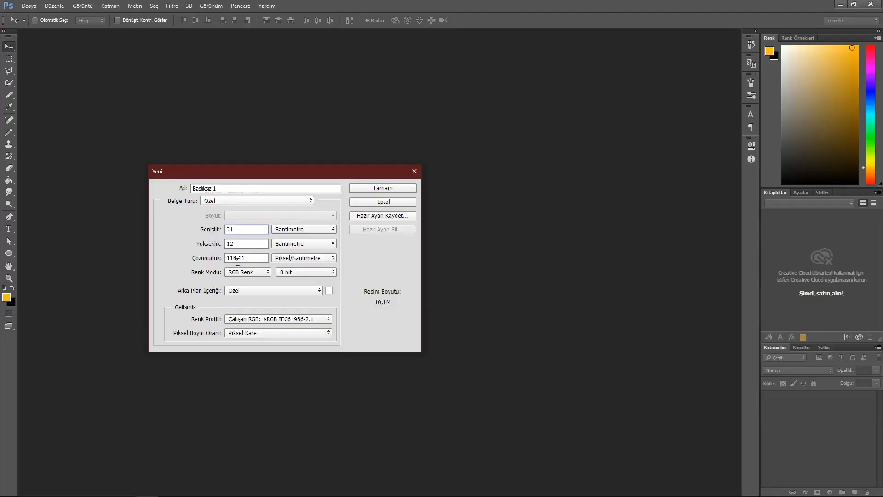
# - Make a new document: width 21 cm, height 27,9 cm, resolution 300, CMYK Color mode
pyautogui.press('Tab')
pyautogui.write('27,9300')
pyautogui.click(248, 272)
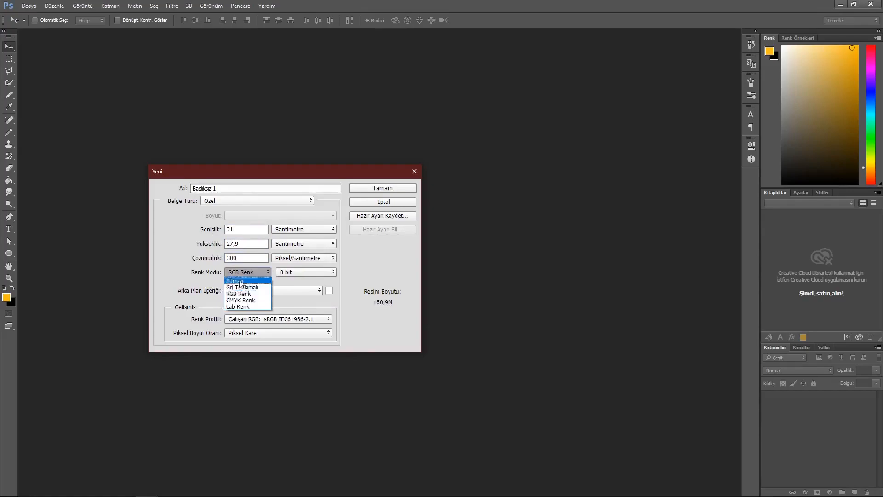
pyautogui.click(238, 302)
pyautogui.click(382, 188)
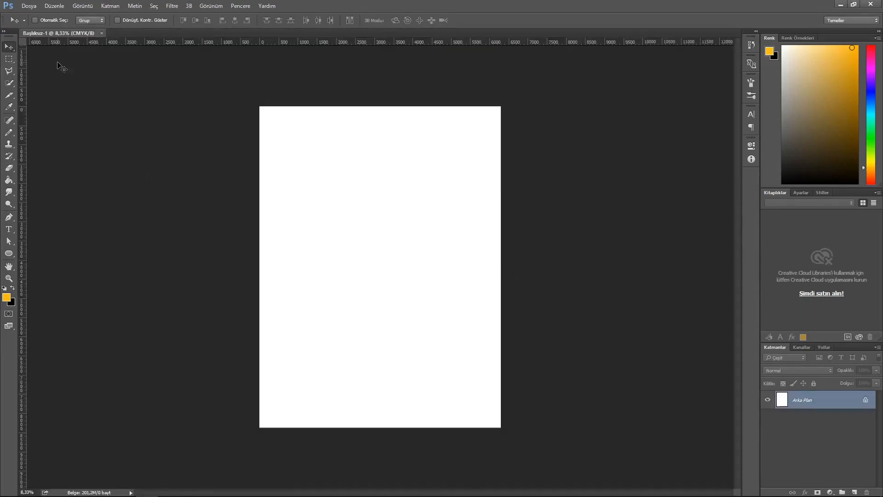
# - Draw the slanted orange header shape along a guide with the Pen tool, then remove the guides
pyautogui.scroll(4, 412, 257)
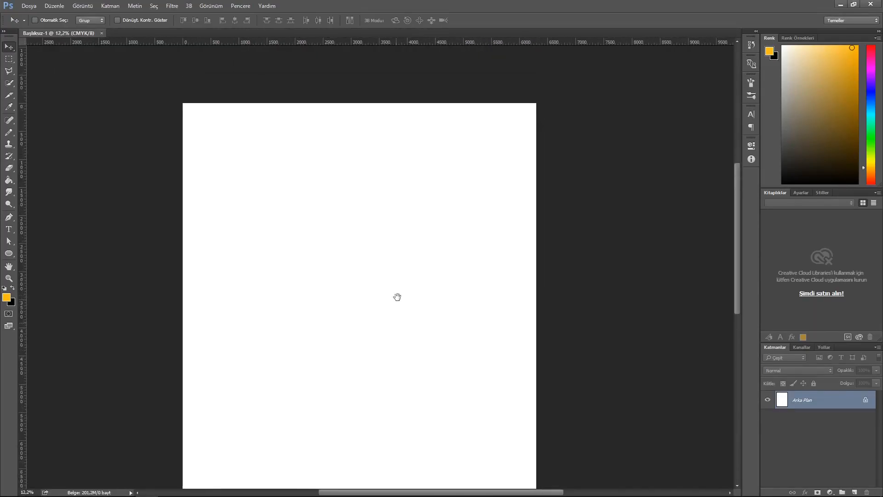
pyautogui.moveTo(406, 42); pyautogui.dragTo(429, 137)
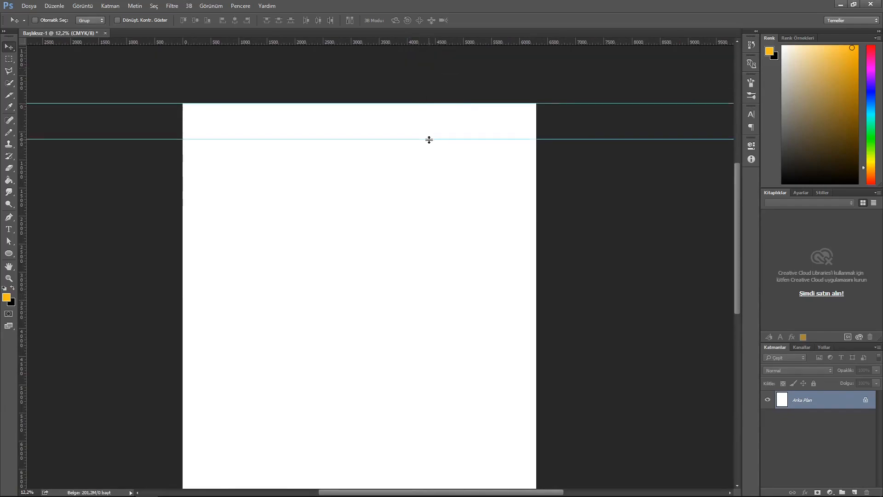
pyautogui.press('p')
pyautogui.click(183, 104)
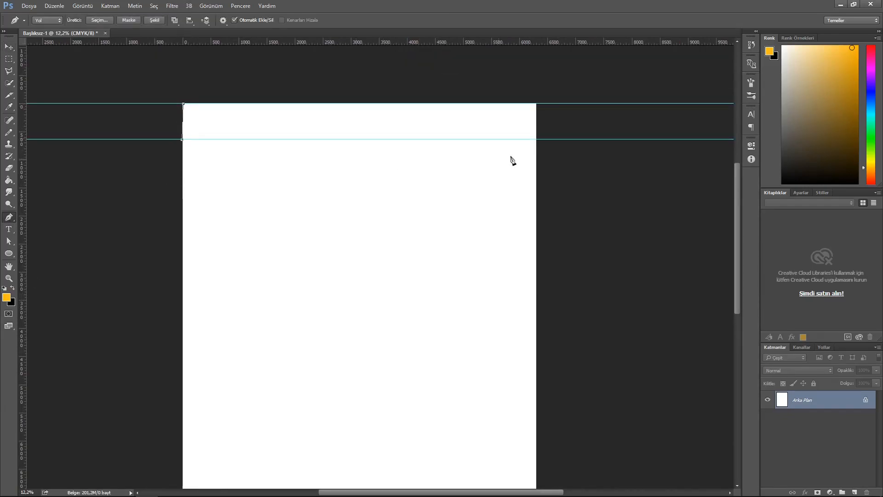
pyautogui.click(408, 140)
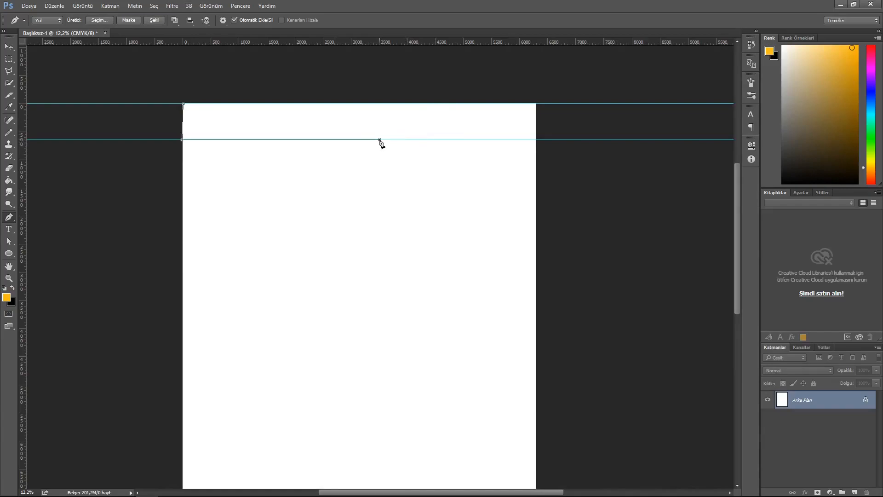
pyautogui.click(184, 104)
pyautogui.click(154, 20)
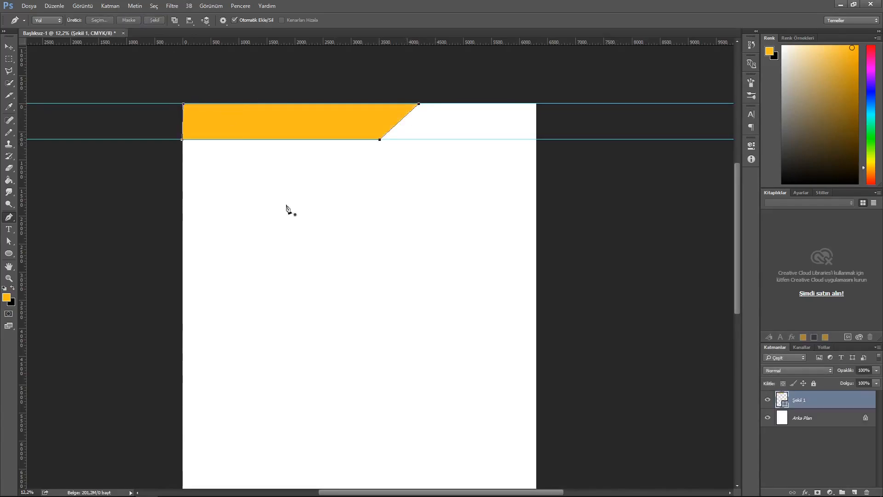
pyautogui.click(9, 47)
pyautogui.moveTo(483, 8); pyautogui.dragTo(483, 7)
pyautogui.moveTo(481, 103); pyautogui.dragTo(478, 6)
pyautogui.scroll(1, 369, 304)
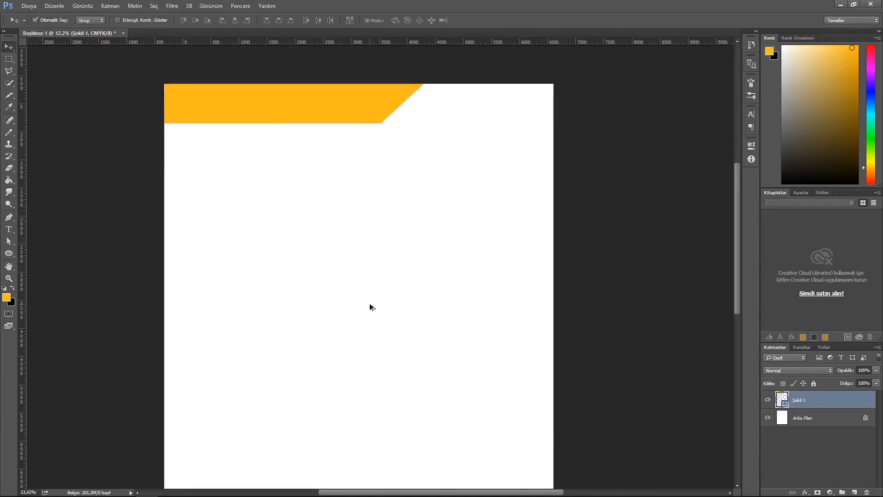
# - Clear the last guide and draw a rectangle near the page's top right
pyautogui.moveTo(369, 304); pyautogui.dragTo(304, 451)
pyautogui.rightClick(9, 254)
pyautogui.click(54, 251)
pyautogui.click(855, 492)
pyautogui.moveTo(378, 242); pyautogui.dragTo(477, 297)
# - Set the rectangle's fill colour to pure white
pyautogui.click(724, 141)
pyautogui.doubleClick(781, 402)
pyautogui.click(600, 247)
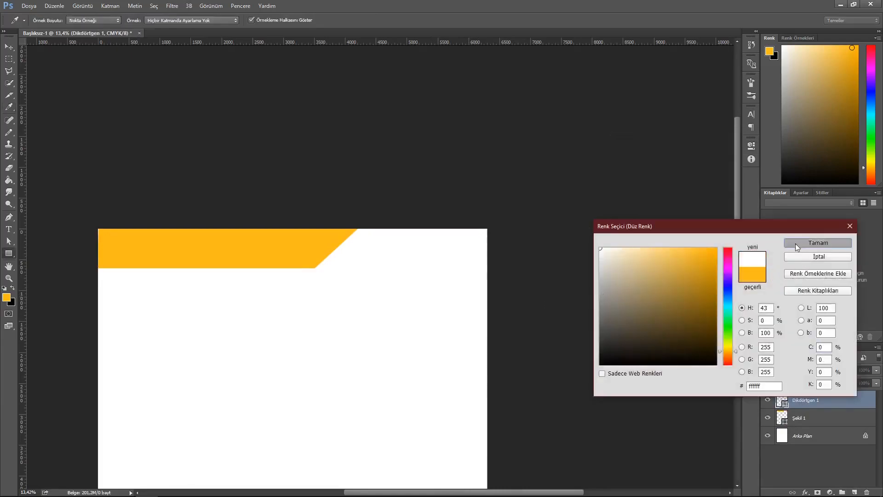
pyautogui.click(796, 243)
pyautogui.press('h')
pyautogui.doubleClick(845, 400)
pyautogui.click(426, 370)
# - Give the rectangle an enlarged, soft drop shadow
pyautogui.moveTo(609, 198); pyautogui.dragTo(217, 54)
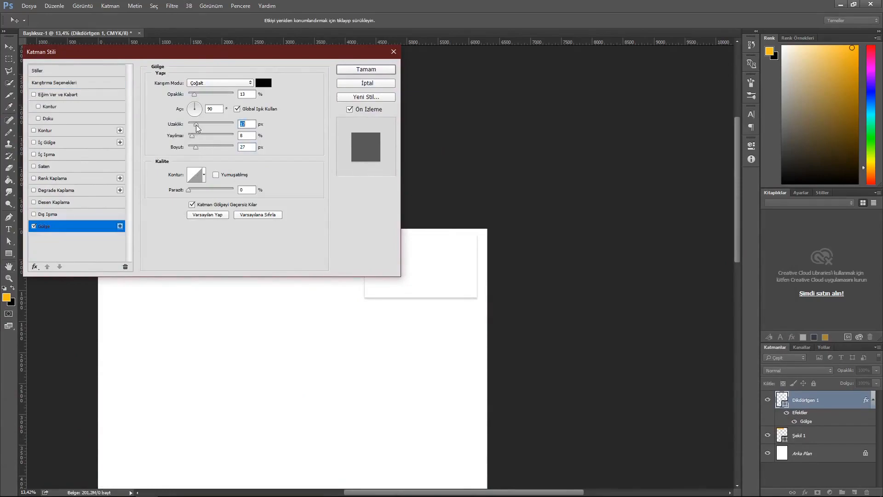
pyautogui.moveTo(196, 147); pyautogui.dragTo(199, 147)
pyautogui.click(366, 69)
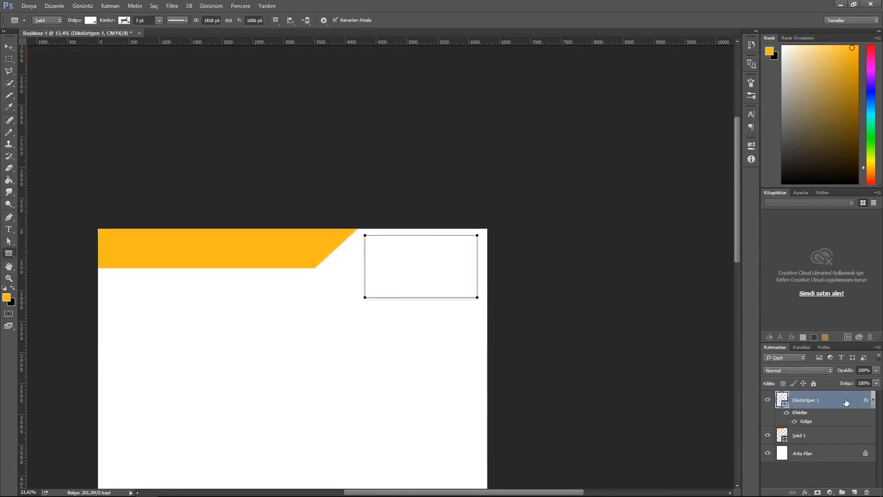
# - Add a Stroke style to the rectangle, 10 px, positioned outside
pyautogui.doubleClick(845, 401)
pyautogui.click(38, 131)
pyautogui.moveTo(212, 52); pyautogui.dragTo(676, 222)
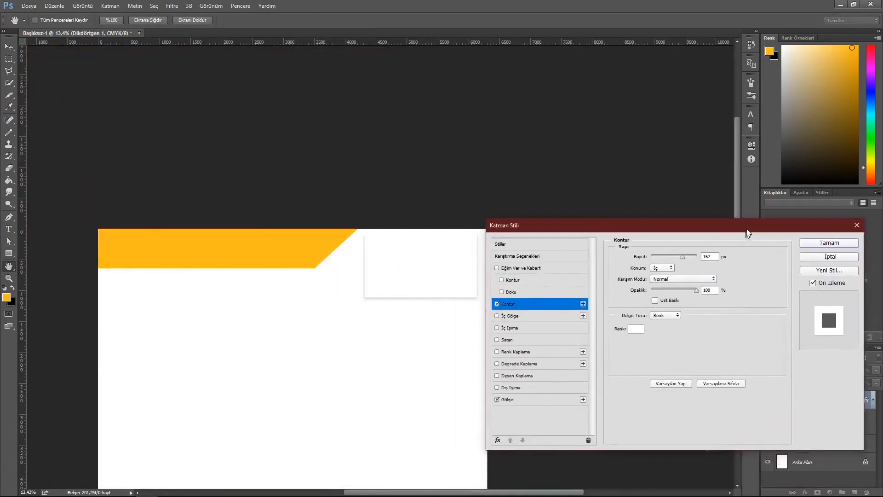
pyautogui.write('10')
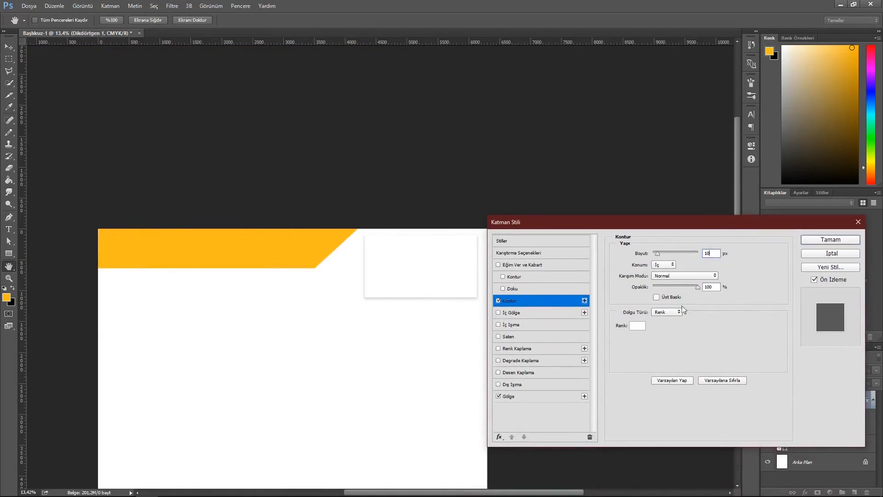
pyautogui.click(671, 265)
pyautogui.click(664, 267)
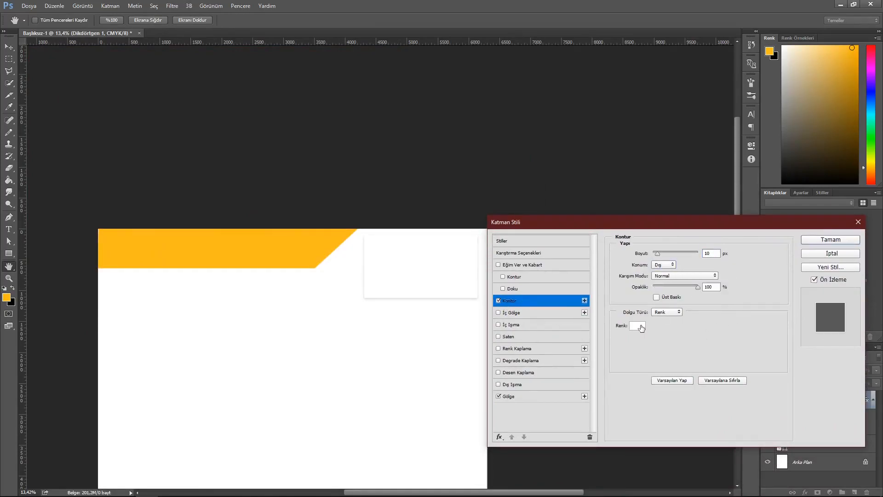
# - Make the stroke orange, 27 px thick, positioned inside
pyautogui.click(642, 328)
pyautogui.click(254, 240)
pyautogui.click(827, 243)
pyautogui.moveTo(657, 253); pyautogui.dragTo(661, 254)
pyautogui.click(666, 265)
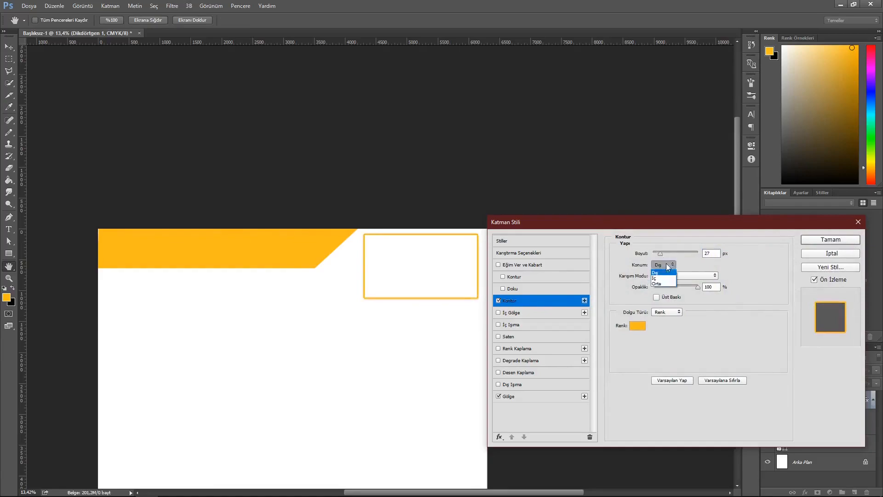
pyautogui.click(663, 272)
pyautogui.click(830, 240)
# - Duplicate the rectangle, move the copy below it and tilt it slightly
pyautogui.press('v')
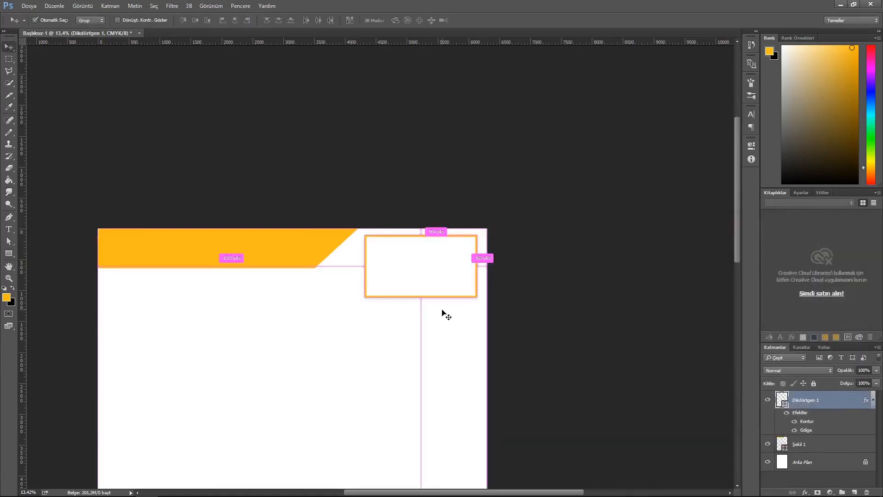
pyautogui.hotkey('ctrl', 'j')
pyautogui.hotkey('shift', 'Down')
pyautogui.hotkey('shift', 'Down')
pyautogui.hotkey('shift', 'Down')
pyautogui.hotkey('shift', 'Down')
pyautogui.hotkey('shift', 'Down')
pyautogui.hotkey('shift', 'Down')
pyautogui.hotkey('shift', 'Down')
pyautogui.hotkey('shift', 'Down')
pyautogui.hotkey('shift', 'Down')
pyautogui.hotkey('shift', 'Down')
pyautogui.hotkey('shift', 'Down')
pyautogui.hotkey('shift', 'Down')
pyautogui.hotkey('shift', 'Down')
pyautogui.hotkey('shift', 'Down')
pyautogui.hotkey('shift', 'Down')
pyautogui.hotkey('shift', 'Down')
pyautogui.hotkey('shift', 'Down')
pyautogui.hotkey('shift', 'Down')
pyautogui.hotkey('shift', 'Down')
pyautogui.hotkey('shift', 'Down')
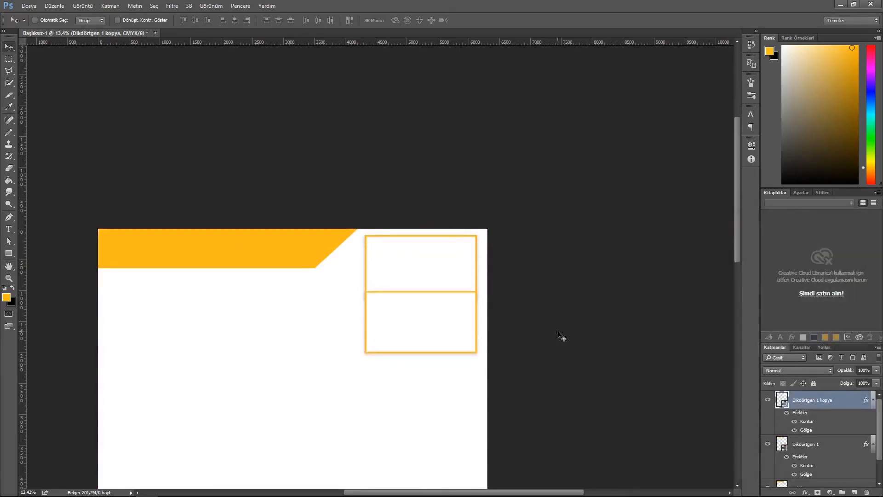
pyautogui.hotkey('shift', 'Left')
pyautogui.hotkey('shift', 'Left')
pyautogui.hotkey('shift', 'Left')
pyautogui.hotkey('shift', 'Left')
pyautogui.hotkey('shift', 'Left')
pyautogui.hotkey('shift', 'Left')
pyautogui.hotkey('shift', 'Left')
pyautogui.hotkey('shift', 'Left')
pyautogui.hotkey('ctrl', 't')
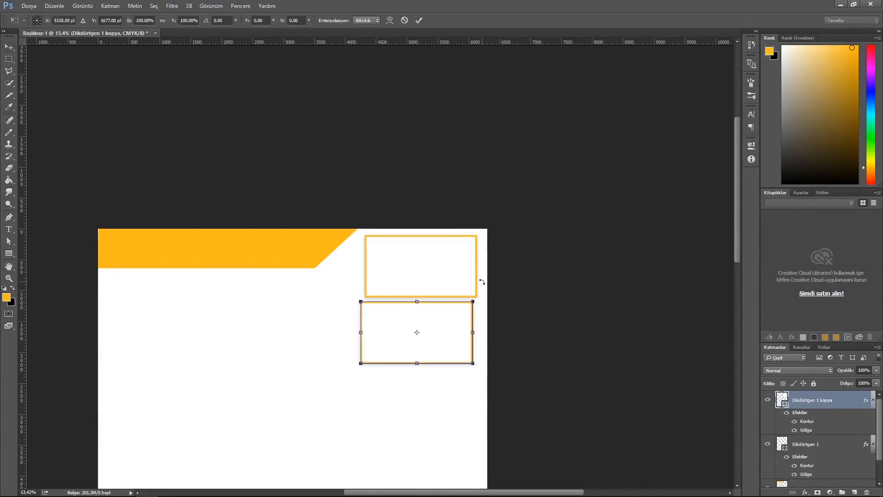
pyautogui.moveTo(479, 280); pyautogui.dragTo(482, 278)
pyautogui.press('Return')
pyautogui.hotkey('shift', 'Left')
pyautogui.hotkey('shift', 'Left')
pyautogui.hotkey('shift', 'Left')
pyautogui.hotkey('shift', 'Left')
pyautogui.hotkey('shift', 'Left')
pyautogui.hotkey('shift', 'Left')
pyautogui.hotkey('shift', 'Left')
pyautogui.hotkey('shift', 'Left')
pyautogui.hotkey('shift', 'Left')
pyautogui.hotkey('shift', 'Left')
pyautogui.hotkey('shift', 'Left')
pyautogui.hotkey('shift', 'Left')
pyautogui.hotkey('shift', 'Left')
pyautogui.hotkey('shift', 'Left')
pyautogui.hotkey('shift', 'Left')
pyautogui.hotkey('shift', 'Left')
pyautogui.hotkey('shift', 'Left')
pyautogui.hotkey('shift', 'Left')
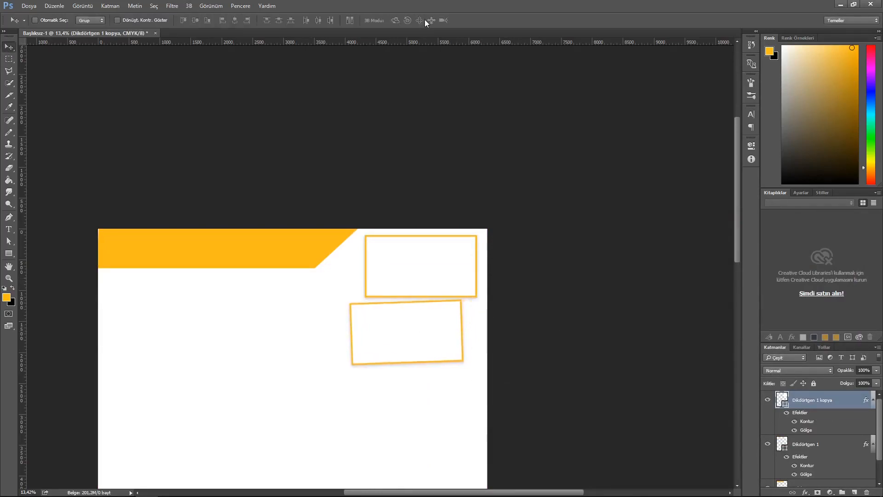
# - Duplicate again, place the third rectangle lower right and tilt it the other way
pyautogui.hotkey('ctrl', 'j')
pyautogui.hotkey('shift', 'Down')
pyautogui.hotkey('shift', 'Down')
pyautogui.hotkey('shift', 'Down')
pyautogui.hotkey('shift', 'Down')
pyautogui.hotkey('shift', 'Down')
pyautogui.hotkey('shift', 'Down')
pyautogui.hotkey('shift', 'Down')
pyautogui.hotkey('shift', 'Down')
pyautogui.hotkey('shift', 'Down')
pyautogui.hotkey('shift', 'Down')
pyautogui.hotkey('shift', 'Down')
pyautogui.hotkey('shift', 'Down')
pyautogui.hotkey('shift', 'Down')
pyautogui.hotkey('shift', 'Down')
pyautogui.hotkey('shift', 'Down')
pyautogui.hotkey('shift', 'Down')
pyautogui.hotkey('shift', 'Down')
pyautogui.hotkey('shift', 'Down')
pyautogui.hotkey('shift', 'Down')
pyautogui.hotkey('shift', 'Down')
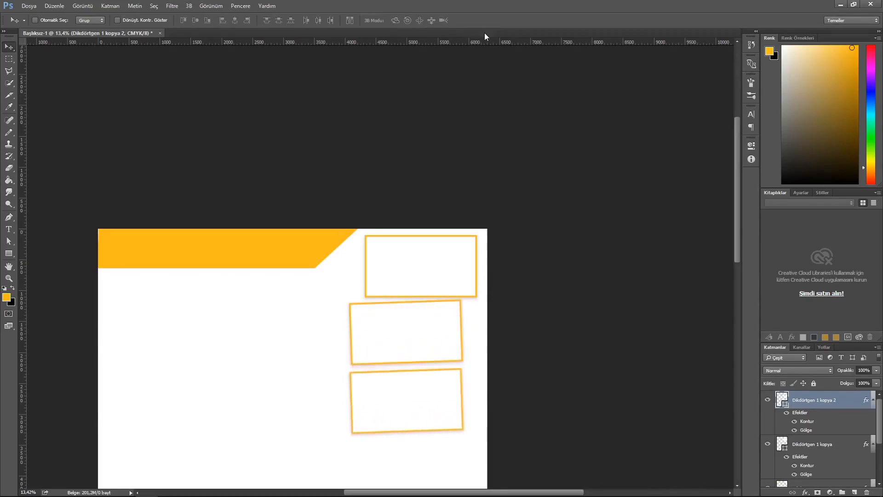
pyautogui.hotkey('shift', 'Right')
pyautogui.hotkey('shift', 'Right')
pyautogui.hotkey('shift', 'Right')
pyautogui.hotkey('shift', 'Right')
pyautogui.hotkey('ctrl', 't')
pyautogui.moveTo(570, 253); pyautogui.dragTo(578, 299)
pyautogui.press('Return')
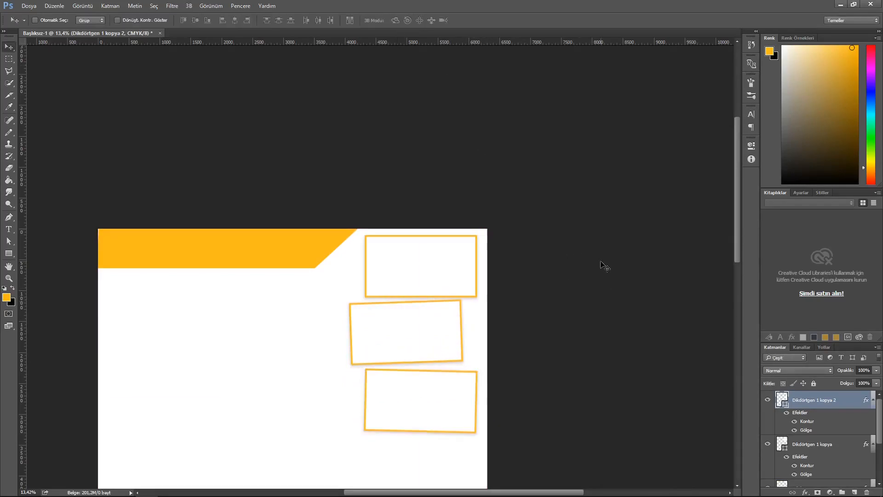
pyautogui.hotkey('ctrl', 't')
pyautogui.moveTo(528, 335); pyautogui.dragTo(529, 331)
pyautogui.press('Return')
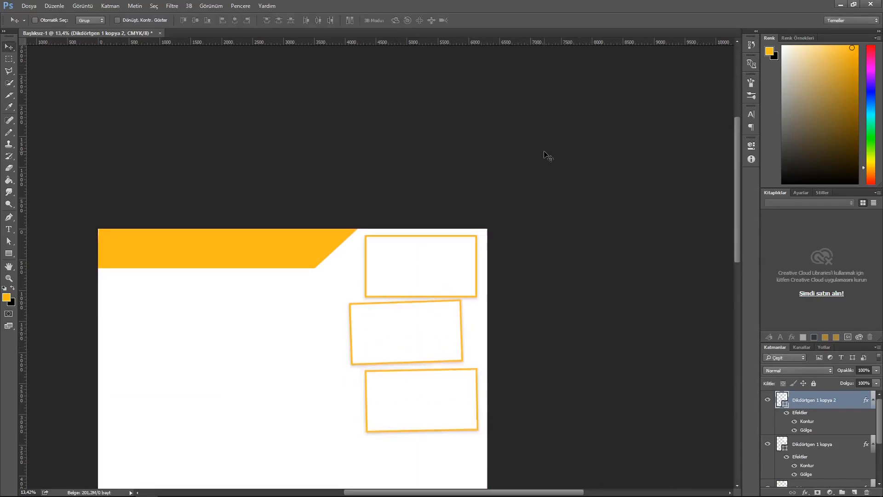
pyautogui.hotkey('shift', 'Up')
pyautogui.hotkey('shift', 'Up')
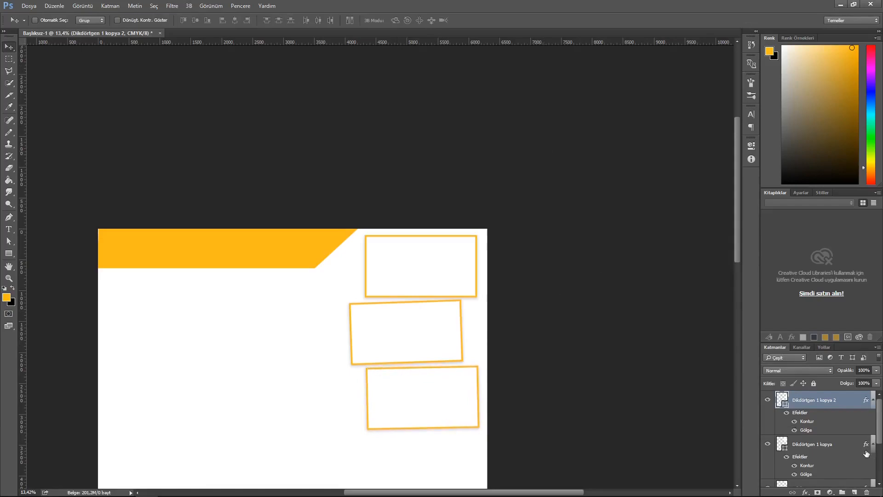
# - Change the third rectangle's stroke colour to white
pyautogui.doubleClick(854, 405)
pyautogui.click(514, 300)
pyautogui.click(637, 326)
pyautogui.click(600, 249)
pyautogui.click(817, 242)
pyautogui.click(832, 239)
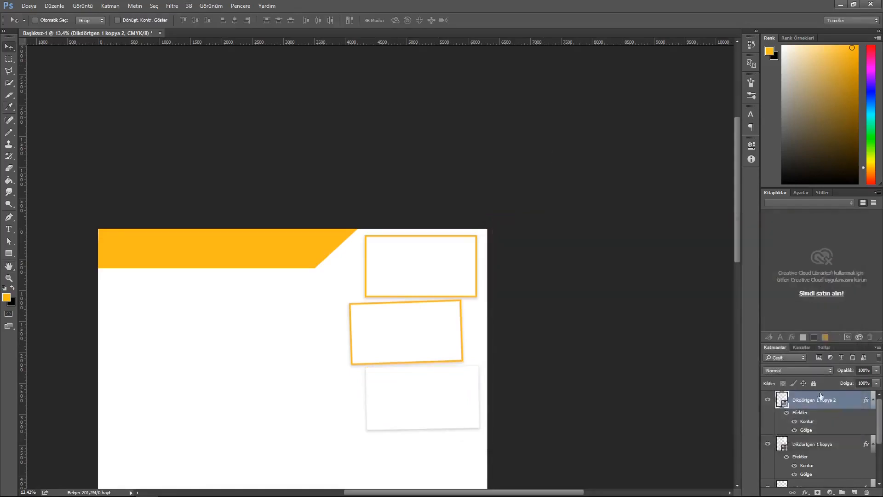
# - Change the first rectangle's stroke colour to white, leaving only the middle one orange
pyautogui.click(769, 445)
pyautogui.click(768, 445)
pyautogui.scroll(-3, 809, 434)
pyautogui.doubleClick(840, 418)
pyautogui.click(512, 301)
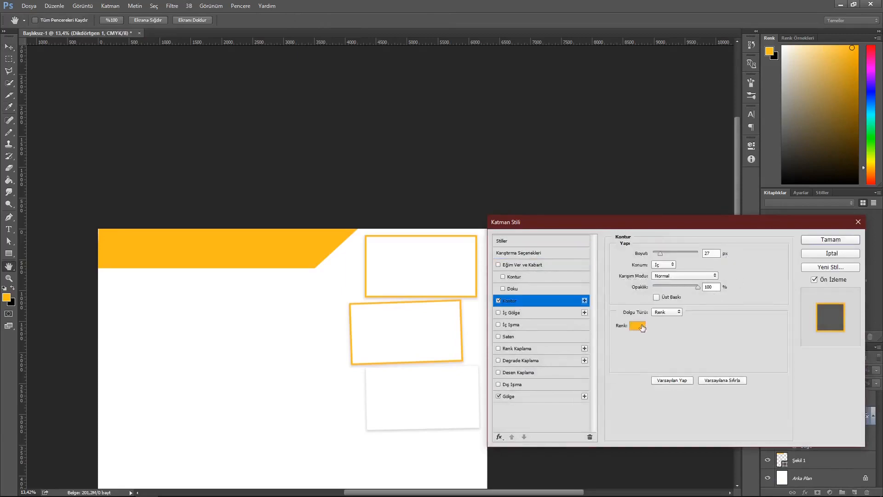
pyautogui.click(640, 326)
pyautogui.click(599, 249)
pyautogui.click(808, 246)
pyautogui.click(831, 239)
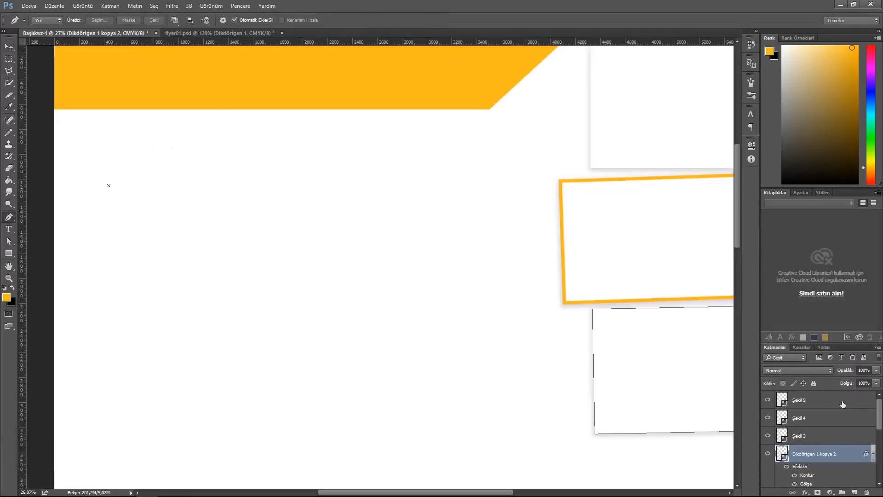
# - Draw an orange house-like shape on a new layer using guides, then clear the guides
pyautogui.hotkey('ctrl', 'shift', 'alt', 'n')
pyautogui.click(166, 251)
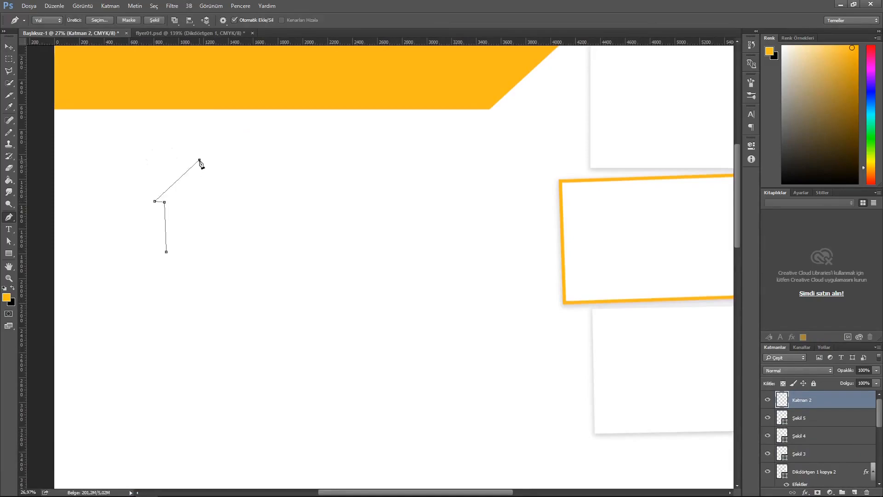
pyautogui.moveTo(368, 42); pyautogui.dragTo(387, 195)
pyautogui.hotkey('ctrl', 'z')
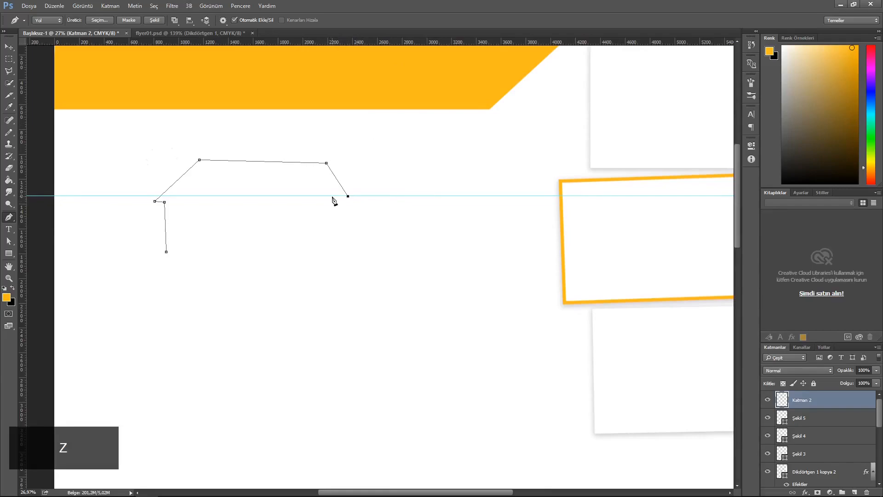
pyautogui.moveTo(322, 42); pyautogui.dragTo(332, 252)
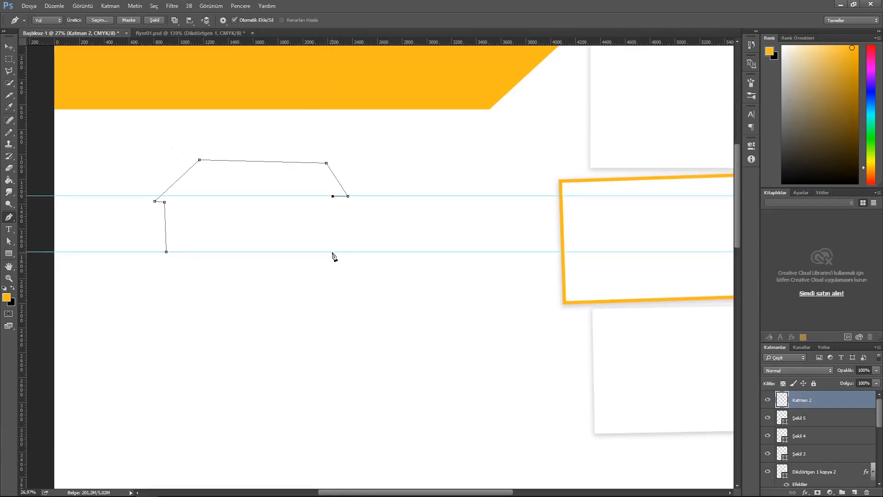
pyautogui.doubleClick(783, 403)
pyautogui.click(460, 87)
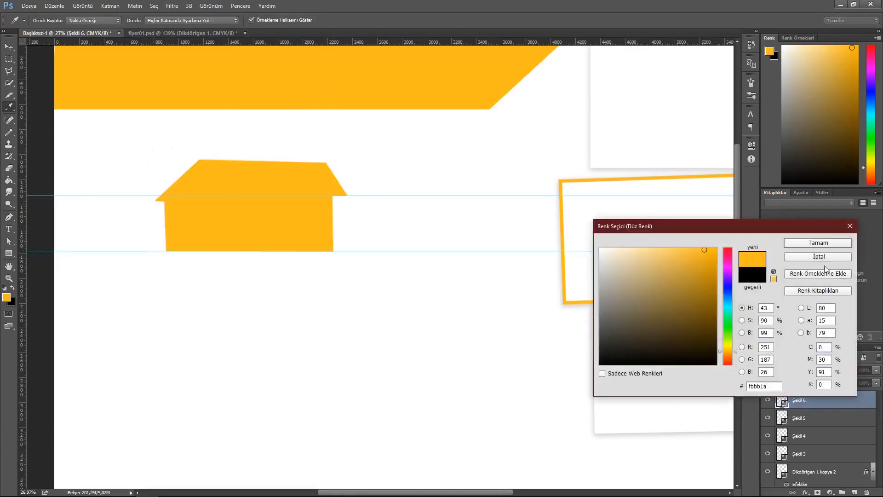
pyautogui.click(818, 243)
pyautogui.press('v')
pyautogui.moveTo(385, 196); pyautogui.dragTo(386, 42)
pyautogui.hotkey('ctrl', ';')
# - Draw a pentagon gable shape inside the house with the Pen tool and fill it white
pyautogui.click(854, 491)
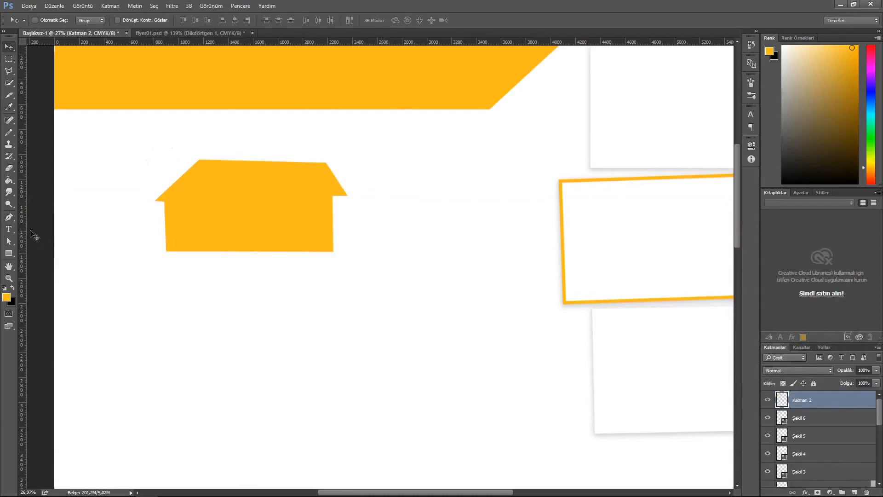
pyautogui.click(9, 217)
pyautogui.click(199, 167)
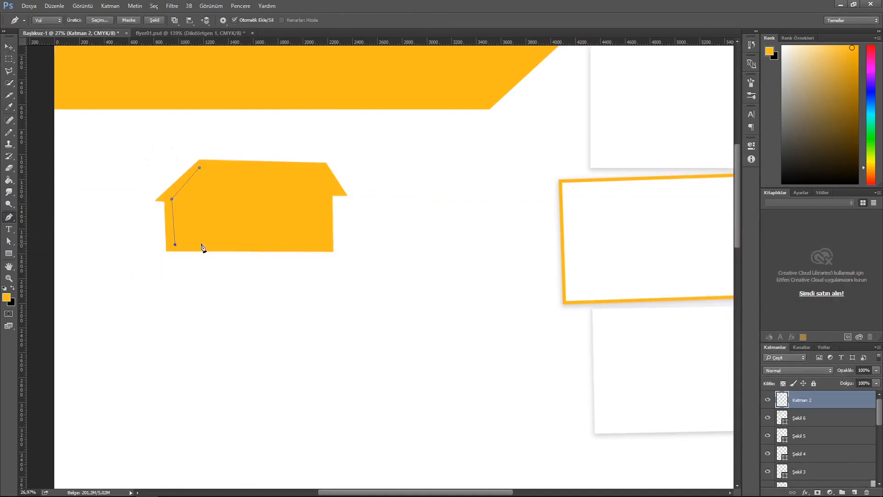
pyautogui.moveTo(258, 42); pyautogui.dragTo(217, 201)
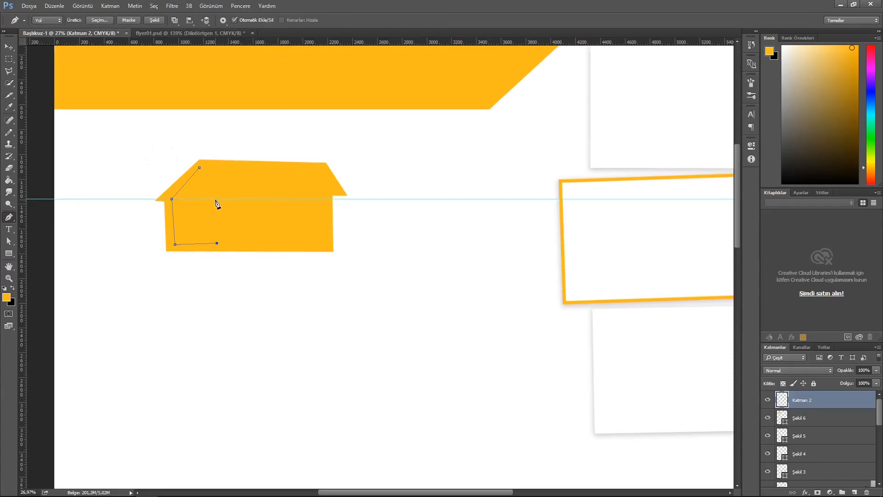
pyautogui.click(157, 21)
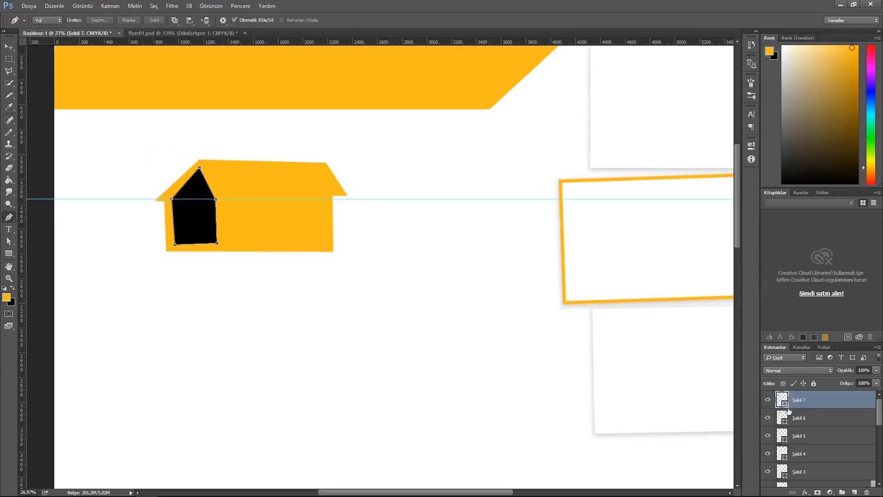
pyautogui.doubleClick(782, 399)
pyautogui.click(603, 256)
pyautogui.click(818, 240)
pyautogui.press('v')
pyautogui.hotkey('ctrl', ';')
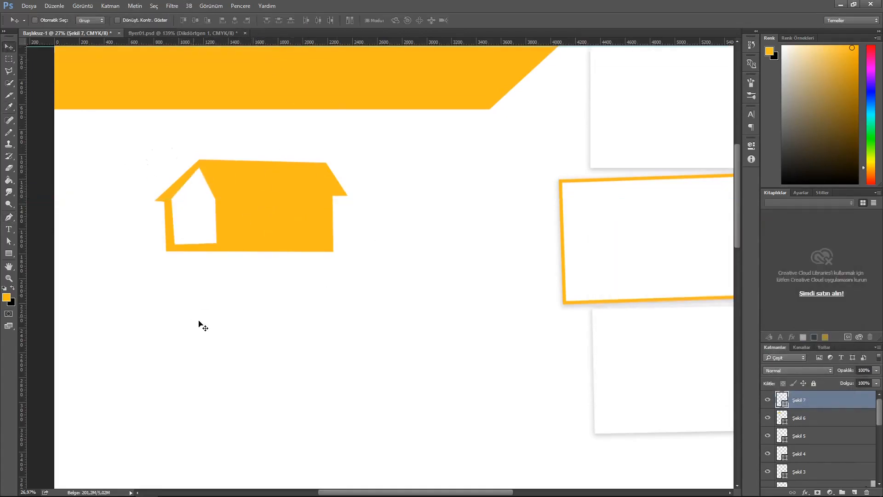
pyautogui.click(9, 240)
# - Narrow the left white gable by pulling its right-hand anchors inward
pyautogui.moveTo(177, 157); pyautogui.dragTo(229, 250)
pyautogui.moveTo(201, 170); pyautogui.dragTo(202, 170)
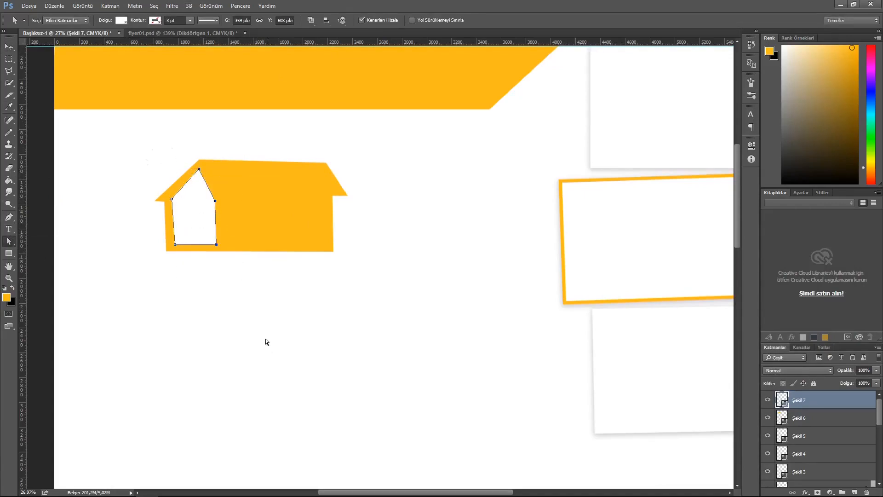
pyautogui.rightClick(201, 194)
pyautogui.click(220, 218)
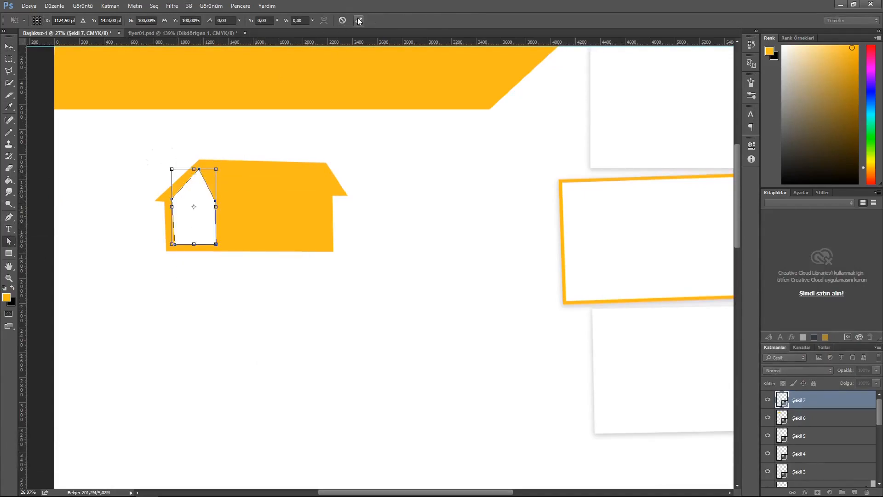
pyautogui.click(358, 21)
pyautogui.click(8, 241)
pyautogui.click(55, 240)
# - Distort the gable's top point down-left and rotate the gable about 3.4 degrees
pyautogui.hotkey('ctrl', 't')
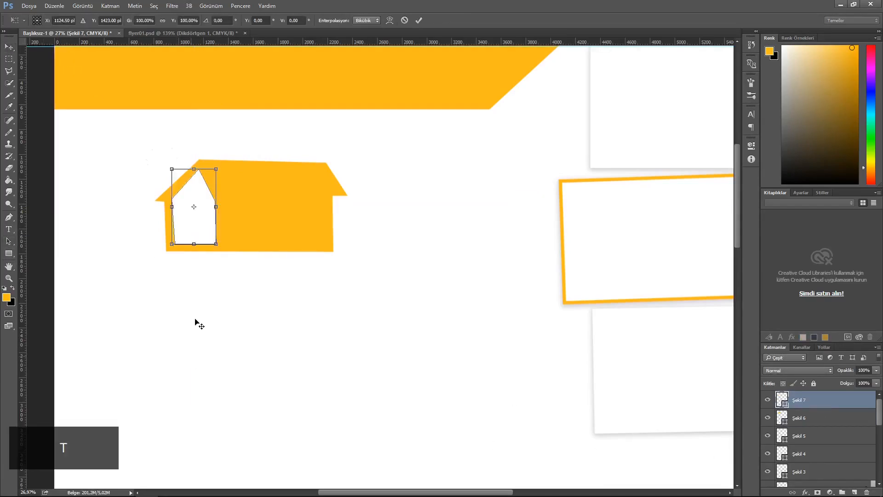
pyautogui.rightClick(195, 188)
pyautogui.click(228, 237)
pyautogui.moveTo(193, 169); pyautogui.dragTo(192, 176)
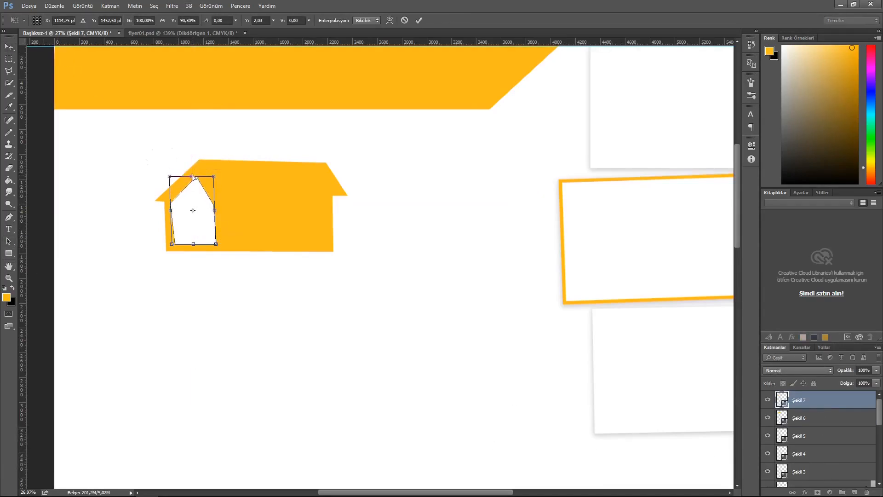
pyautogui.press('Return')
pyautogui.hotkey('ctrl', 't')
pyautogui.moveTo(270, 140); pyautogui.dragTo(276, 144)
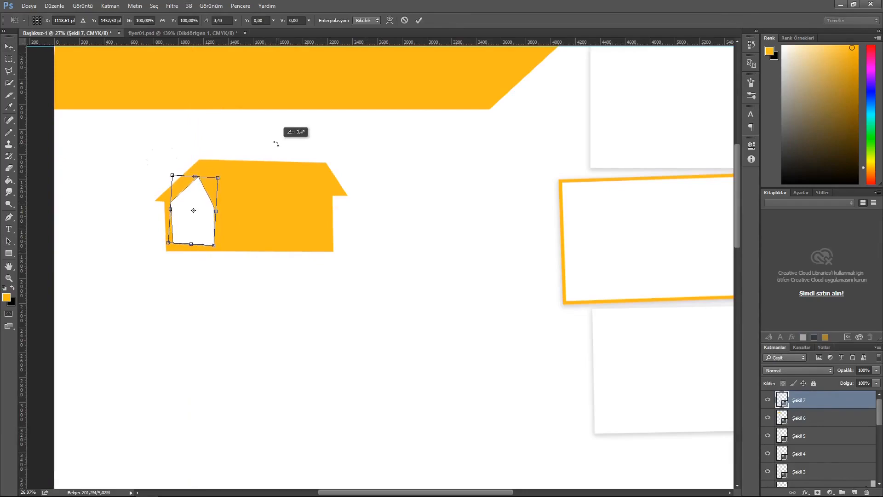
pyautogui.press('Return')
# - Add an orange rectangular window inside the left gable on a new layer
pyautogui.click(9, 253)
pyautogui.hotkey('ctrl', 'alt', 'shift', 'n')
pyautogui.moveTo(184, 281)
pyautogui.mouseDown()
pyautogui.moveTo(193, 222)
pyautogui.moveTo(206, 230)
pyautogui.mouseUp()
pyautogui.press('space')
pyautogui.click(620, 196)
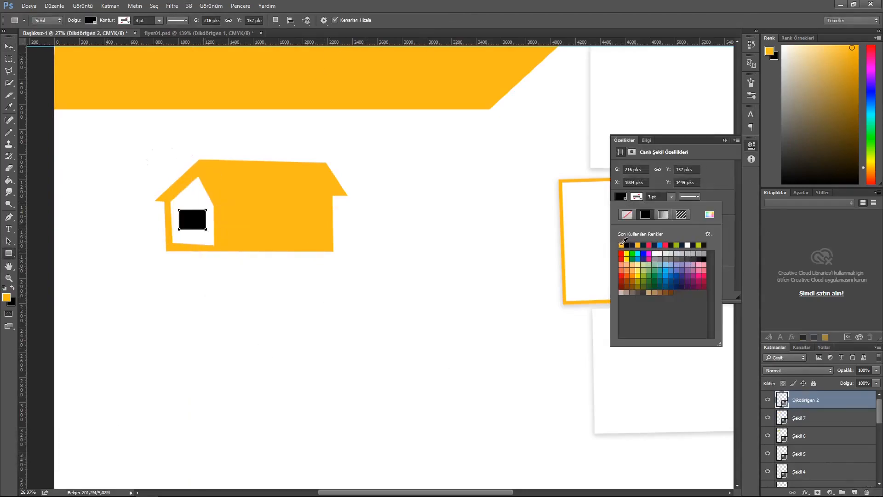
pyautogui.click(621, 244)
pyautogui.press('v')
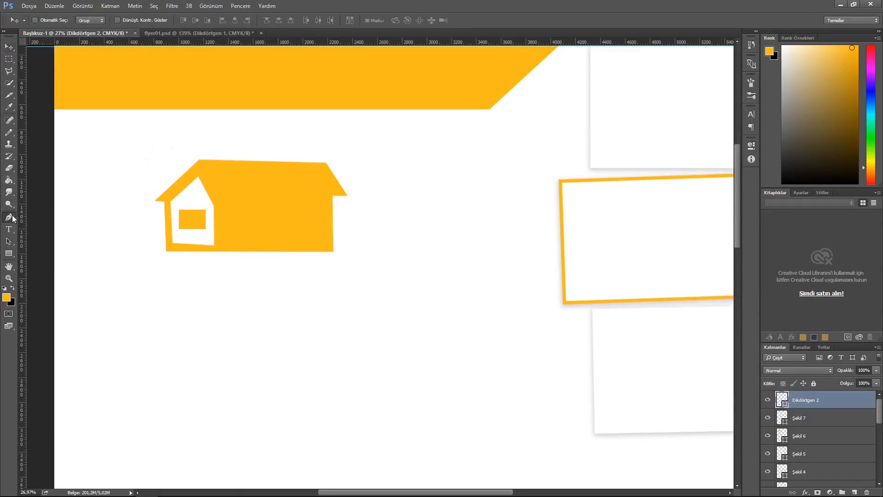
# - Pen-draw a second gable on the right using temporary guides, fill it white, then remove the guides
pyautogui.click(9, 217)
pyautogui.hotkey('ctrl', 'shift', 'alt', 'n')
pyautogui.click(281, 186)
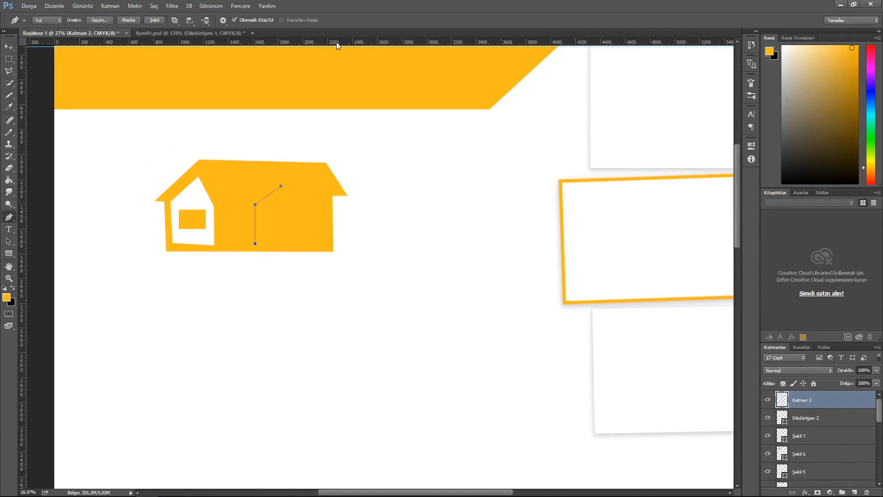
pyautogui.moveTo(338, 45); pyautogui.dragTo(287, 245)
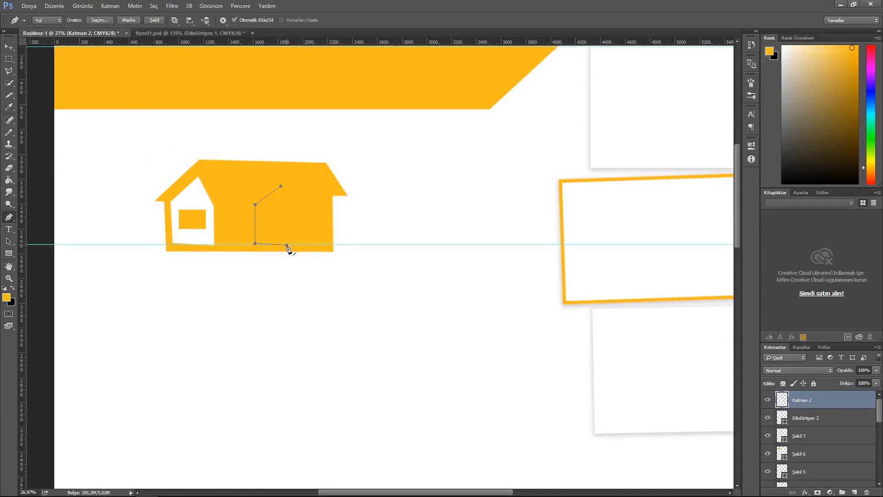
pyautogui.moveTo(314, 45); pyautogui.dragTo(343, 203)
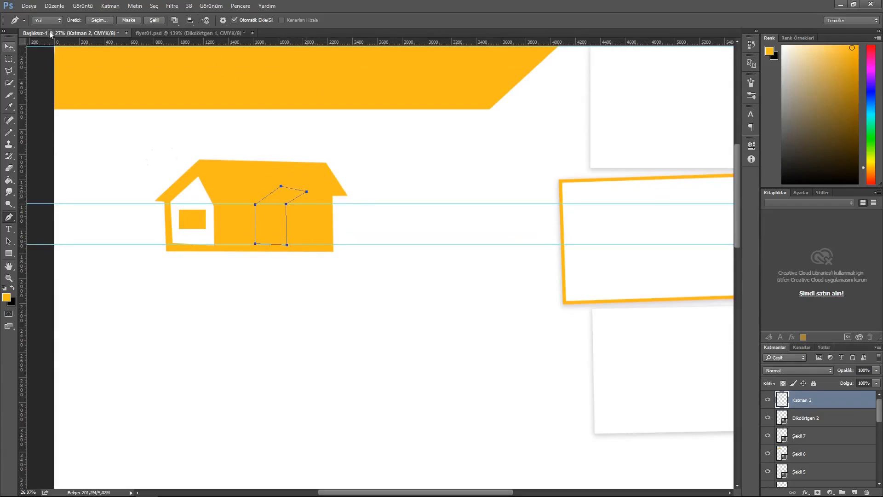
pyautogui.click(155, 20)
pyautogui.doubleClick(785, 404)
pyautogui.click(601, 249)
pyautogui.click(806, 243)
pyautogui.press('v')
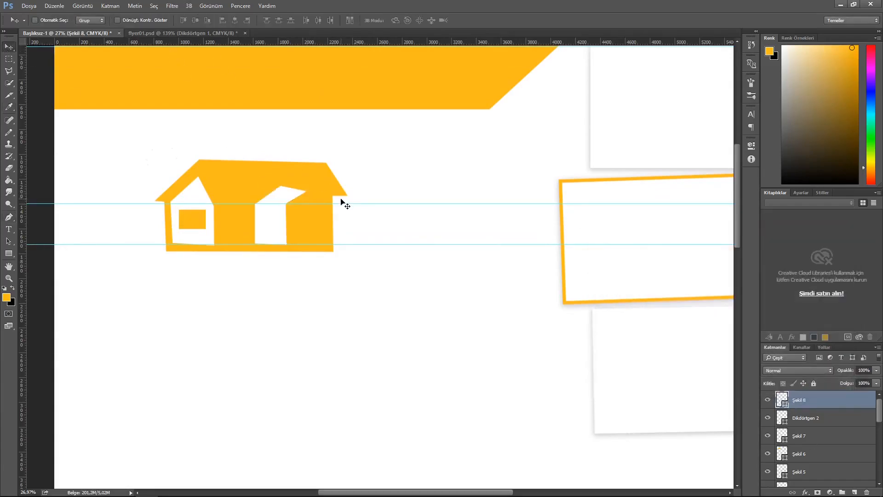
pyautogui.moveTo(342, 203); pyautogui.dragTo(351, 28)
pyautogui.moveTo(368, 245); pyautogui.dragTo(370, 14)
# - Draw and resize a trial rectangle for the second window, then delete it
pyautogui.press('u')
pyautogui.moveTo(244, 298)
pyautogui.mouseDown()
pyautogui.moveTo(282, 324)
pyautogui.moveTo(319, 229)
pyautogui.mouseUp()
pyautogui.press('v')
pyautogui.hotkey('ctrl', 't')
pyautogui.press('Return')
pyautogui.press('Delete')
# - Pen-draw a small window on the right gable and fill it with white sampled from the canvas
pyautogui.click(9, 216)
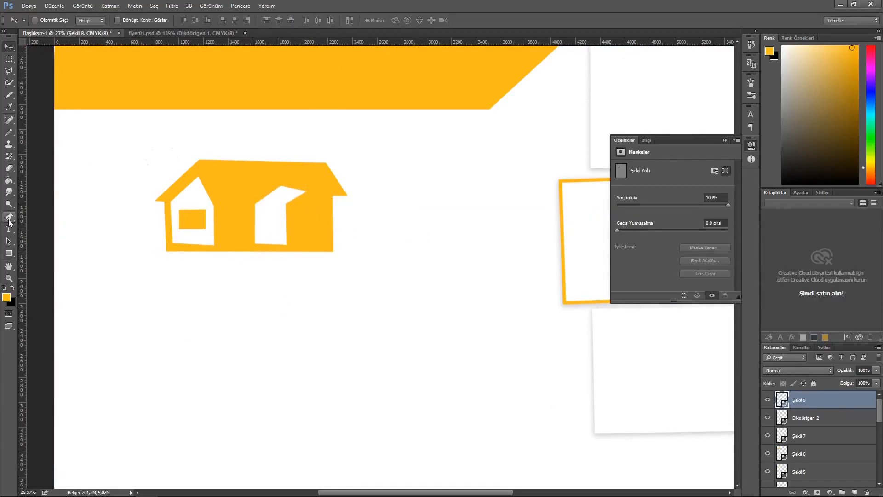
pyautogui.click(295, 216)
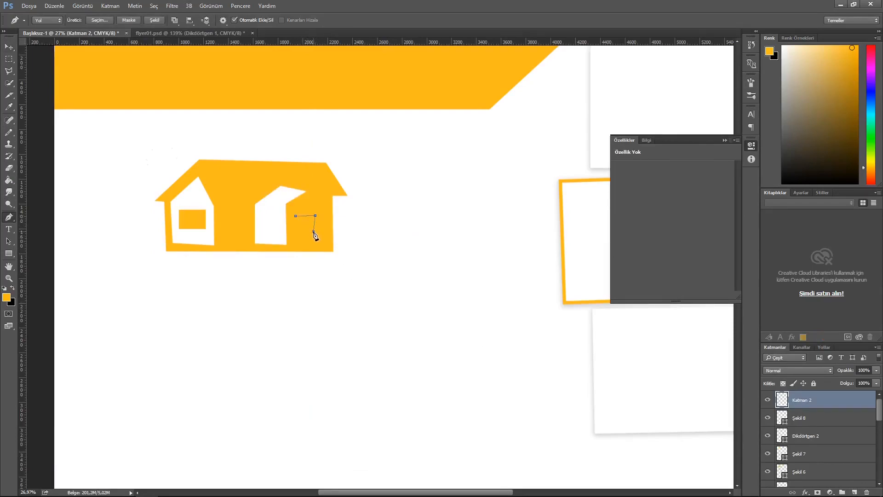
pyautogui.hotkey('ctrl', 'alt', 'z')
pyautogui.hotkey('ctrl', 'alt', 'z')
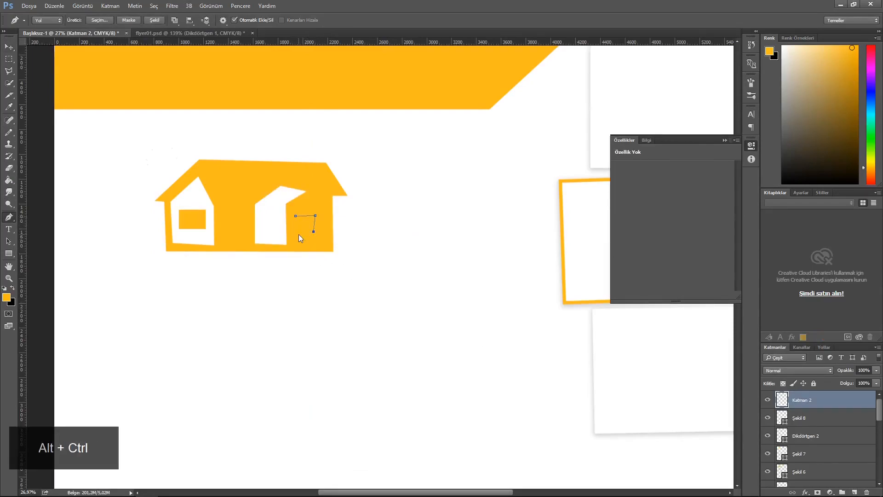
pyautogui.click(297, 231)
pyautogui.click(295, 216)
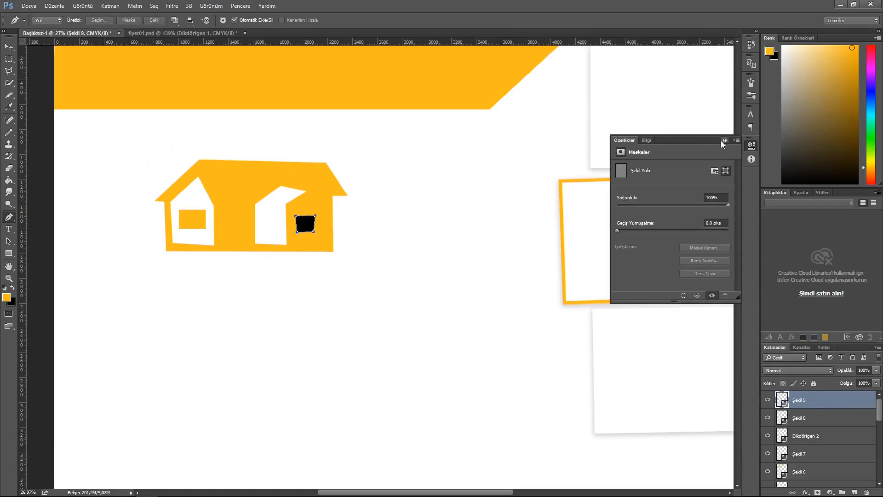
pyautogui.click(725, 140)
pyautogui.doubleClick(781, 400)
pyautogui.click(535, 277)
pyautogui.press('Return')
pyautogui.press('v')
pyautogui.click(855, 492)
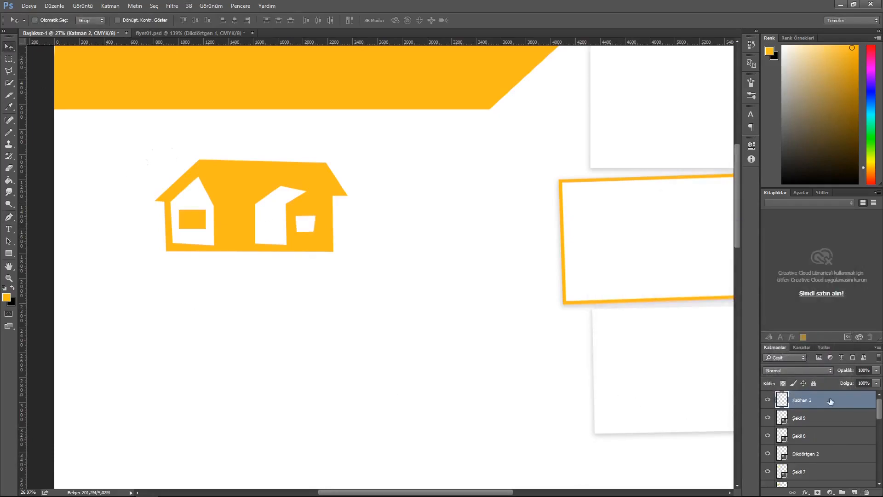
pyautogui.click(9, 218)
pyautogui.hscroll(-1, 231, 308)
# - Pen-draw a closed curved swoosh path spanning beneath the house
pyautogui.click(191, 290)
pyautogui.moveTo(484, 281); pyautogui.dragTo(653, 360)
pyautogui.hotkey('ctrl', 'alt', 'z')
pyautogui.hotkey('ctrl', 'alt', 'z')
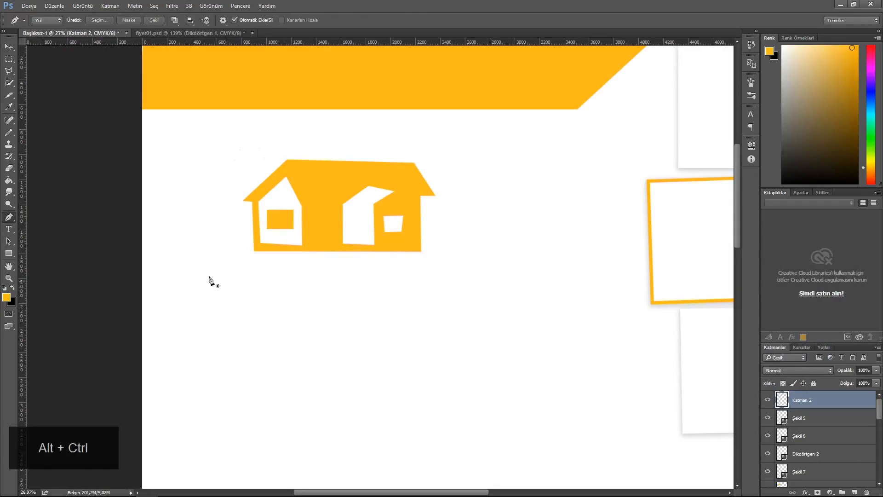
pyautogui.click(184, 264)
pyautogui.moveTo(485, 266); pyautogui.dragTo(657, 314)
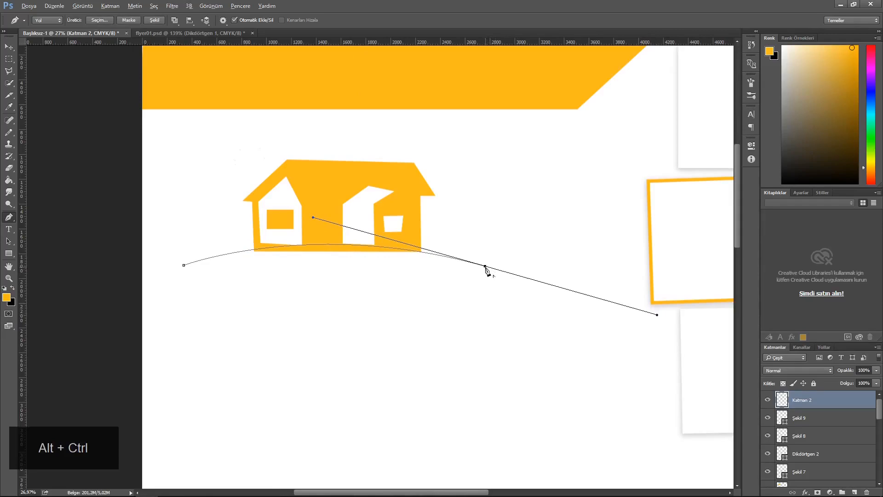
pyautogui.keyDown('alt'); pyautogui.click(485, 266); pyautogui.keyUp('alt')
pyautogui.moveTo(172, 278); pyautogui.dragTo(90, 302)
pyautogui.hotkey('ctrl', 'z')
pyautogui.moveTo(188, 265); pyautogui.dragTo(146, 292)
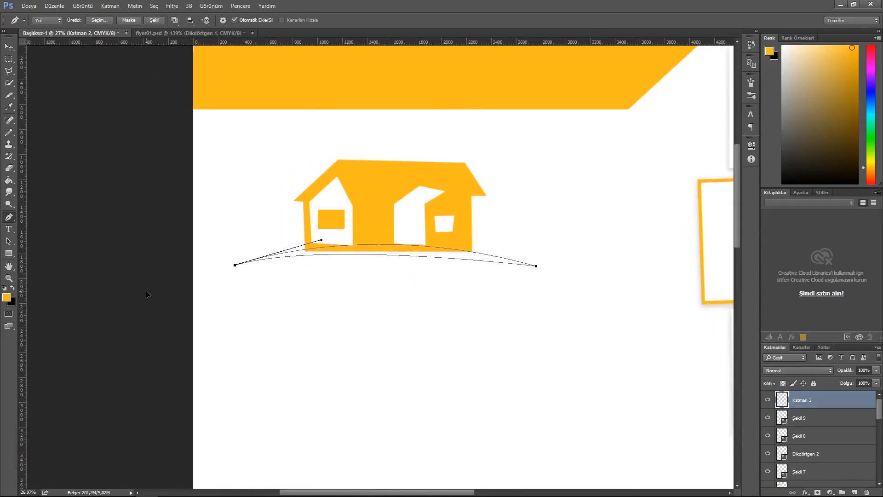
# - Make the swoosh an orange-filled shape and widen it evenly from its centre
pyautogui.click(155, 20)
pyautogui.doubleClick(781, 402)
pyautogui.click(574, 87)
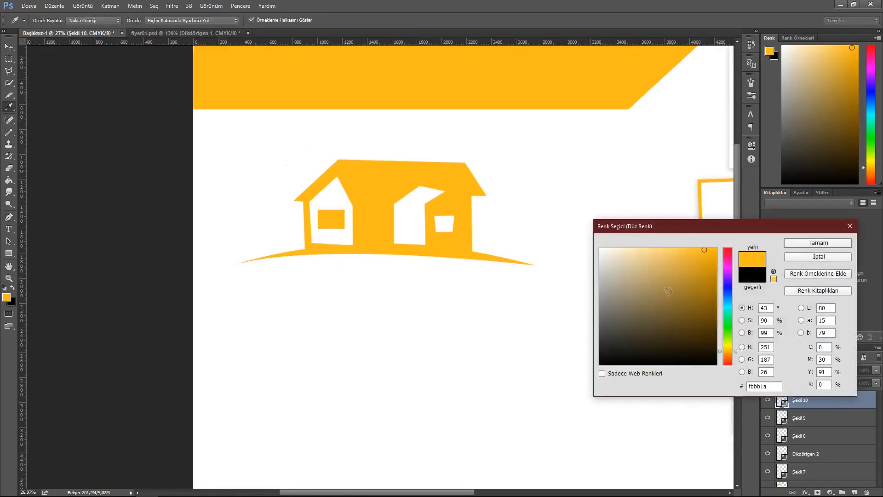
pyautogui.click(818, 242)
pyautogui.press('v')
pyautogui.hotkey('ctrl', 't')
pyautogui.moveTo(549, 266); pyautogui.dragTo(566, 265)
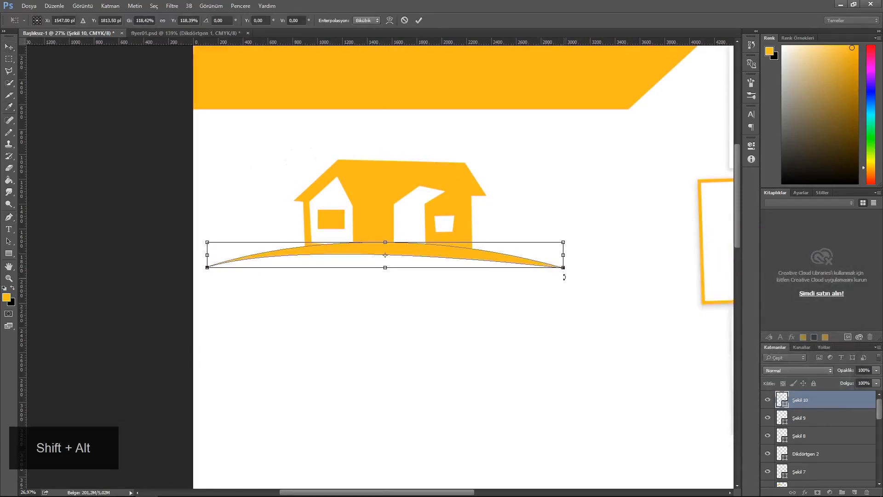
pyautogui.press('Return')
pyautogui.click(8, 218)
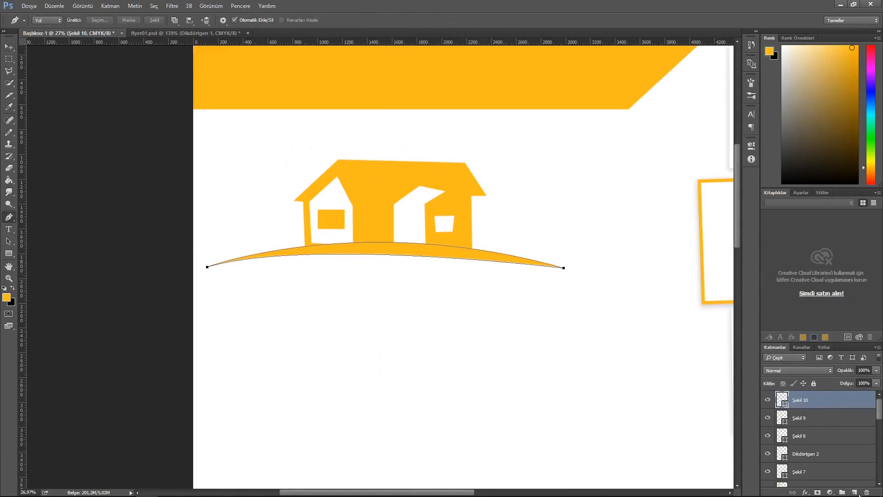
pyautogui.hotkey('ctrl', 'shift', 'alt', 'n')
# - Pen-draw a tree with trunk on the swoosh, filled with orange sampled from the roof
pyautogui.click(511, 255)
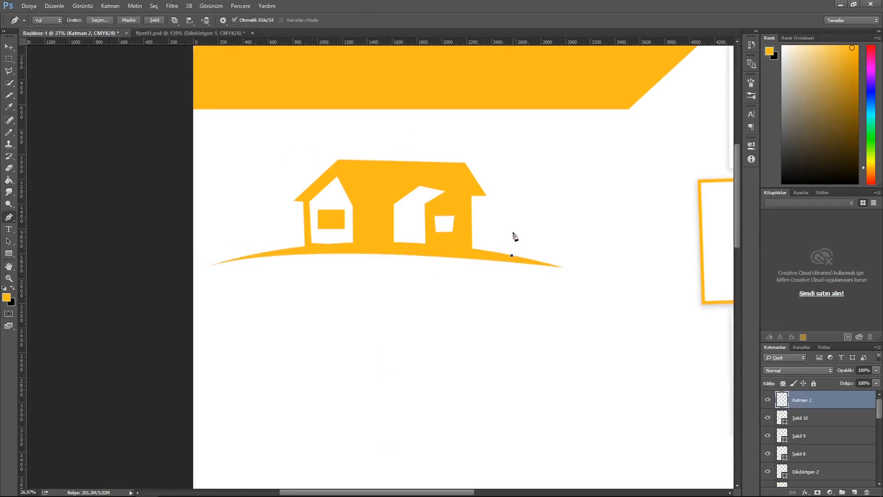
pyautogui.keyDown('alt'); pyautogui.click(503, 210); pyautogui.keyUp('alt')
pyautogui.hotkey('ctrl', 'z')
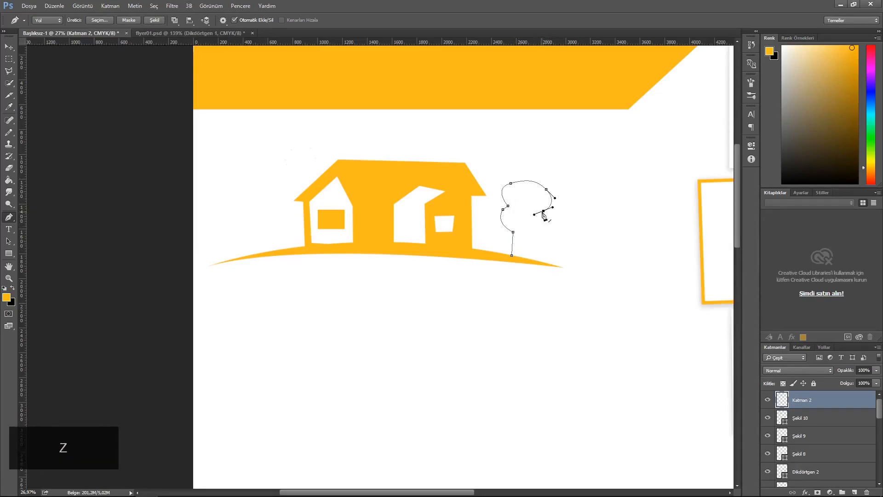
pyautogui.keyDown('alt'); pyautogui.click(555, 226); pyautogui.keyUp('alt')
pyautogui.moveTo(530, 233); pyautogui.dragTo(516, 230)
pyautogui.keyDown('alt'); pyautogui.click(530, 233); pyautogui.keyUp('alt')
pyautogui.click(525, 257)
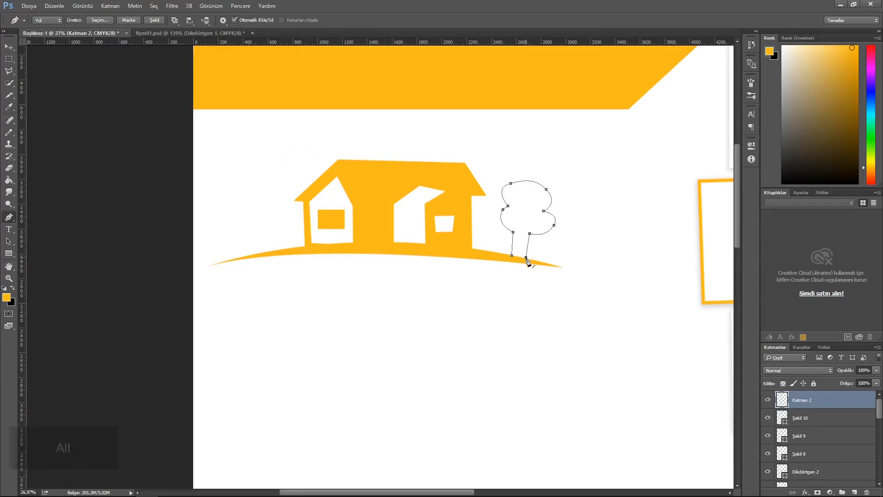
pyautogui.click(157, 20)
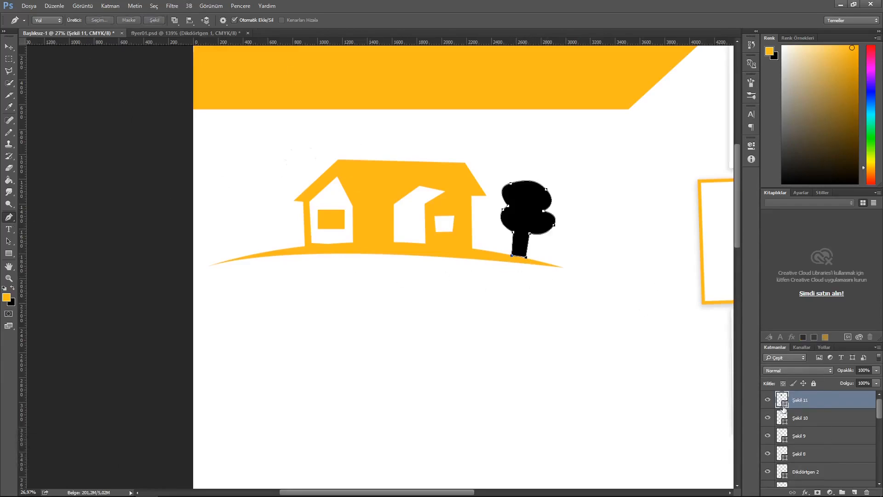
pyautogui.doubleClick(782, 404)
pyautogui.click(397, 170)
pyautogui.press('Return')
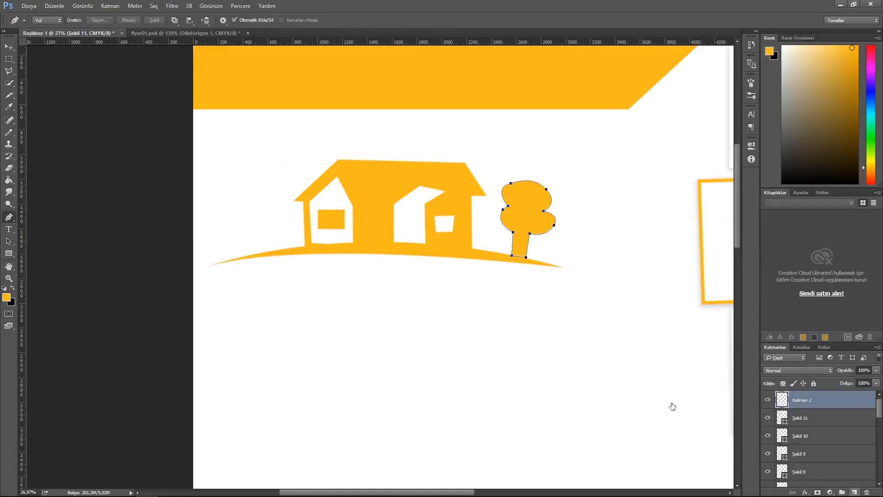
# - Pen-draw a bush outline left of the house and fill it orange
pyautogui.click(253, 252)
pyautogui.moveTo(249, 219); pyautogui.dragTo(251, 186)
pyautogui.keyDown('alt'); pyautogui.click(249, 218); pyautogui.keyUp('alt')
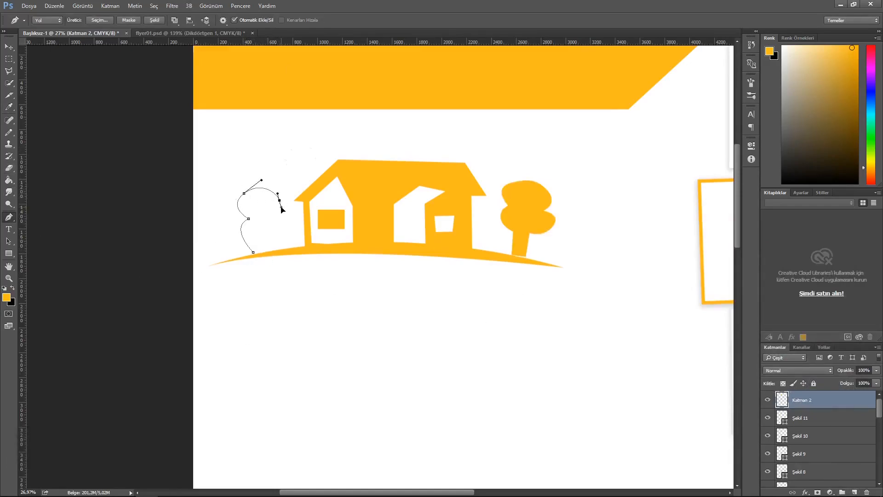
pyautogui.keyDown('alt'); pyautogui.click(279, 200); pyautogui.keyUp('alt')
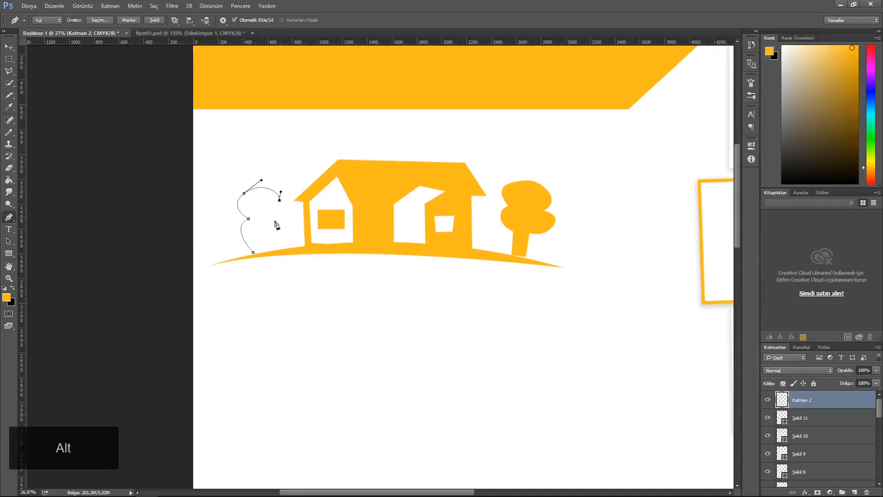
pyautogui.moveTo(275, 221); pyautogui.dragTo(286, 226)
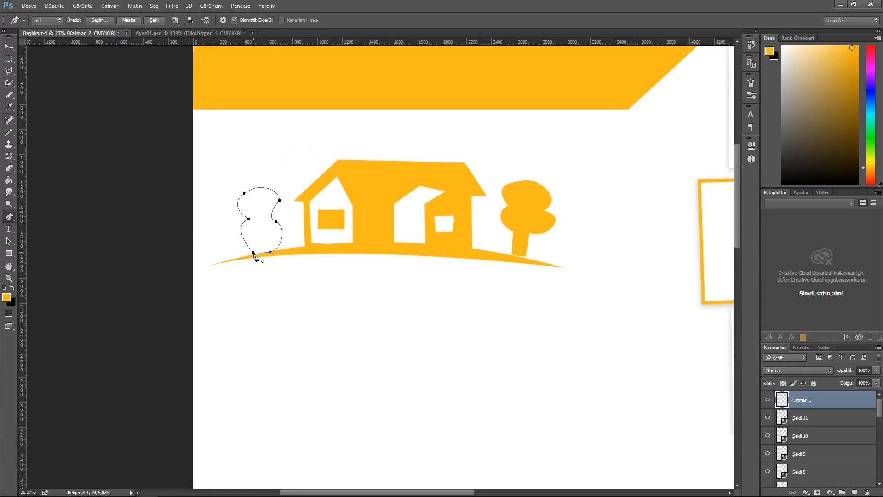
pyautogui.click(156, 21)
pyautogui.doubleClick(781, 401)
pyautogui.click(368, 177)
pyautogui.click(792, 245)
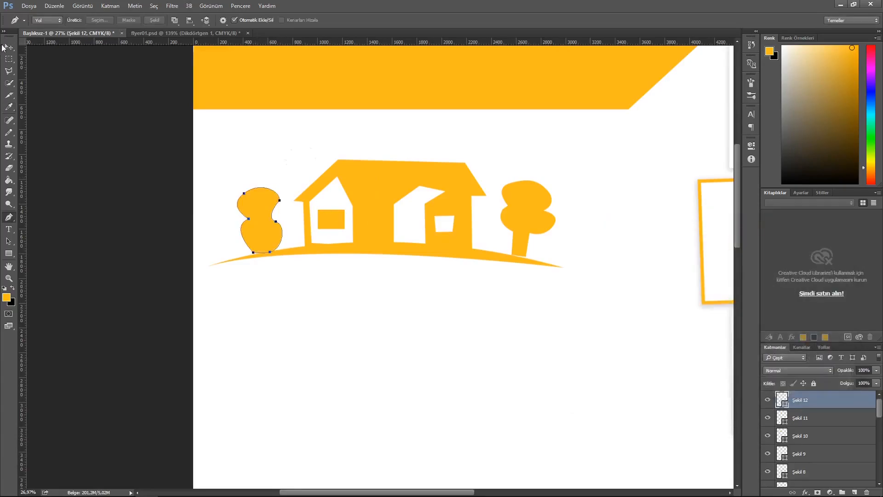
# - Rotate the bush about 90 degrees, scale it to about 64 percent, and nudge it left
pyautogui.click(6, 47)
pyautogui.hotkey('ctrl', 't')
pyautogui.moveTo(280, 143); pyautogui.dragTo(333, 245)
pyautogui.moveTo(271, 223); pyautogui.dragTo(280, 241)
pyautogui.press('Return')
pyautogui.hotkey('shift', 'Left')
pyautogui.hotkey('shift', 'Left')
pyautogui.hotkey('shift', 'Left')
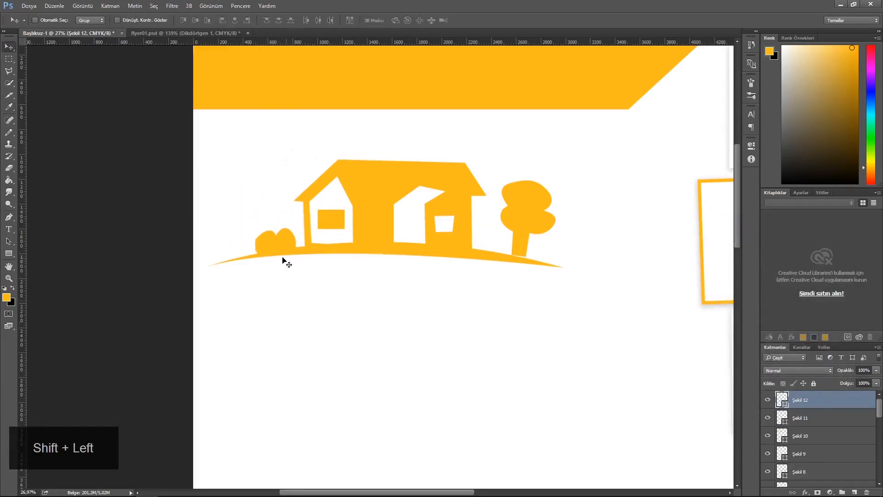
# - Select shape layers Şekil 6 through Şekil 12 and group them
pyautogui.scroll(-1, 837, 435)
pyautogui.scroll(-5, 782, 469)
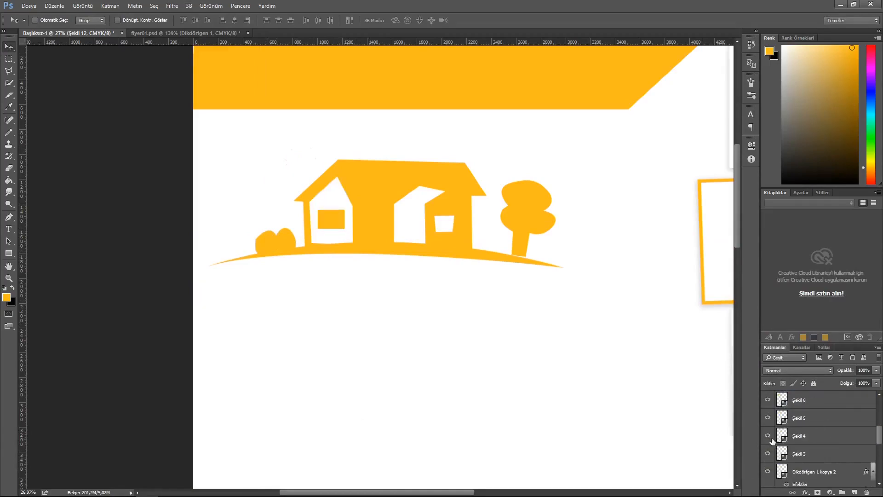
pyautogui.click(407, 193)
pyautogui.click(767, 400)
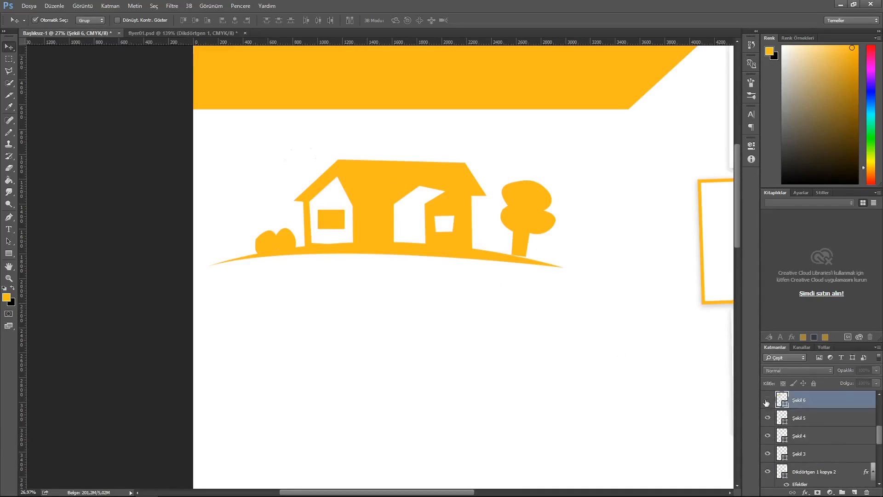
pyautogui.click(767, 401)
pyautogui.scroll(3, 823, 419)
pyautogui.keyDown('shift'); pyautogui.click(822, 418); pyautogui.keyUp('shift')
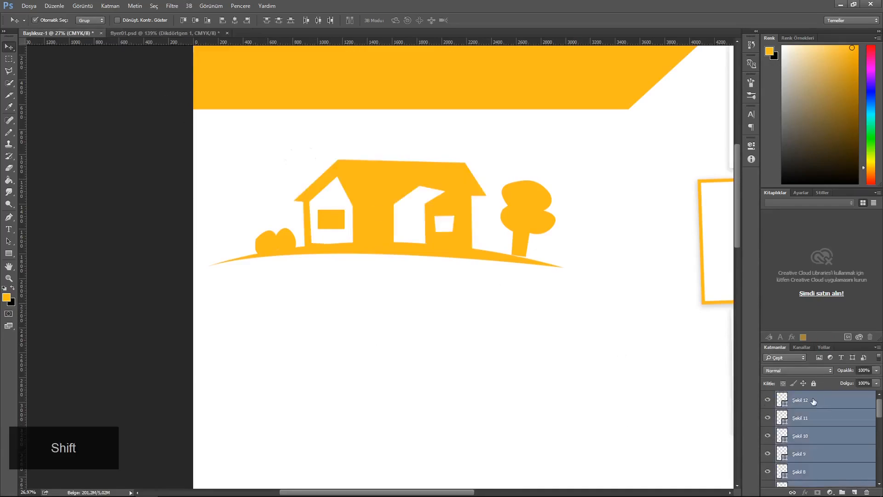
pyautogui.hotkey('ctrl', 'g')
# - Nudge the tree Şekil 11 down, then move the whole house group lower
pyautogui.click(778, 396)
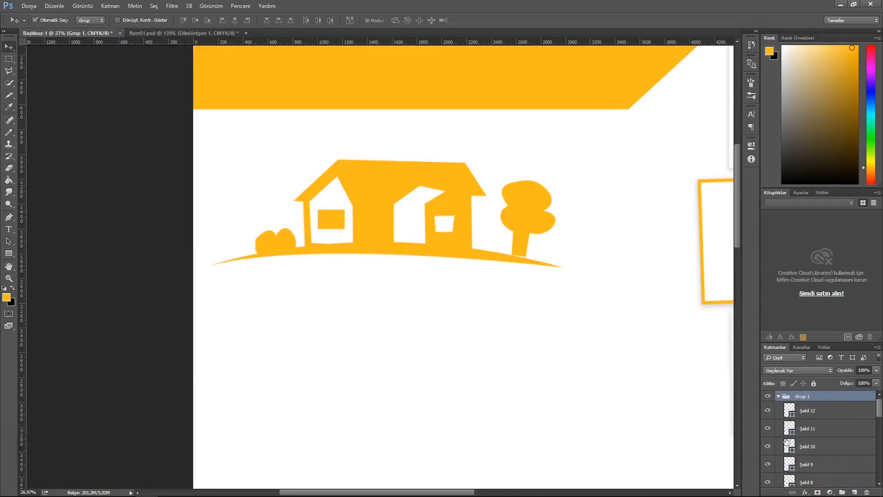
pyautogui.click(826, 433)
pyautogui.hotkey('shift', 'Down')
pyautogui.click(778, 396)
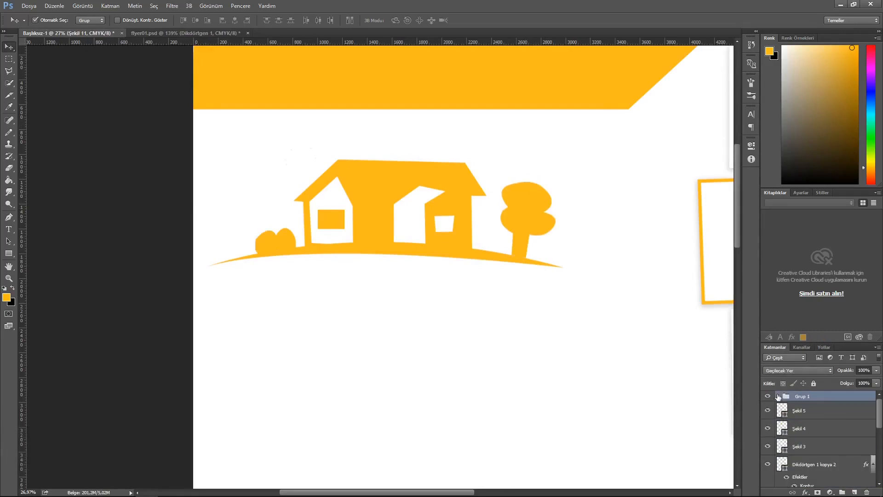
pyautogui.moveTo(444, 209); pyautogui.dragTo(455, 295)
# - Type 'LAMINE PARKE' in The Bold Font Bold above the house
pyautogui.click(8, 229)
pyautogui.click(114, 20)
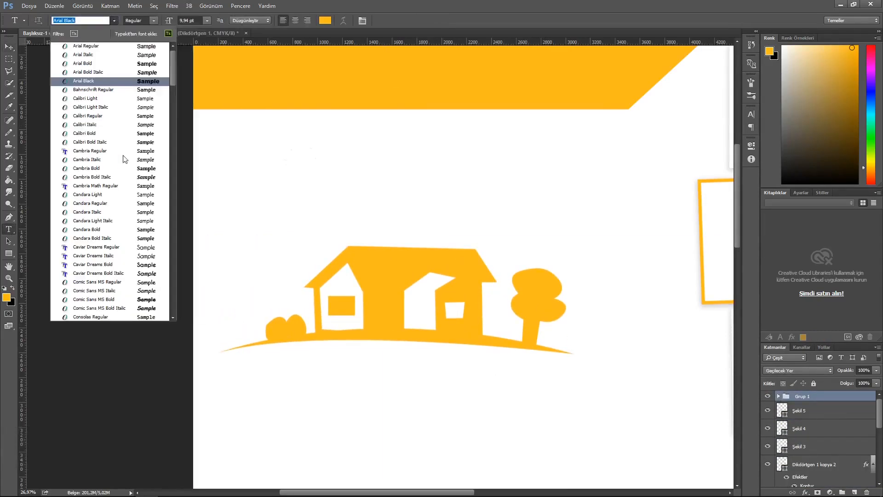
pyautogui.click(114, 21)
pyautogui.click(114, 21)
pyautogui.moveTo(186, 74); pyautogui.dragTo(203, 238)
pyautogui.click(92, 187)
pyautogui.click(283, 171)
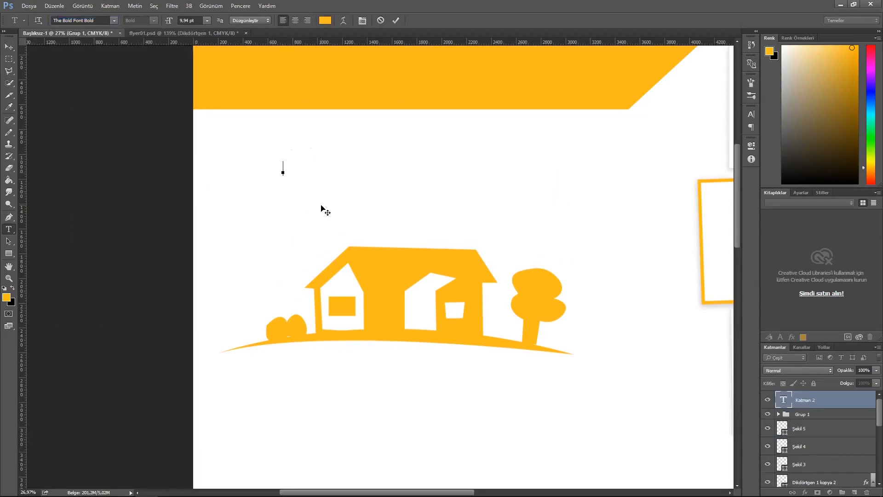
pyautogui.write('LAM')
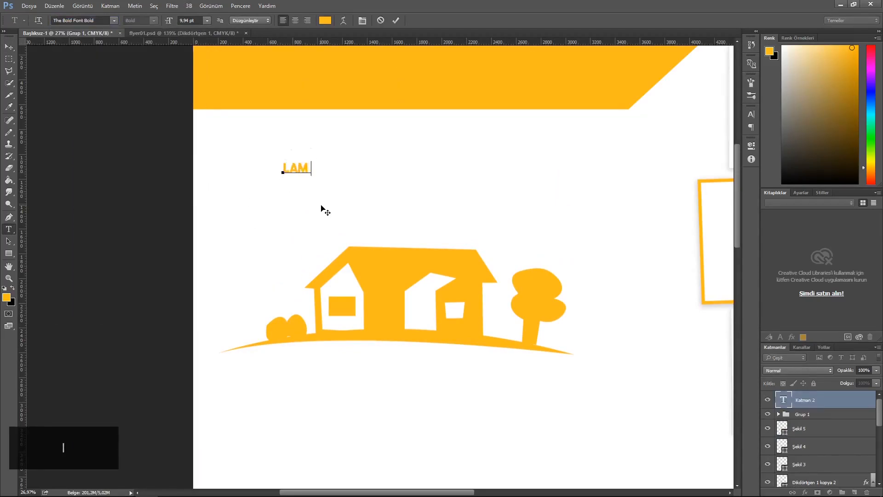
pyautogui.write('INE PARKE')
pyautogui.click(444, 220)
# - Make the whole headline black and 36 pt
pyautogui.click(10, 47)
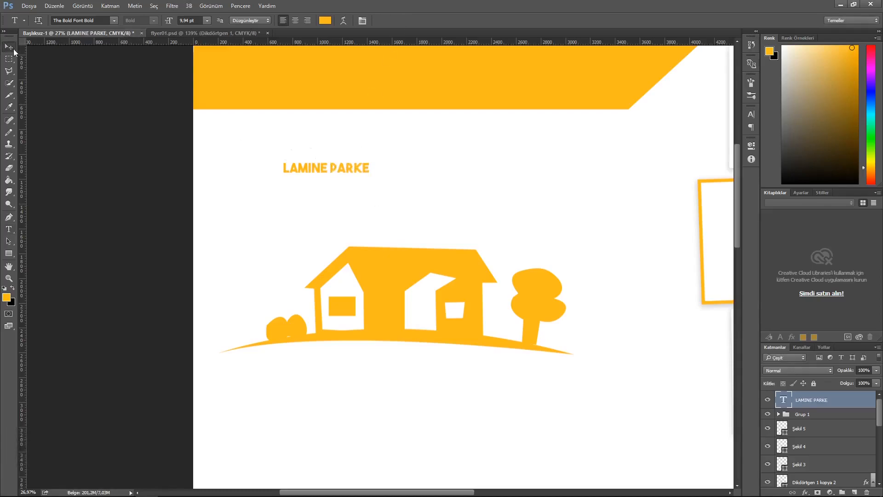
pyautogui.rightClick(856, 402)
pyautogui.click(618, 341)
pyautogui.click(8, 230)
pyautogui.click(326, 168)
pyautogui.click(394, 21)
pyautogui.click(325, 20)
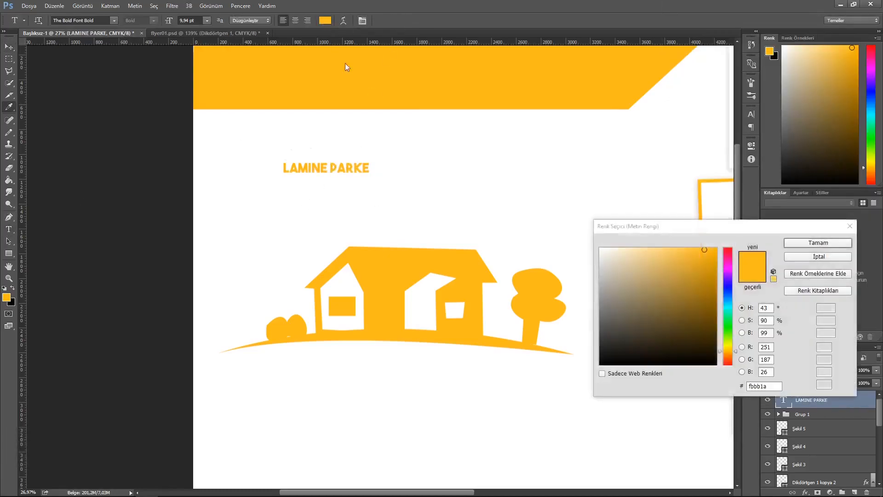
pyautogui.click(600, 364)
pyautogui.click(816, 242)
pyautogui.click(9, 47)
pyautogui.click(207, 21)
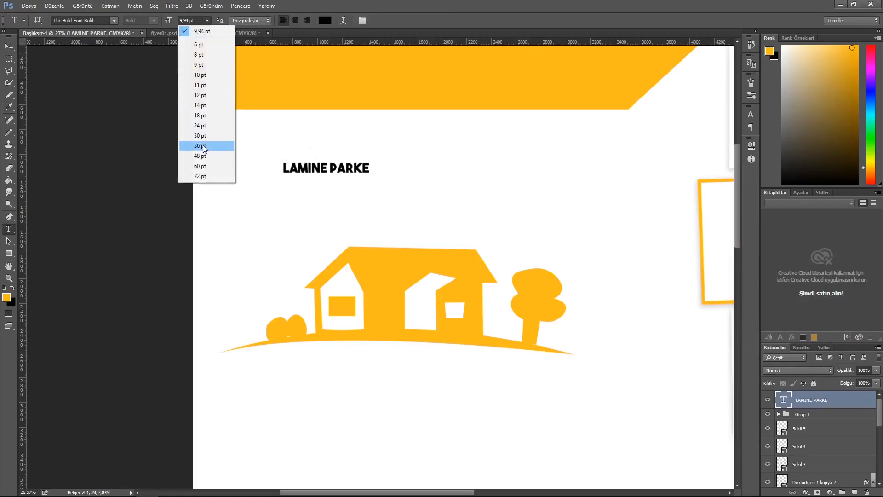
pyautogui.click(202, 148)
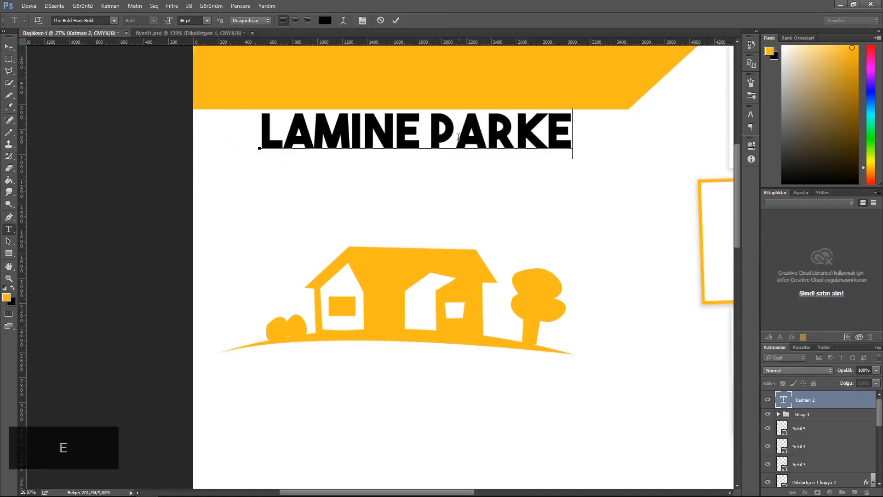
# - Widen the letter spacing of PARKE and move the headline down and left
pyautogui.moveTo(428, 131); pyautogui.dragTo(580, 127)
pyautogui.click(363, 20)
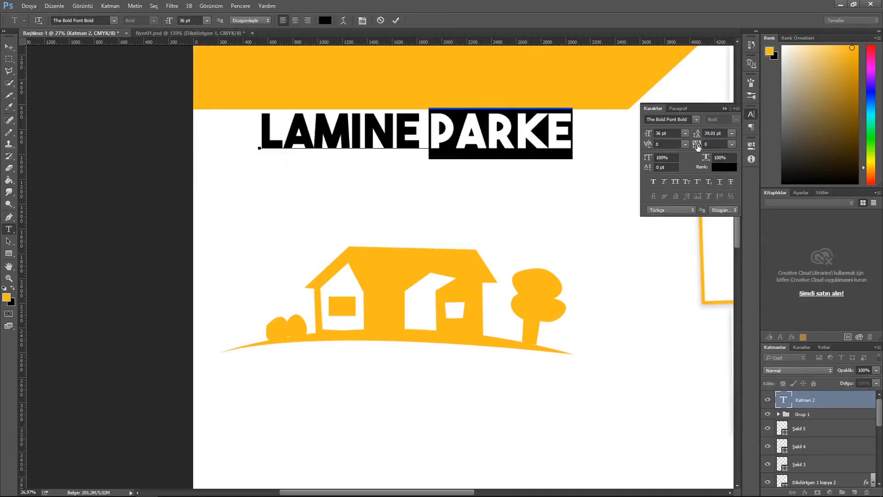
pyautogui.moveTo(697, 146); pyautogui.dragTo(701, 145)
pyautogui.click(725, 108)
pyautogui.click(396, 21)
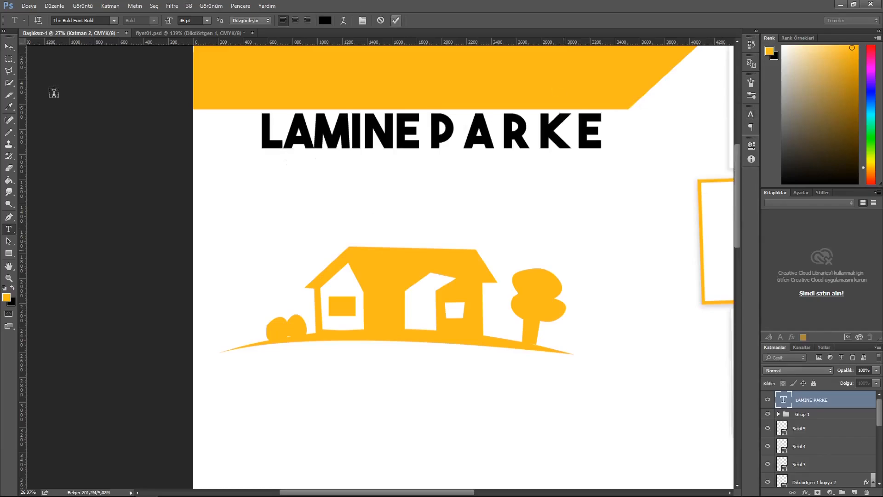
pyautogui.press('v')
pyautogui.moveTo(396, 133); pyautogui.dragTo(380, 174)
# - Tighten PARKE's tracking to 40 and rasterize the LAMINE PARKE text layer
pyautogui.rightClick(840, 404)
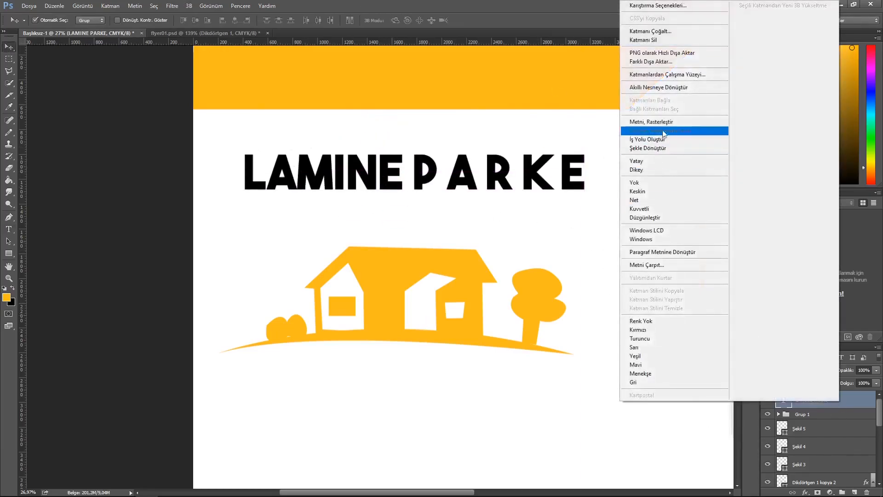
pyautogui.click(9, 229)
pyautogui.doubleClick(428, 172)
pyautogui.click(362, 20)
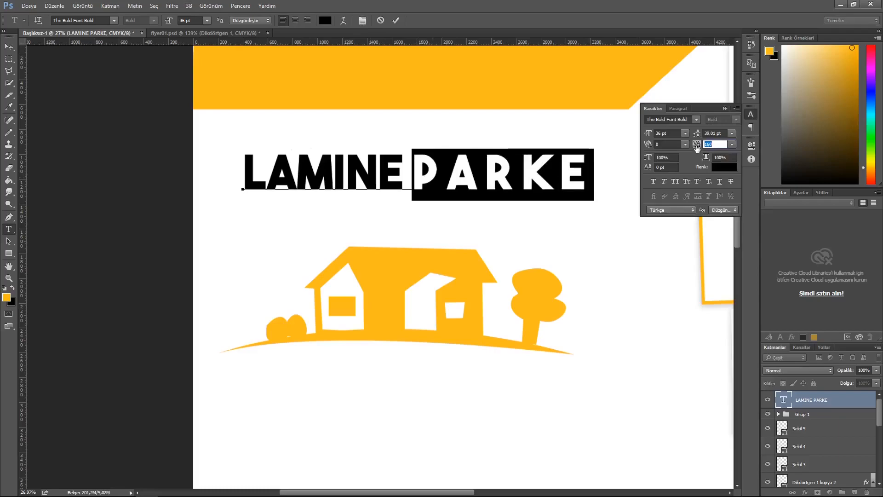
pyautogui.moveTo(697, 145); pyautogui.dragTo(694, 145)
pyautogui.click(724, 109)
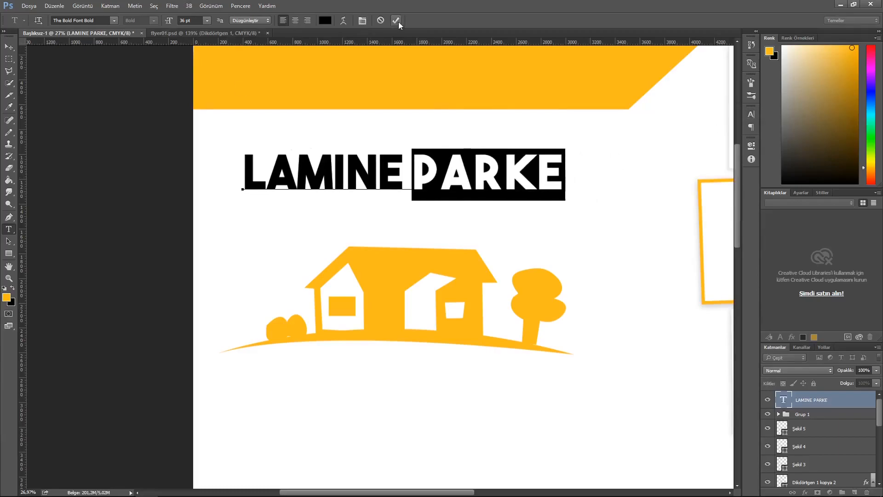
pyautogui.click(396, 21)
pyautogui.rightClick(851, 405)
pyautogui.click(713, 126)
pyautogui.click(9, 47)
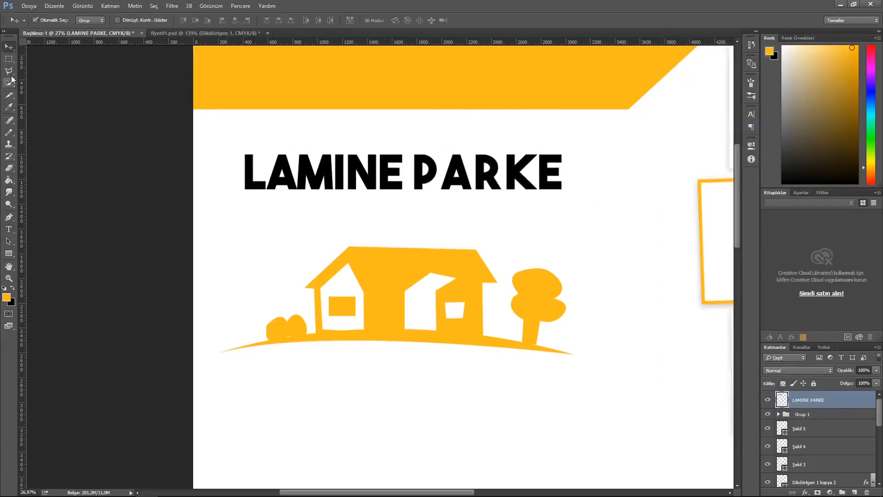
# - Lasso the E and cut it onto its own layer named 'E'
pyautogui.press('l')
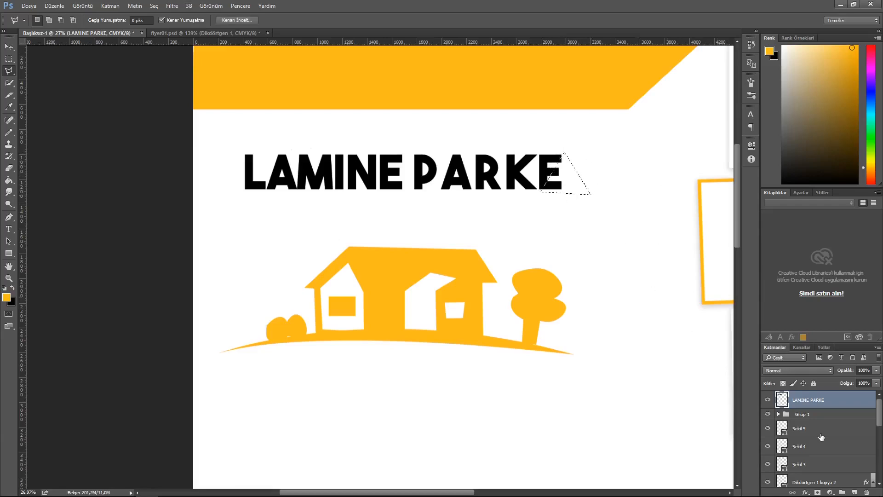
pyautogui.click(115, 11)
pyautogui.moveTo(114, 16)
pyautogui.click(258, 90)
pyautogui.doubleClick(805, 401)
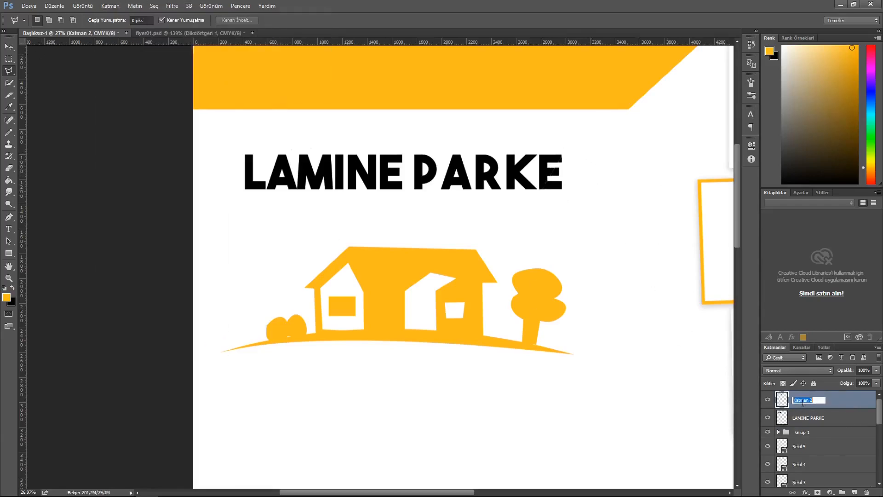
pyautogui.write('E')
pyautogui.press('Return')
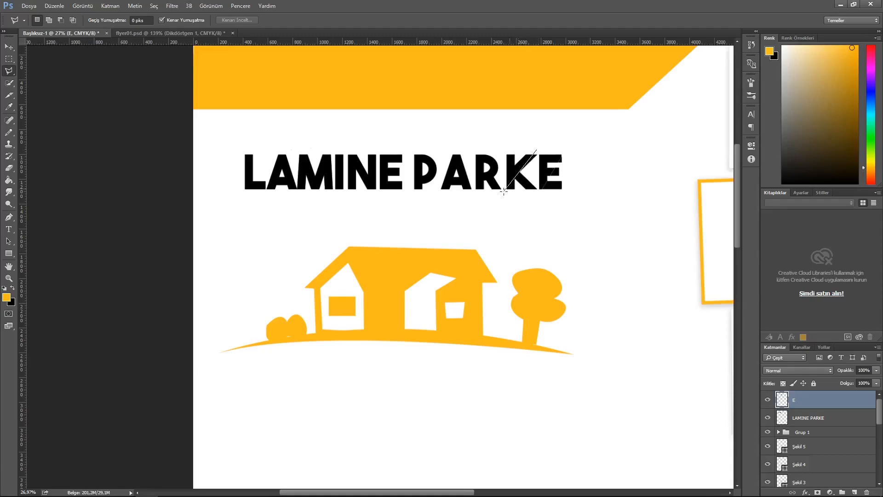
# - Cut the K onto a new layer above E and name it 'K'
pyautogui.press('BackSpace')
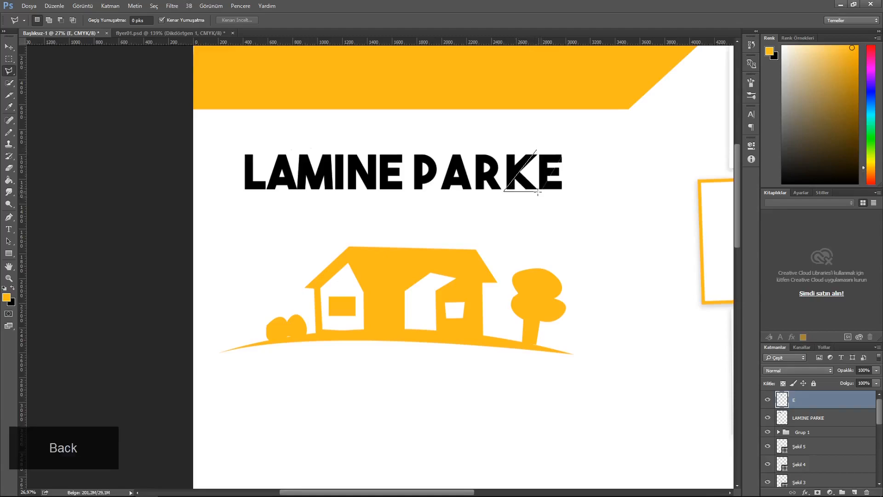
pyautogui.click(537, 191)
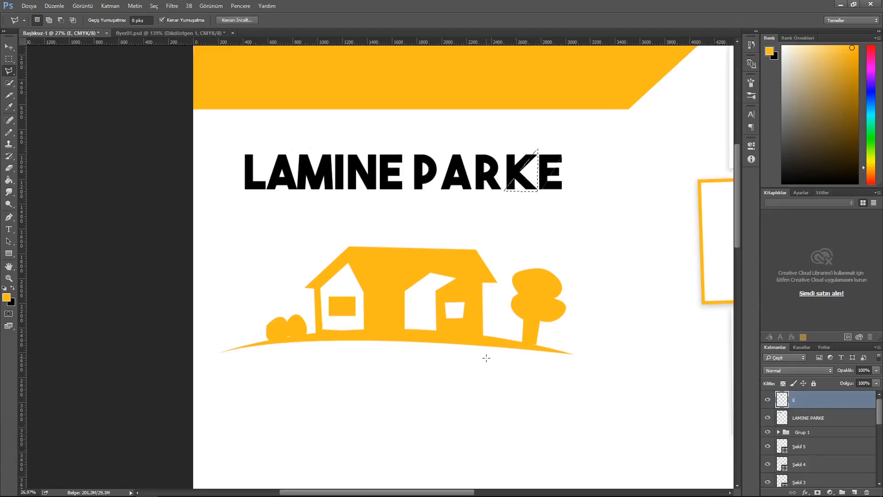
pyautogui.hotkey('ctrl', 'shift', 'j')
pyautogui.press('Return')
pyautogui.click(828, 417)
pyautogui.hotkey('ctrl', 'shift', 'j')
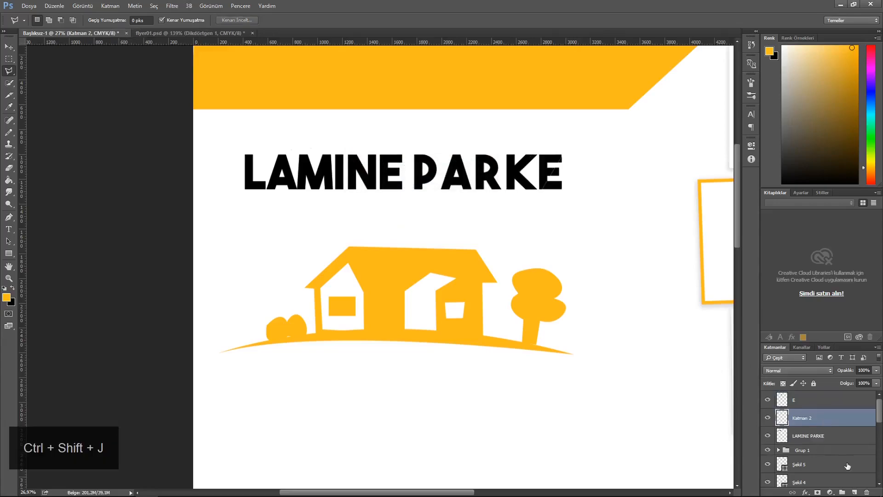
pyautogui.moveTo(823, 417); pyautogui.dragTo(813, 394)
pyautogui.click(767, 399)
pyautogui.click(767, 400)
pyautogui.doubleClick(803, 399)
pyautogui.press('BackSpace')
pyautogui.write('K')
pyautogui.press('Return')
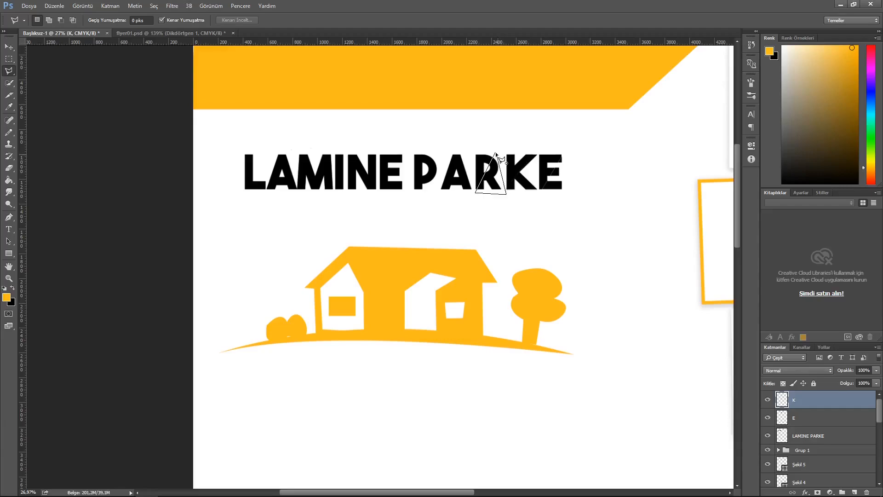
# - Cut the R onto its own layer named 'R'
pyautogui.hotkey('ctrl', 'shift', 'j')
pyautogui.press('Return')
pyautogui.click(805, 435)
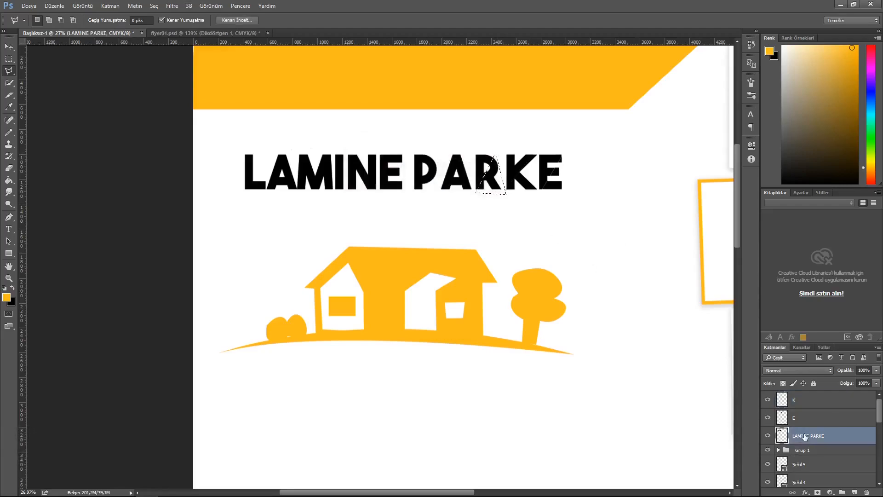
pyautogui.hotkey('ctrl', 'shift', 'j')
pyautogui.doubleClick(804, 436)
pyautogui.press('BackSpace')
pyautogui.write('R')
pyautogui.press('Return')
# - Lasso the A from the headline layer and cut it onto a layer named 'A'
pyautogui.click(828, 453)
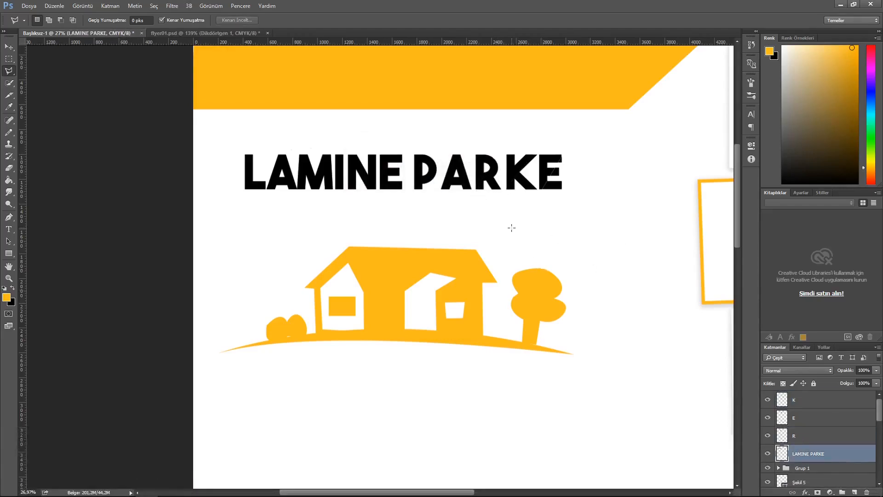
pyautogui.press('BackSpace')
pyautogui.click(473, 191)
pyautogui.hotkey('ctrl', 'shift', 'j')
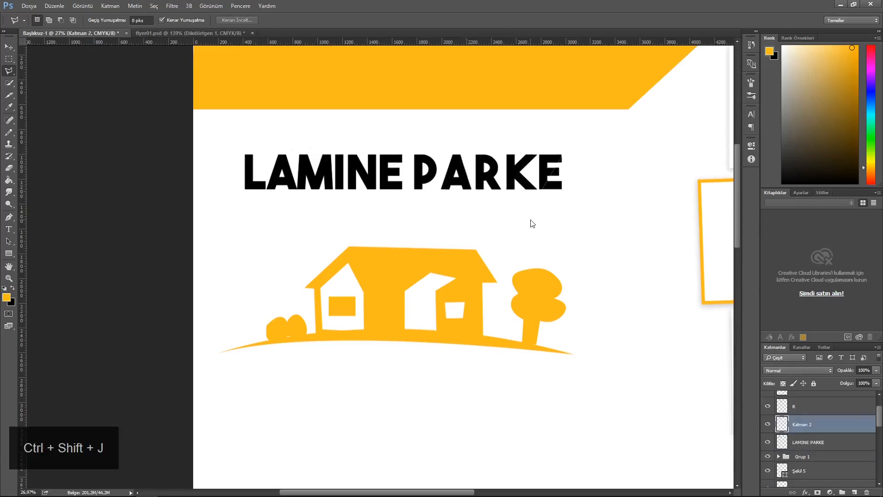
pyautogui.doubleClick(823, 424)
pyautogui.write('A')
pyautogui.press('Return')
# - Cut the P onto a layer named 'P' and select the letter layers K through P
pyautogui.click(431, 151)
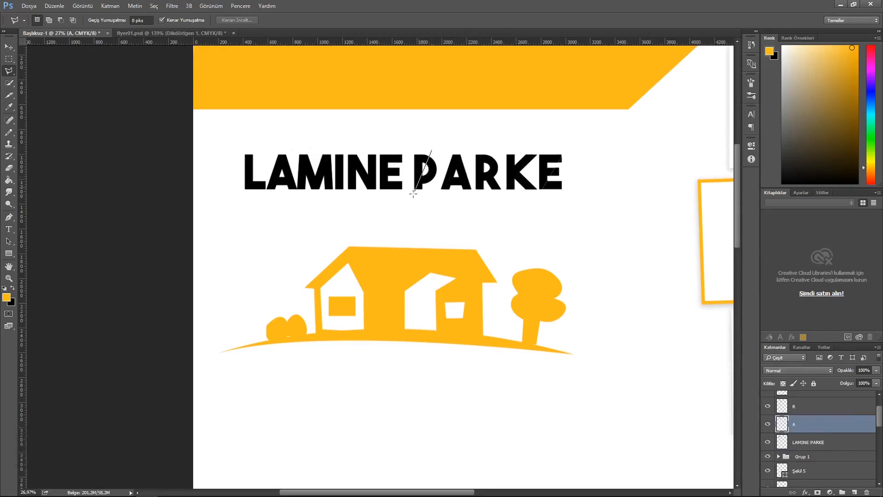
pyautogui.hotkey('ctrl', 'shift', 'j')
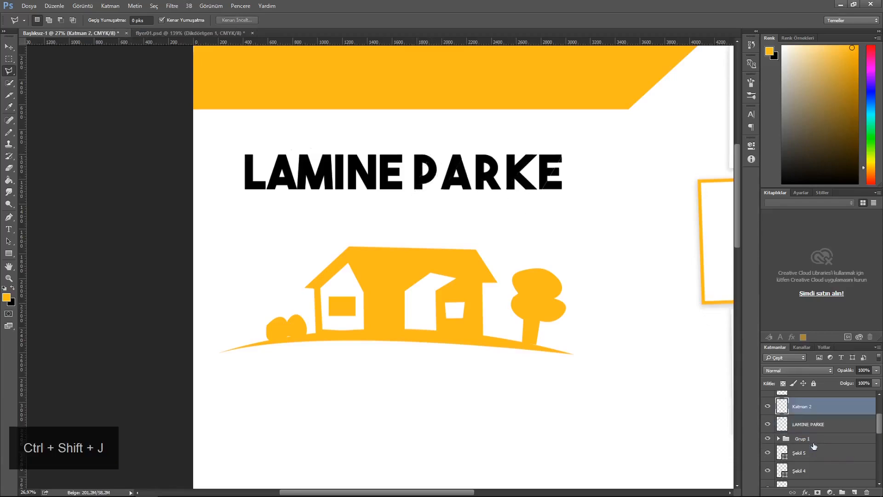
pyautogui.doubleClick(809, 406)
pyautogui.write('P')
pyautogui.press('Return')
pyautogui.scroll(3, 817, 419)
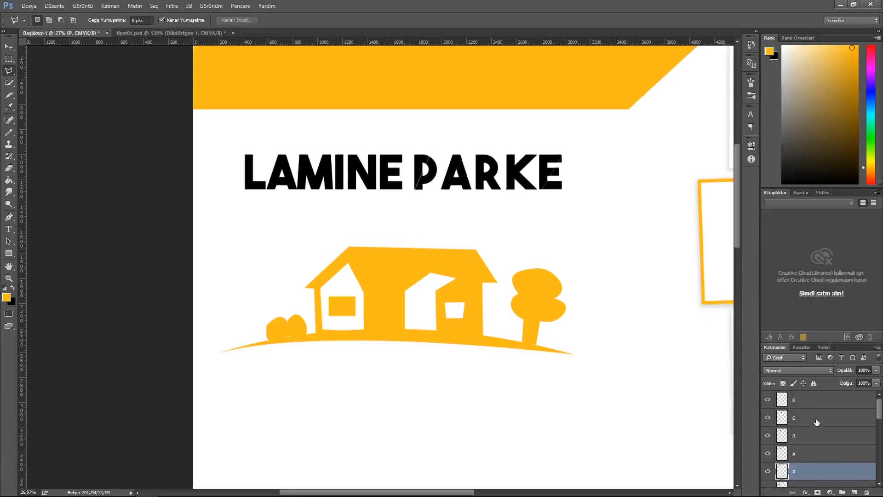
pyautogui.keyDown('shift'); pyautogui.click(816, 399); pyautogui.keyUp('shift')
pyautogui.rightClick(809, 400)
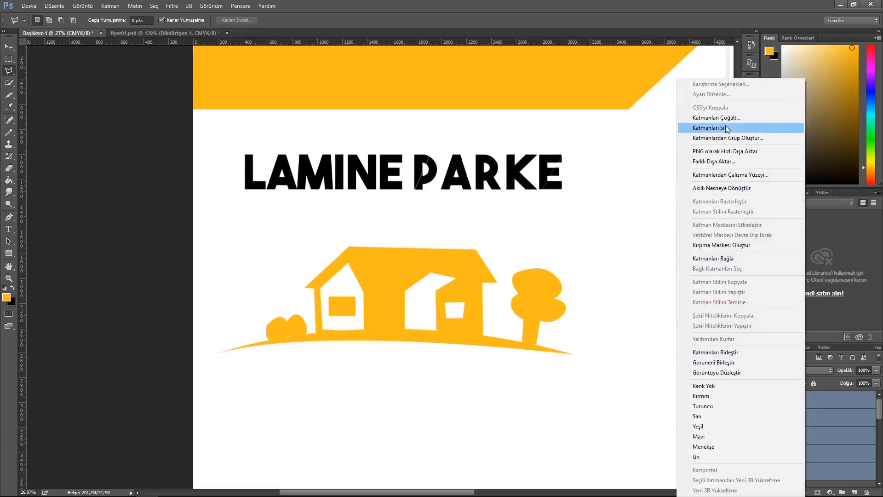
# - Give K an orange Color Overlay sampled from the house and paste that style onto R, A and P
pyautogui.click(828, 398)
pyautogui.rightClick(826, 399)
pyautogui.click(829, 400)
pyautogui.doubleClick(830, 400)
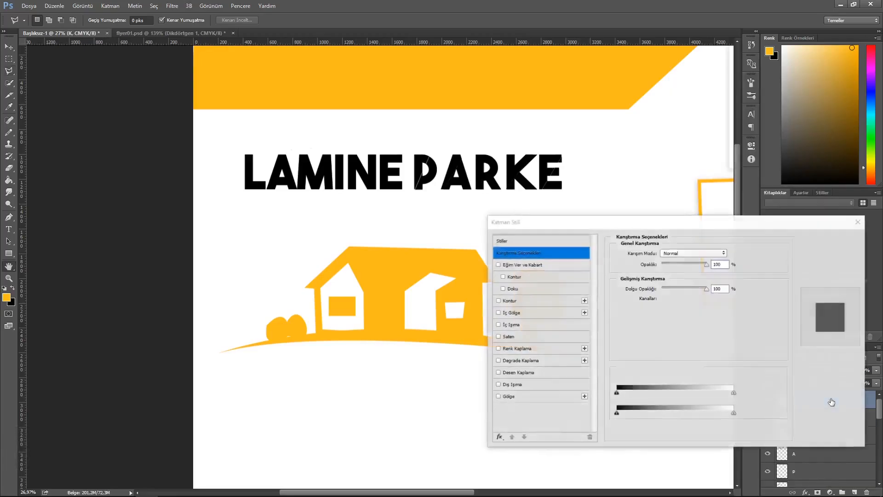
pyautogui.click(530, 350)
pyautogui.click(727, 252)
pyautogui.click(384, 258)
pyautogui.click(821, 242)
pyautogui.click(829, 240)
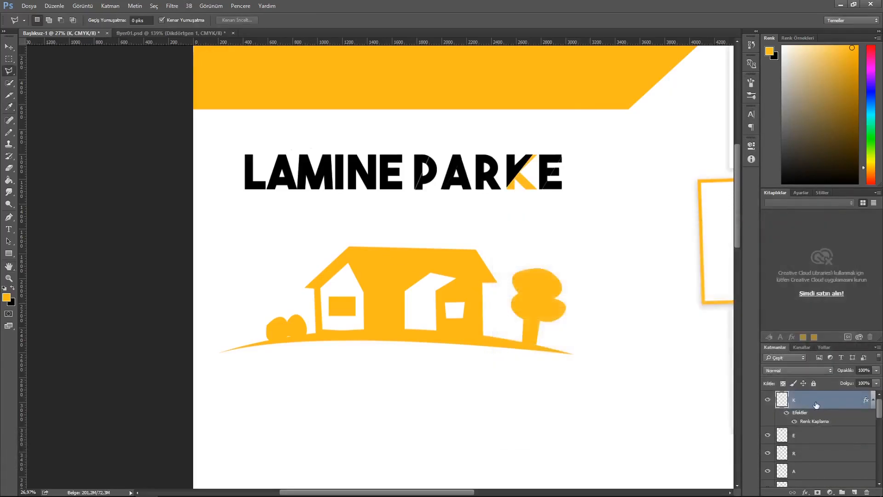
pyautogui.rightClick(820, 403)
pyautogui.click(759, 292)
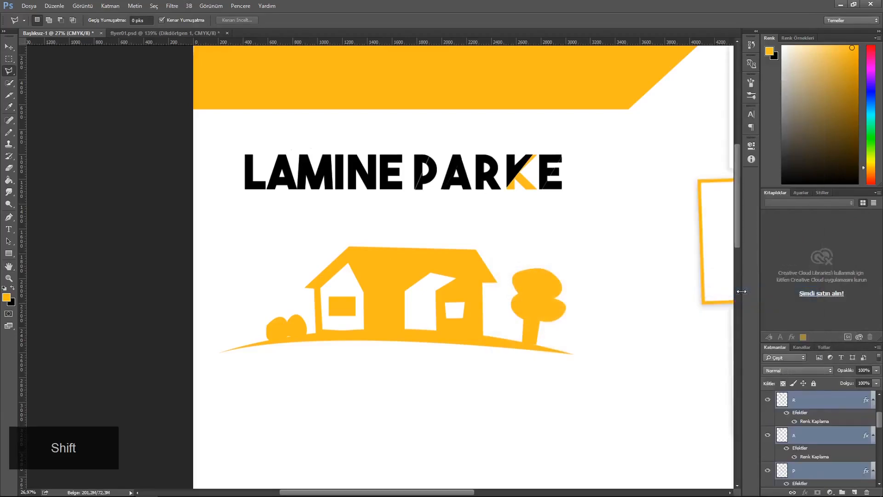
# - Group the letter layers into 'Grup 2', then select the house's Şekil 12 shape in Grup 1
pyautogui.press('v')
pyautogui.click(810, 403)
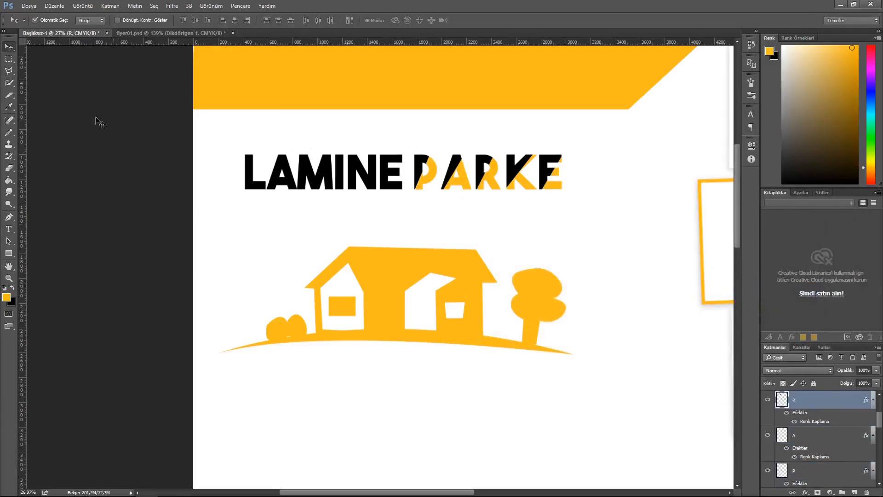
pyautogui.scroll(-2, 823, 434)
pyautogui.click(823, 435)
pyautogui.scroll(4, 837, 439)
pyautogui.keyDown('shift'); pyautogui.click(843, 440); pyautogui.keyUp('shift')
pyautogui.hotkey('ctrl', 'g')
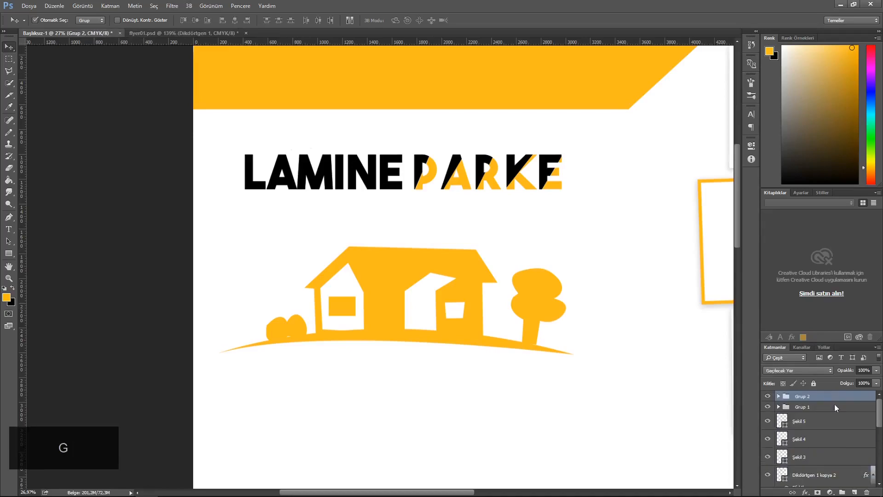
pyautogui.click(796, 408)
pyautogui.click(778, 407)
pyautogui.click(800, 422)
# - Draw a chimney shape above the roof with the Pen and fill it with the header orange
pyautogui.press('p')
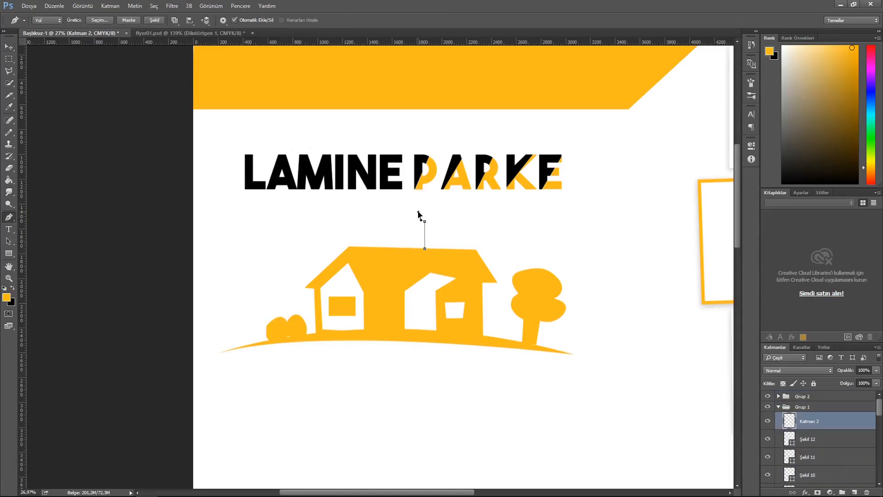
pyautogui.click(442, 225)
pyautogui.doubleClick(790, 421)
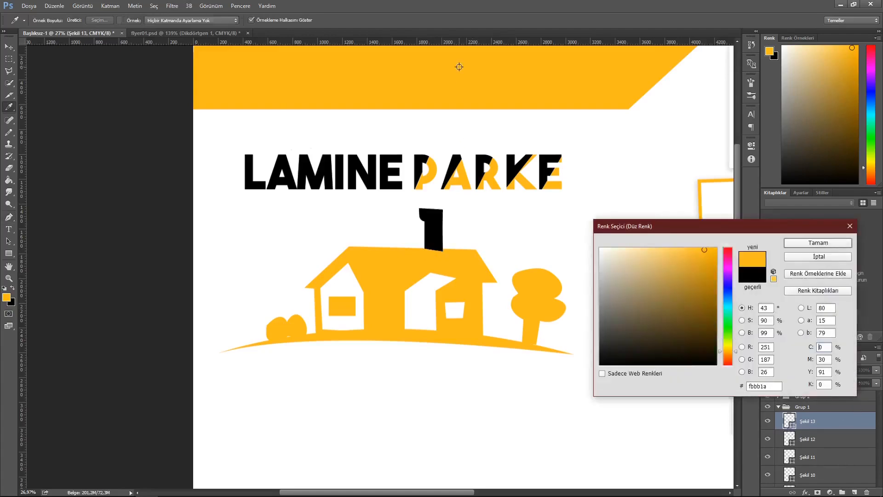
pyautogui.click(459, 67)
pyautogui.press('Return')
# - Undo a stray house move, select chimney layer Şekil 13 with auto-select off, then select K in Grup 2
pyautogui.click(8, 46)
pyautogui.click(436, 234)
pyautogui.moveTo(436, 234); pyautogui.dragTo(426, 237)
pyautogui.hotkey('ctrl', 'z')
pyautogui.click(825, 423)
pyautogui.click(37, 21)
pyautogui.click(778, 407)
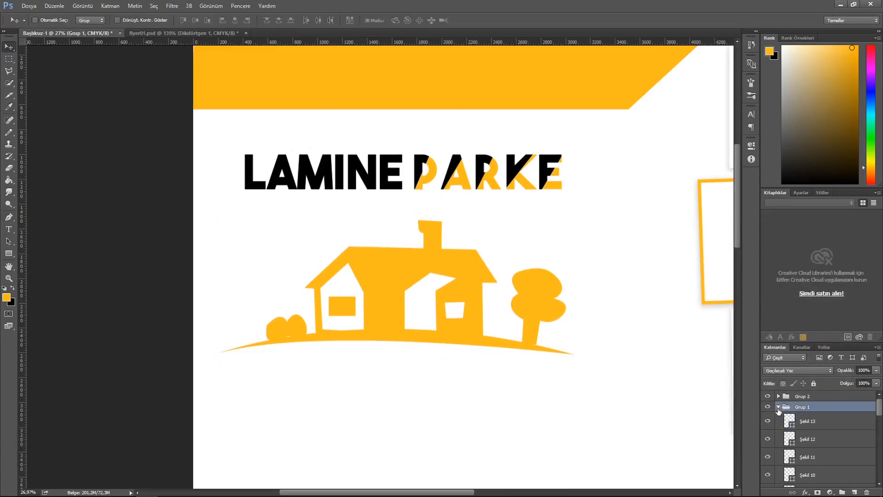
pyautogui.click(778, 397)
pyautogui.click(822, 415)
# - Merge the title letter layers, including K, into one layer named LOGO
pyautogui.scroll(-2, 823, 414)
pyautogui.scroll(-6, 832, 427)
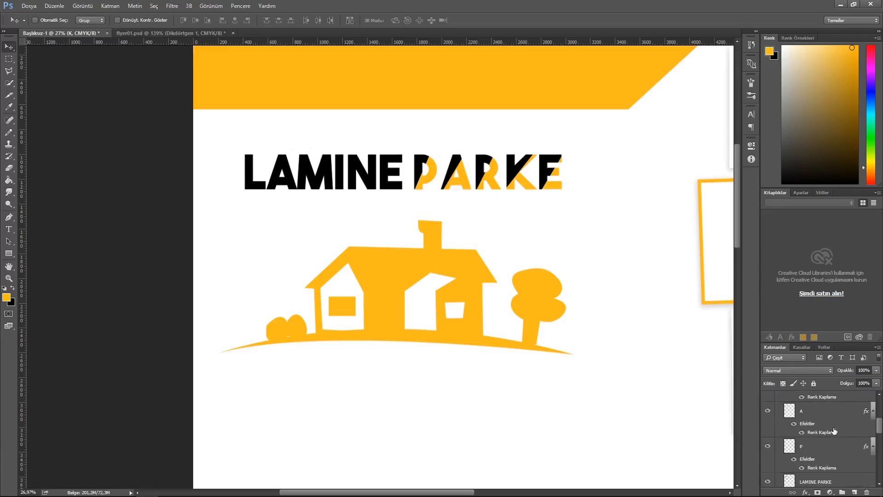
pyautogui.click(829, 429)
pyautogui.scroll(8, 831, 450)
pyautogui.hotkey('ctrl', 'e')
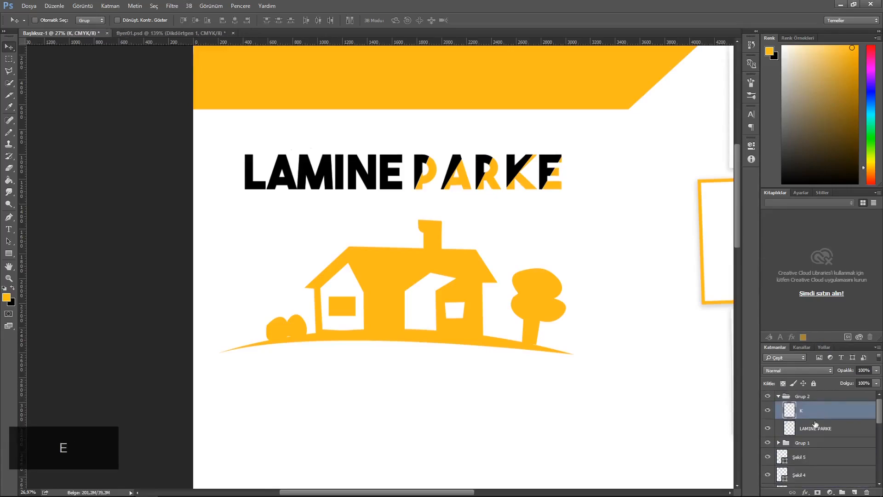
pyautogui.press('p')
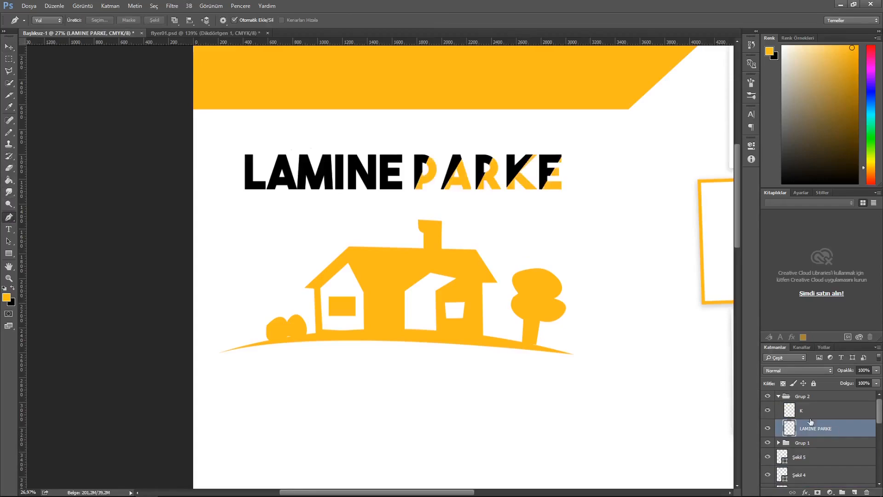
pyautogui.keyDown('shift'); pyautogui.click(820, 414); pyautogui.keyUp('shift')
pyautogui.hotkey('ctrl', 'e')
pyautogui.doubleClick(803, 411)
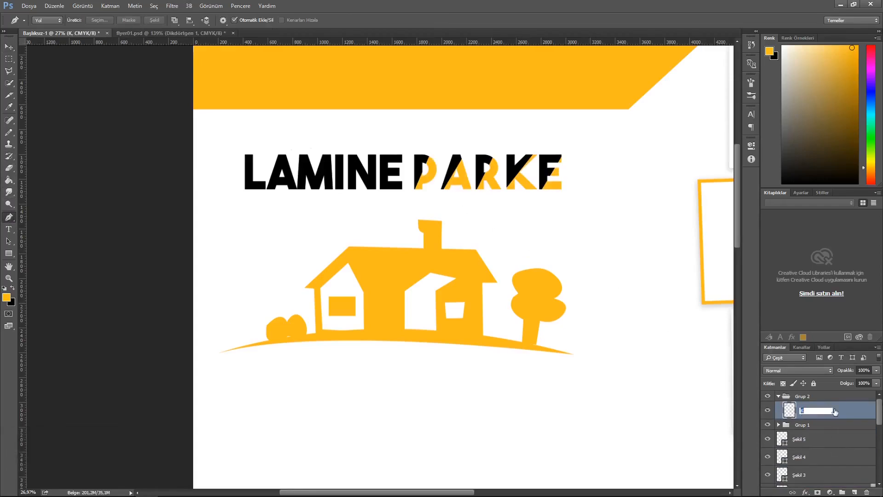
pyautogui.write('LOGO')
pyautogui.press('Return')
# - Trace a path around PARKE and cut it onto its own layer, Katman 2
pyautogui.click(408, 155)
pyautogui.click(412, 199)
pyautogui.click(586, 198)
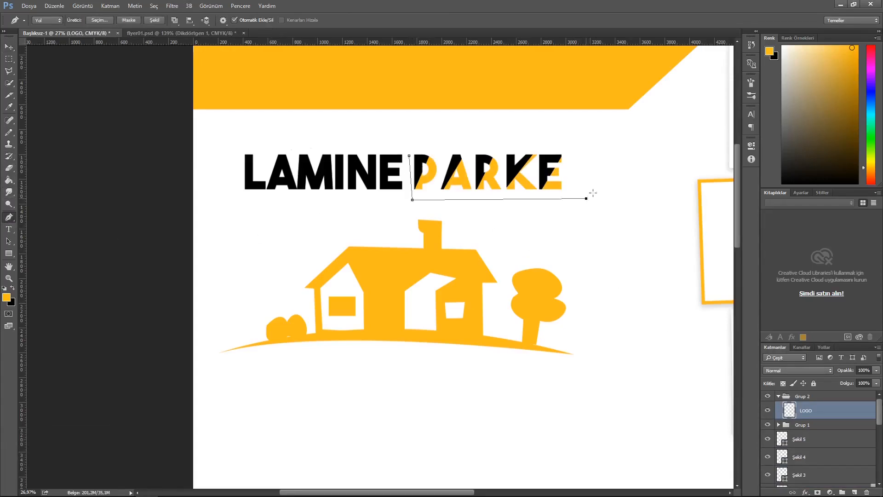
pyautogui.click(403, 134)
pyautogui.rightClick(435, 141)
pyautogui.click(483, 183)
pyautogui.press('Return')
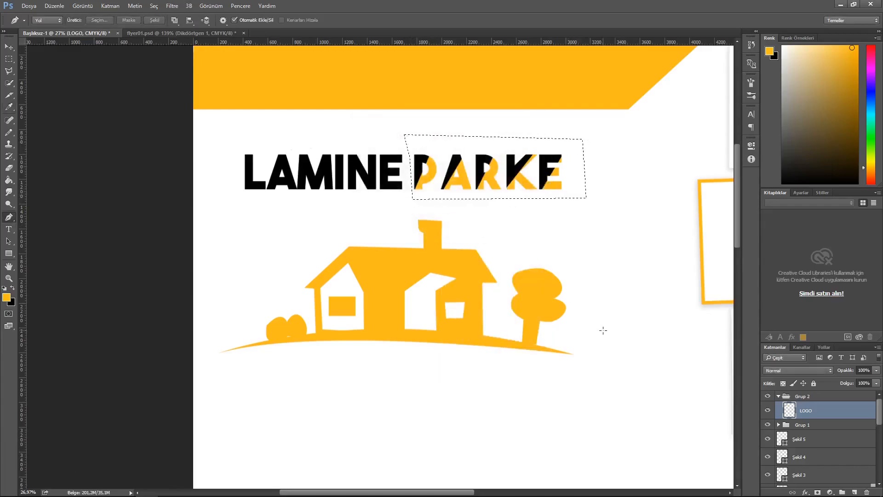
pyautogui.hotkey('ctrl', 'shift', 'j')
# - Move PARKE down beside the chimney, to the right of LAMINE
pyautogui.click(9, 47)
pyautogui.moveTo(469, 165); pyautogui.dragTo(508, 216)
pyautogui.moveTo(350, 169); pyautogui.dragTo(346, 229)
pyautogui.hotkey('ctrl', 'z')
pyautogui.click(823, 431)
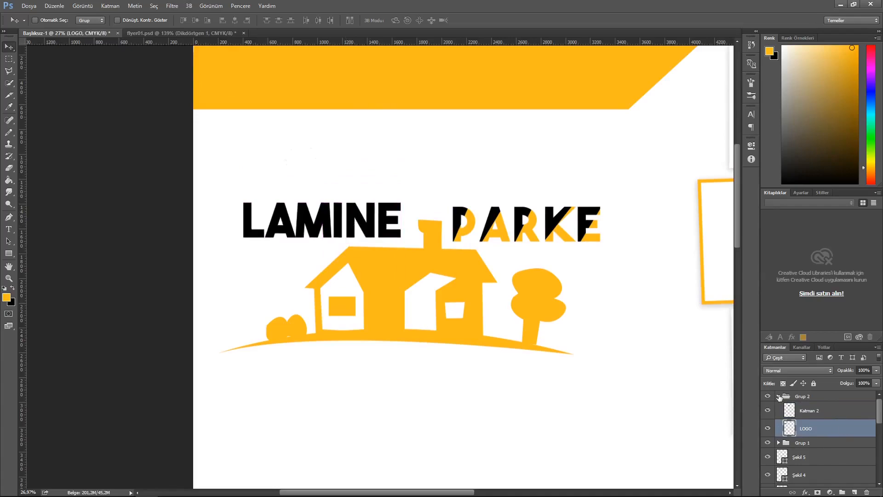
pyautogui.click(779, 396)
pyautogui.click(800, 407)
# - Shrink the house to about 44% and the title to match, placing the title on the house
pyautogui.hotkey('ctrl', 't')
pyautogui.moveTo(571, 355); pyautogui.dragTo(455, 311)
pyautogui.click(418, 20)
pyautogui.click(805, 396)
pyautogui.hotkey('ctrl', 't')
pyautogui.moveTo(600, 242); pyautogui.dragTo(463, 230)
pyautogui.click(419, 20)
pyautogui.moveTo(398, 227); pyautogui.dragTo(431, 266)
# - Nudge PARKE right, and shrink LAMINE slightly while nudging it right and up
pyautogui.click(778, 397)
pyautogui.click(791, 428)
pyautogui.click(788, 405)
pyautogui.hotkey('shift', 'Up')
pyautogui.hotkey('shift', 'Down')
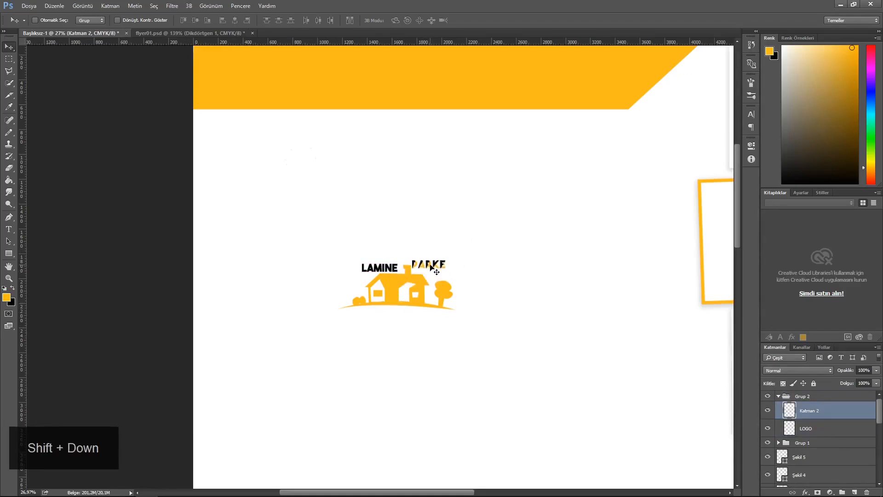
pyautogui.press('Right')
pyautogui.click(806, 429)
pyautogui.hotkey('ctrl', 't')
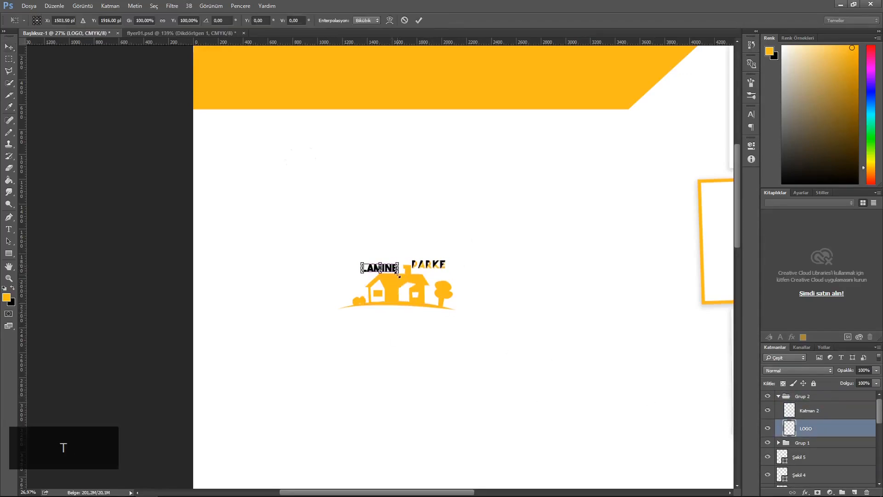
pyautogui.moveTo(397, 275); pyautogui.dragTo(396, 274)
pyautogui.click(418, 20)
pyautogui.hotkey('shift', 'Right')
pyautogui.hotkey('shift', 'Right')
pyautogui.press('Up')
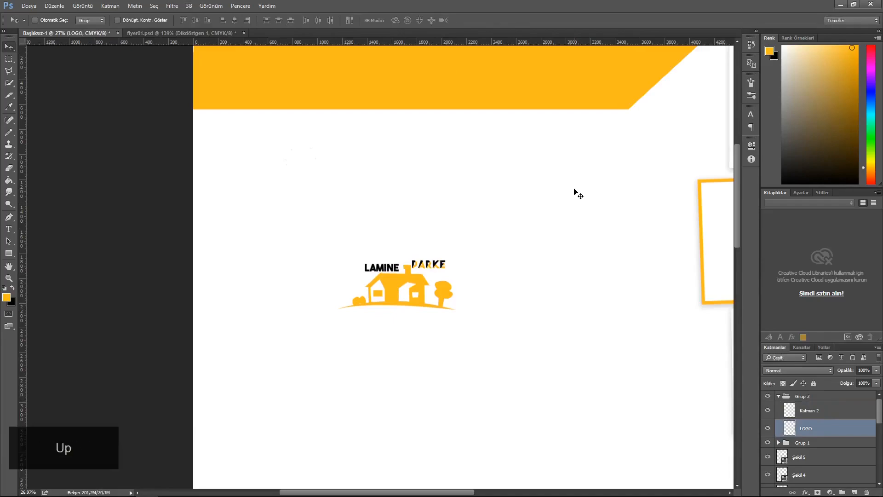
# - Group the house and letters groups together and name the group LOGO
pyautogui.click(778, 396)
pyautogui.click(805, 396)
pyautogui.keyDown('shift'); pyautogui.click(804, 410); pyautogui.keyUp('shift')
pyautogui.hotkey('ctrl', 'g')
pyautogui.doubleClick(814, 397)
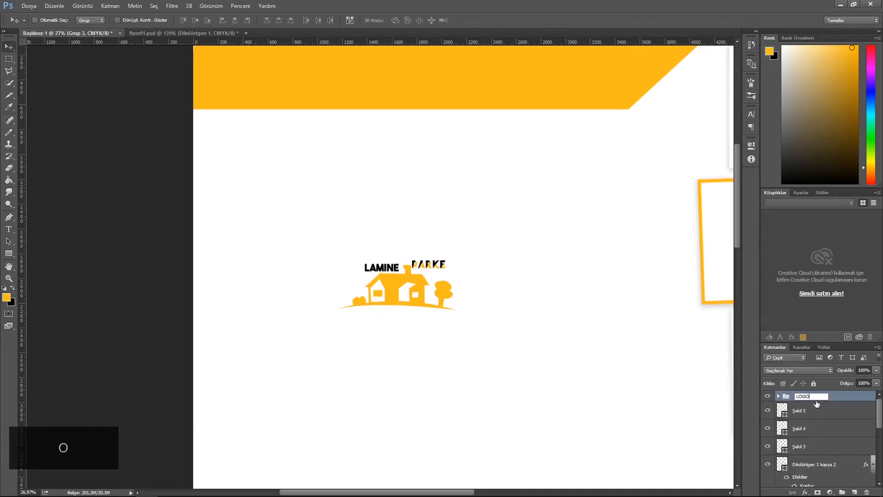
pyautogui.write('LOGO')
pyautogui.press('Return')
# - Move the LOGO group up-left below the orange header and tilt it slightly counter-clockwise
pyautogui.moveTo(418, 301); pyautogui.dragTo(345, 193)
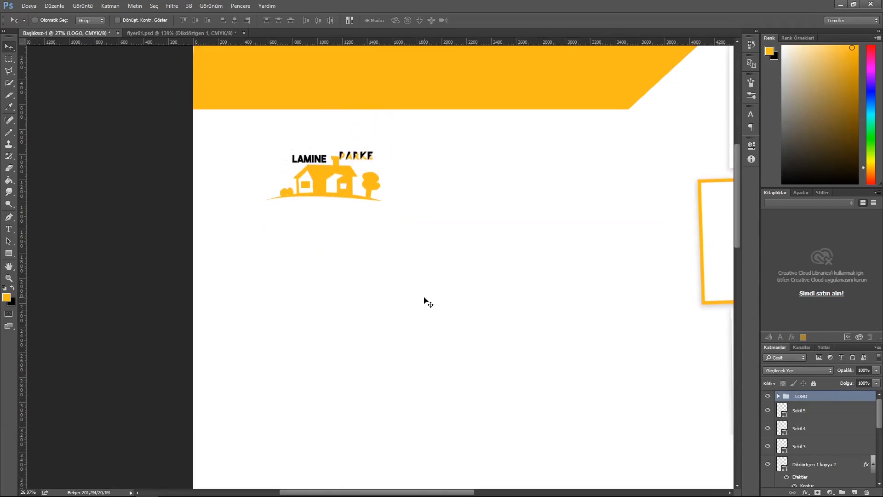
pyautogui.hotkey('ctrl', 't')
pyautogui.moveTo(448, 193); pyautogui.dragTo(446, 189)
pyautogui.doubleClick(360, 184)
pyautogui.moveTo(360, 184); pyautogui.dragTo(360, 189)
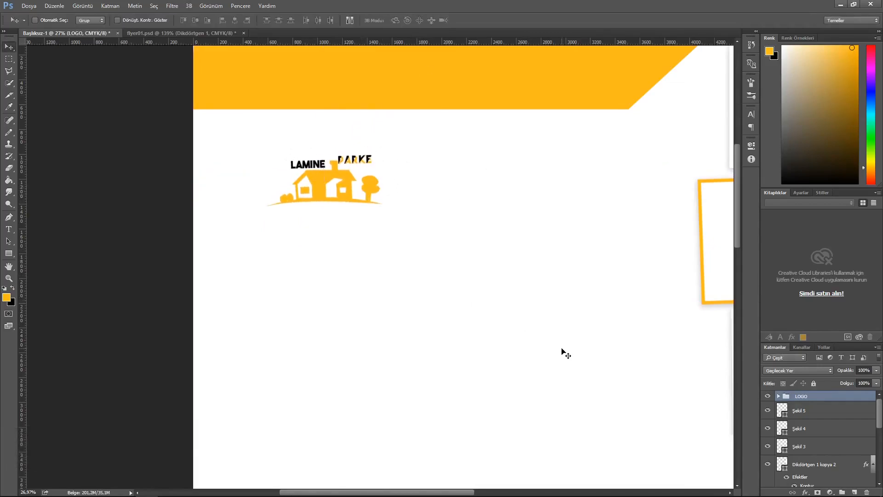
# - Zoom out and add a new empty layer, Katman 3, for drawing a path
pyautogui.scroll(-1, 355, 276)
pyautogui.scroll(-5, 174, 267)
pyautogui.hotkey('ctrl', 'h')
pyautogui.click(9, 217)
pyautogui.click(854, 491)
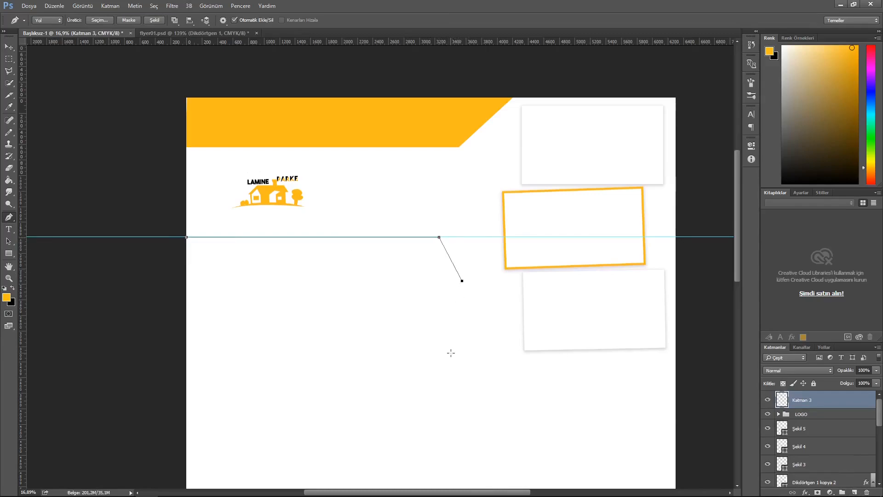
# - Complete the black panel shape with a slanted right edge, its bottom aligned to a new guide
pyautogui.scroll(-3, 444, 434)
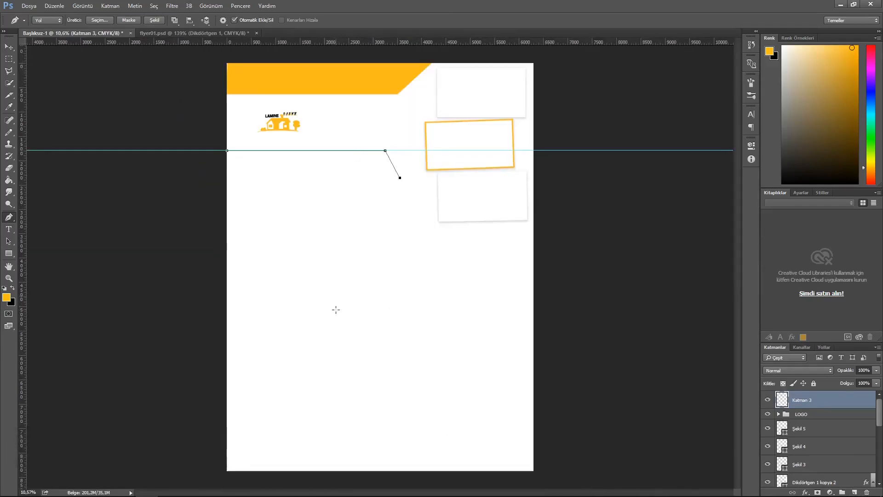
pyautogui.hotkey('ctrl', 'z')
pyautogui.click(372, 303)
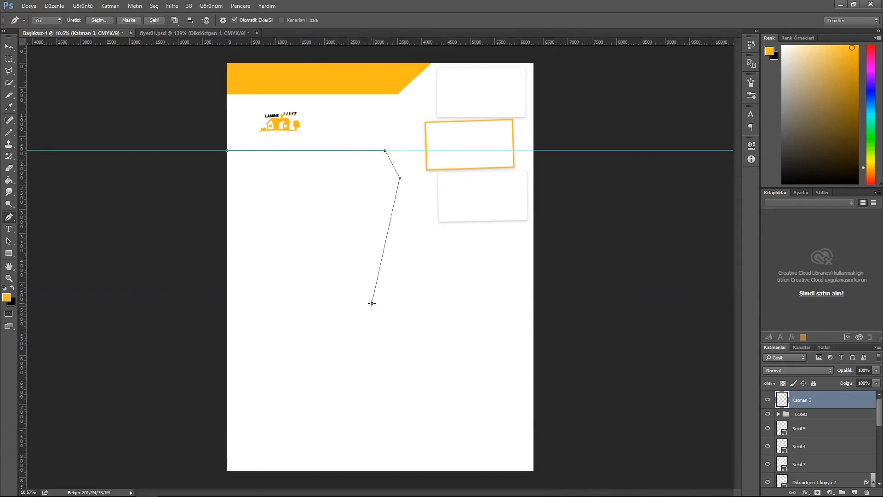
pyautogui.click(226, 315)
pyautogui.hotkey('ctrl', 'z')
pyautogui.moveTo(299, 42); pyautogui.dragTo(305, 303)
pyautogui.click(227, 303)
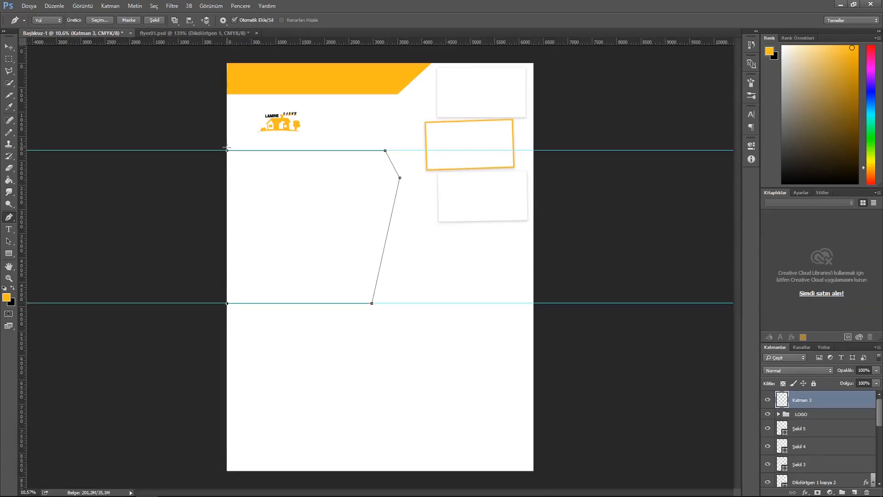
pyautogui.click(150, 20)
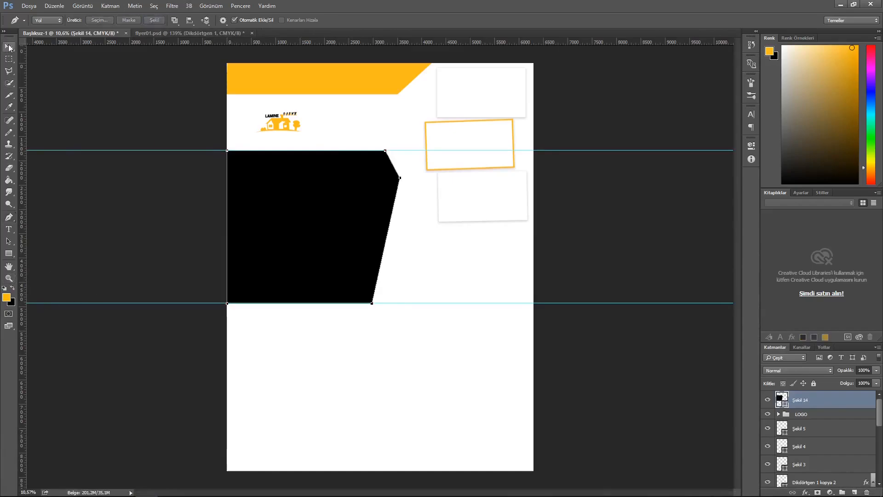
# - Delete the Şekil 3 layer and the unused empty layer
pyautogui.press('v')
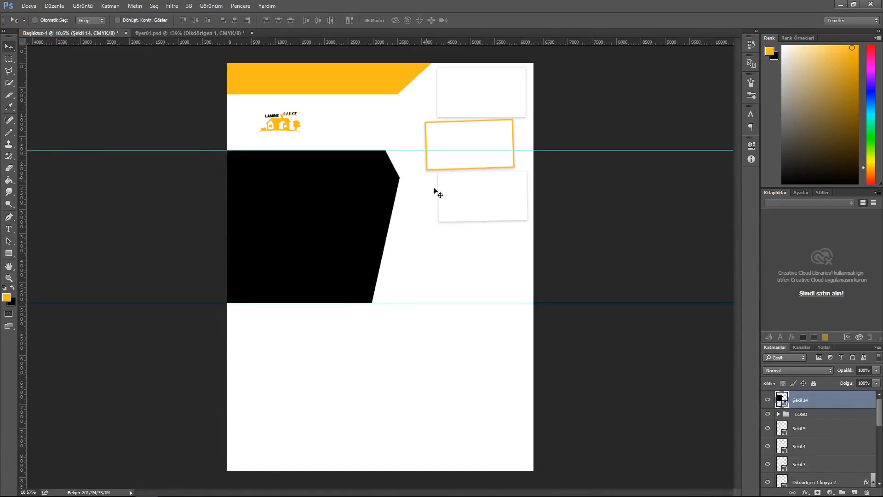
pyautogui.click(827, 432)
pyautogui.scroll(-1, 777, 431)
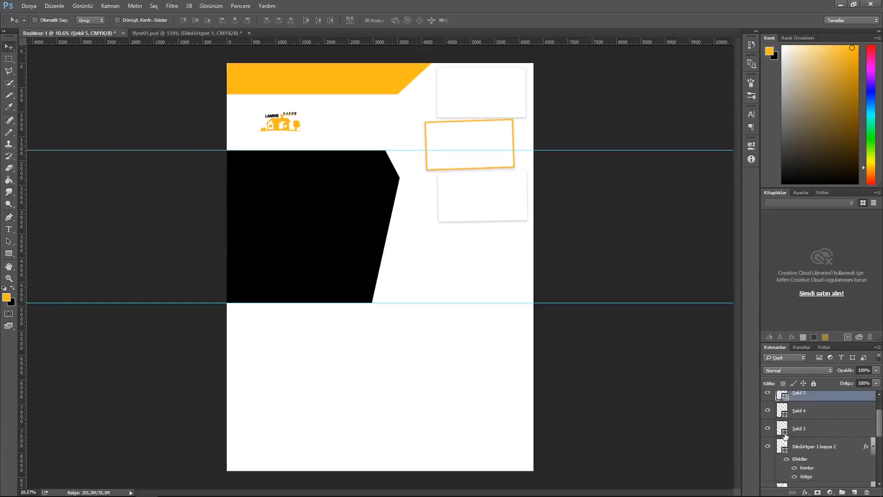
pyautogui.click(767, 428)
pyautogui.scroll(-2, 834, 435)
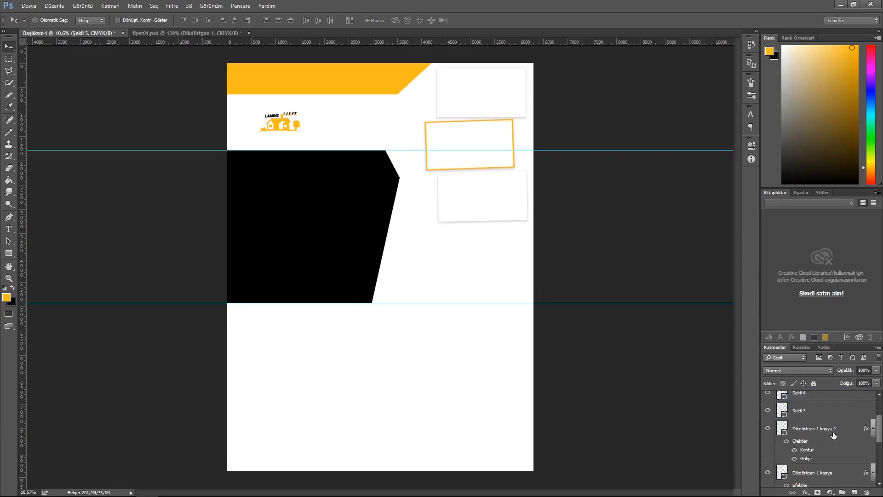
pyautogui.scroll(1, 827, 434)
pyautogui.click(820, 432)
pyautogui.scroll(-2, 820, 426)
pyautogui.press('Delete')
pyautogui.scroll(2, 820, 423)
pyautogui.scroll(-1, 816, 435)
pyautogui.scroll(-3, 816, 435)
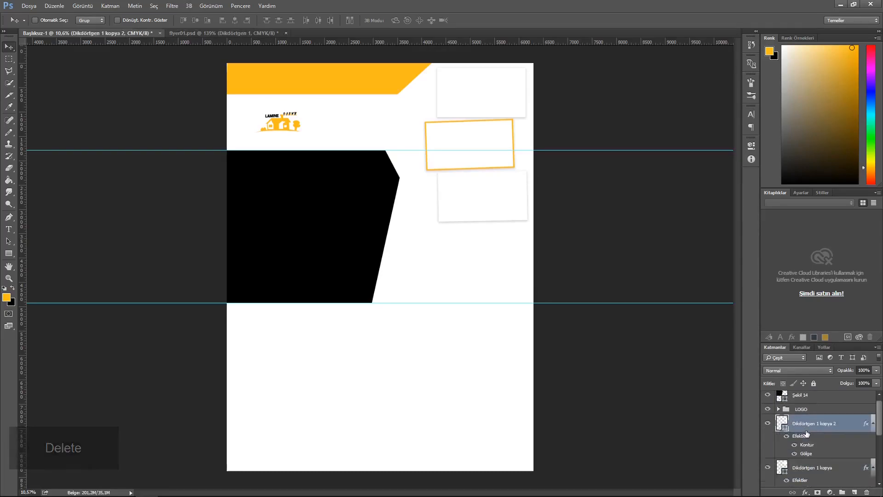
pyautogui.click(816, 443)
pyautogui.press('Delete')
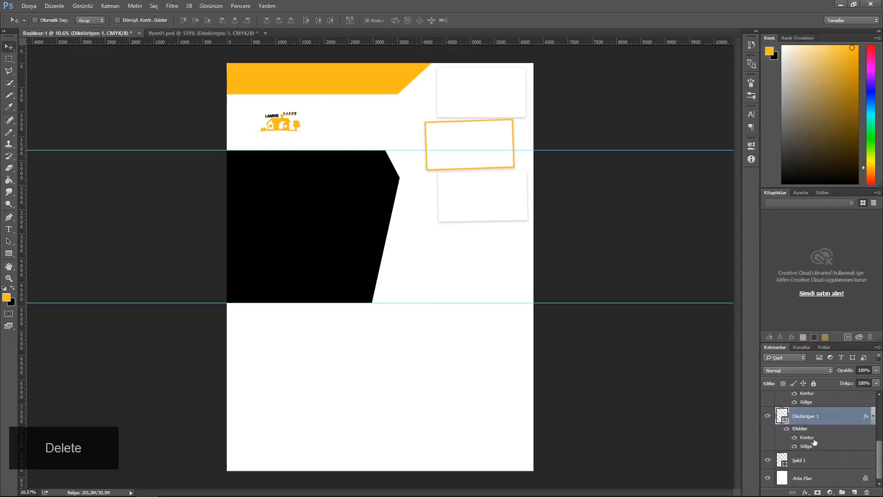
# - Group the three white rectangle layers into Grup 3 and add an empty layer above Şekil 1
pyautogui.scroll(3, 823, 422)
pyautogui.keyDown('shift'); pyautogui.click(825, 404); pyautogui.keyUp('shift')
pyautogui.hotkey('ctrl', 'g')
pyautogui.click(825, 438)
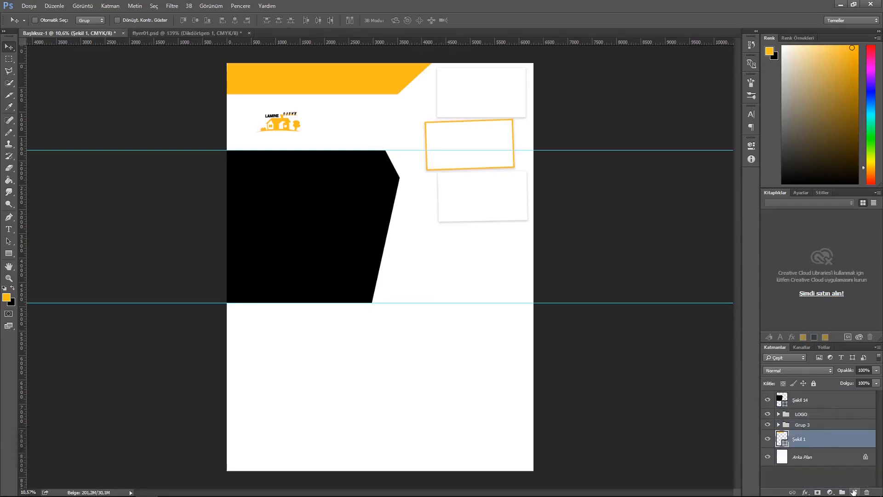
pyautogui.click(855, 492)
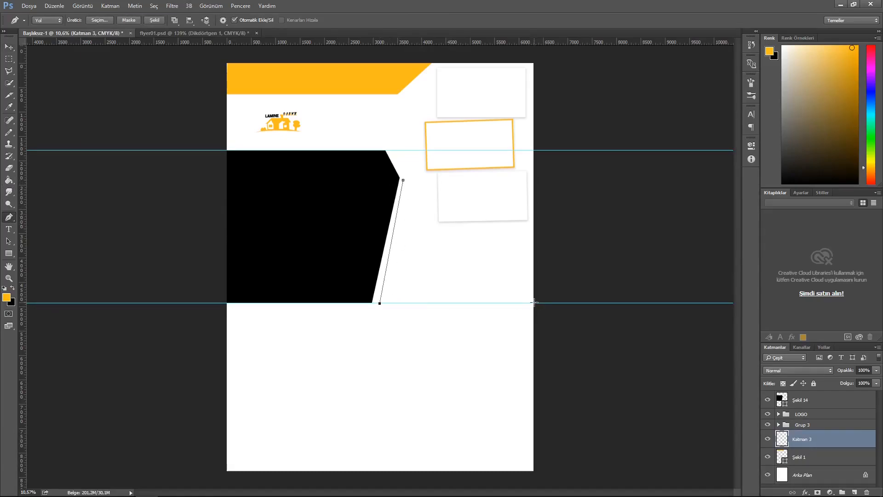
# - Turn the pen outlines into black shapes Şekil 15 (triangle) and Şekil 16, nudging Şekil 16 down
pyautogui.click(155, 20)
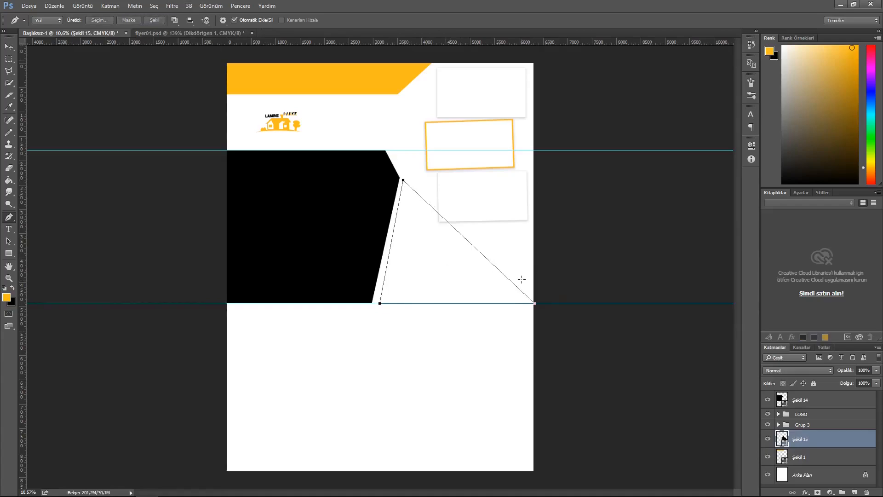
pyautogui.click(9, 47)
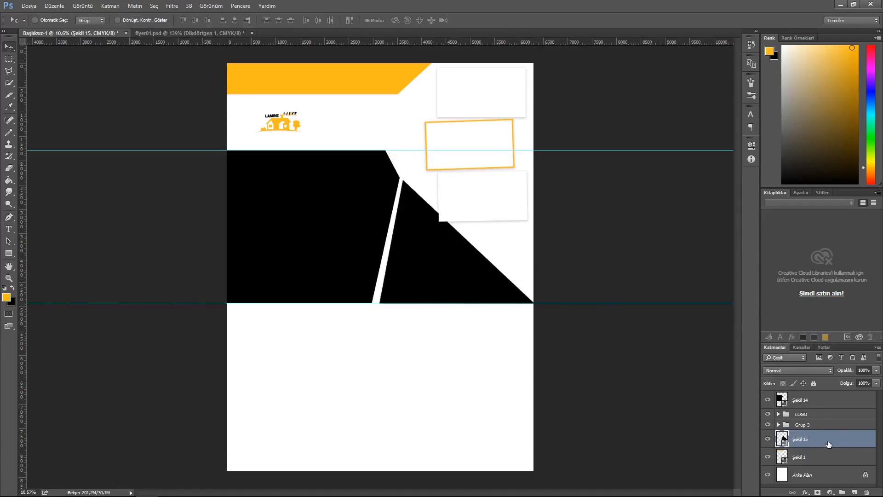
pyautogui.click(9, 217)
pyautogui.click(854, 491)
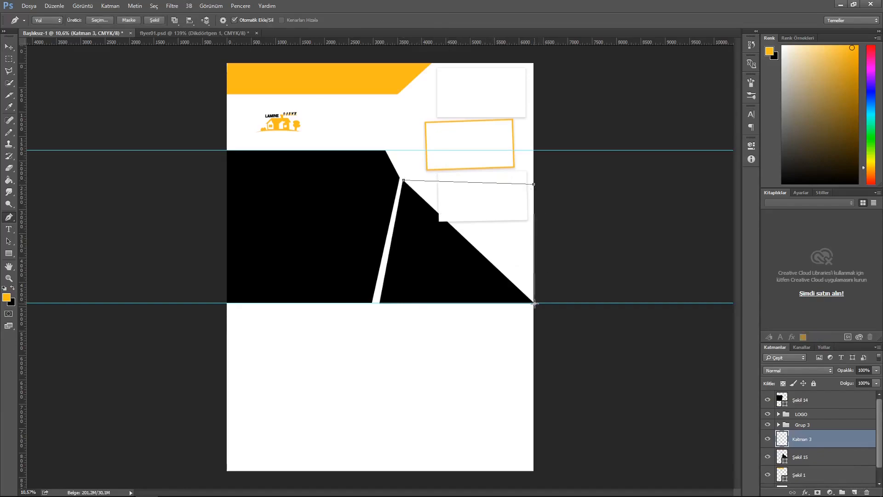
pyautogui.click(157, 20)
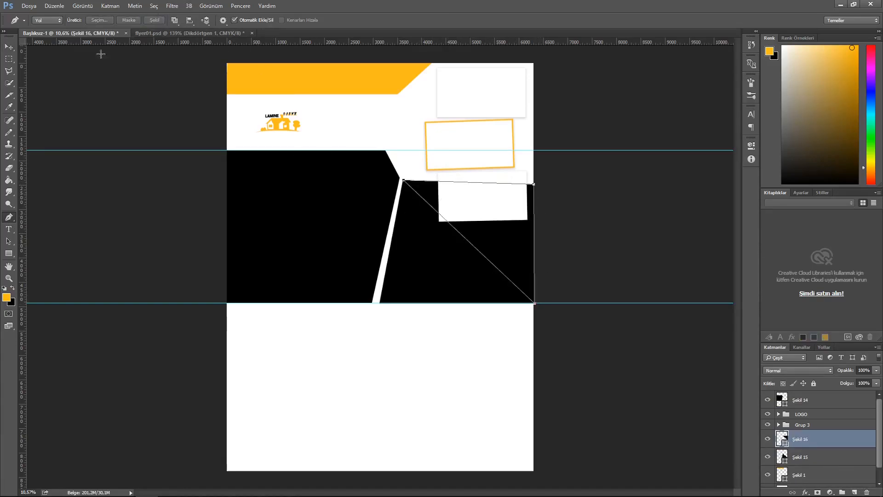
pyautogui.press('v')
pyautogui.press('Down')
# - Nudge Şekil 16 back up and try a warp transform on it, then cancel
pyautogui.press('Up')
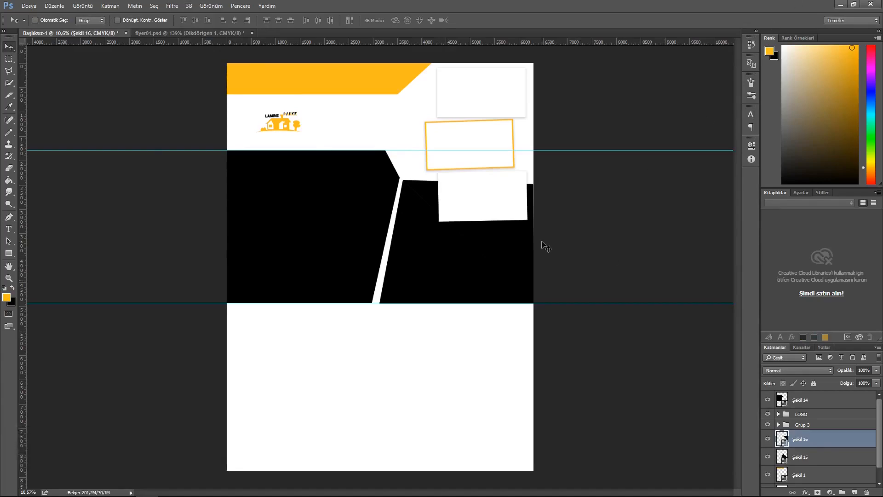
pyautogui.hotkey('ctrl', 't')
pyautogui.hotkey('ctrl', 'z')
pyautogui.rightClick(503, 195)
pyautogui.click(529, 245)
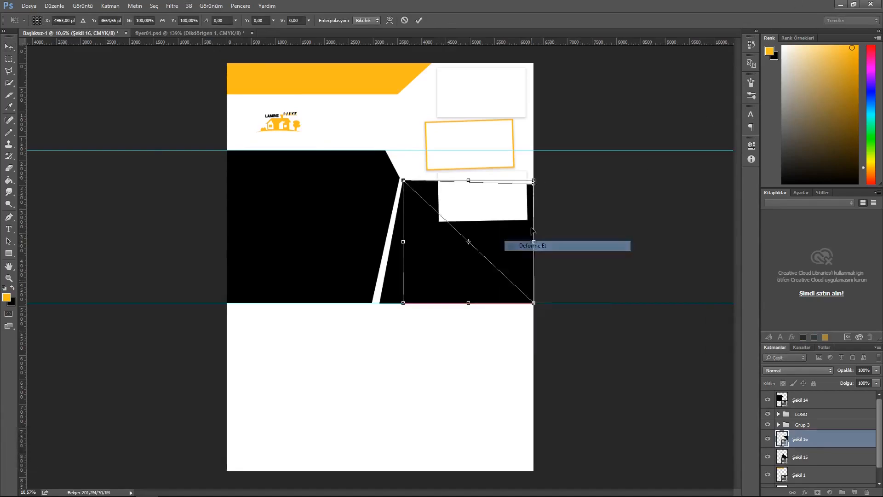
pyautogui.moveTo(533, 180); pyautogui.dragTo(535, 181)
pyautogui.press('Escape')
# - Fill Şekil 16 and Şekil 15 with the header orange and set Şekil 15 to 62% opacity
pyautogui.doubleClick(783, 443)
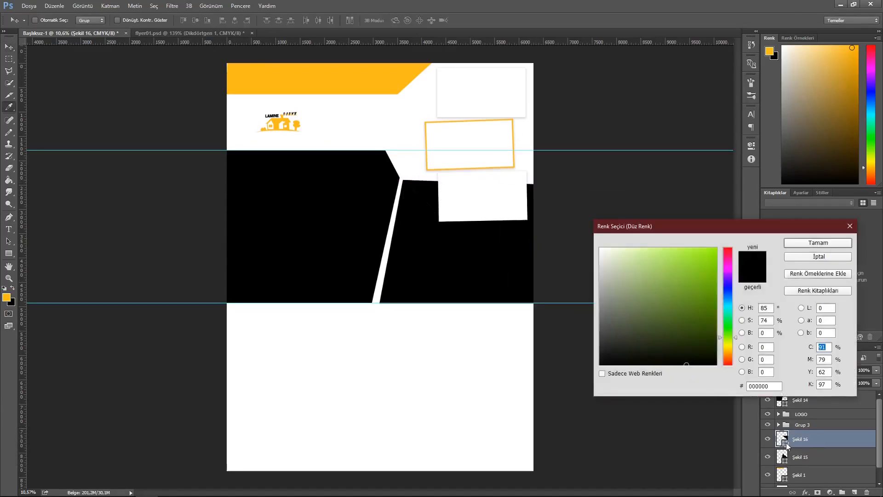
pyautogui.click(769, 51)
pyautogui.click(818, 242)
pyautogui.click(783, 458)
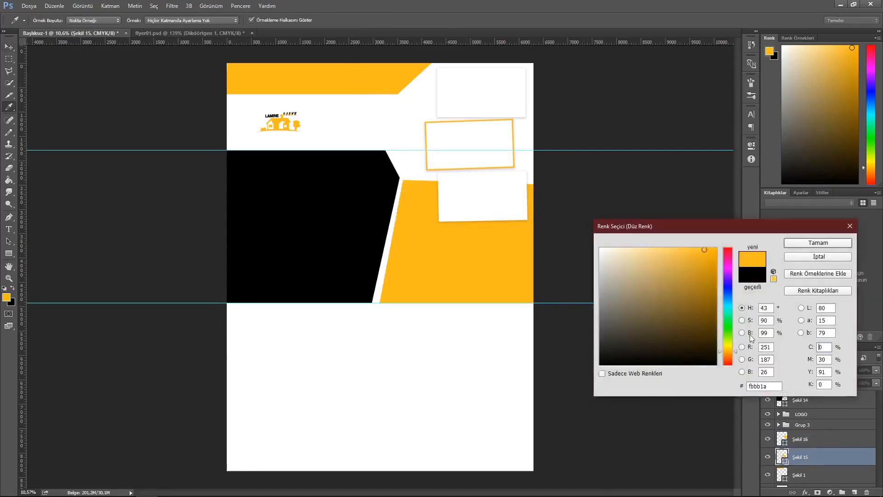
pyautogui.click(876, 370)
pyautogui.moveTo(876, 381); pyautogui.dragTo(858, 380)
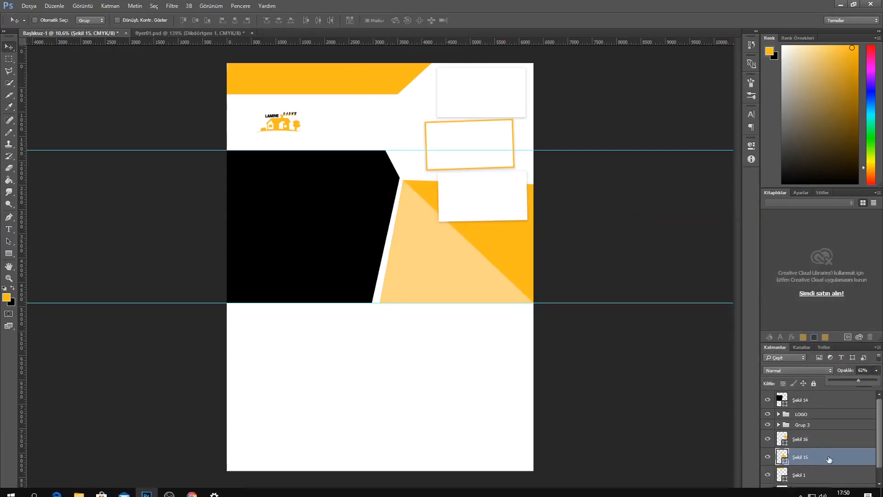
pyautogui.click(767, 424)
pyautogui.scroll(3, 395, 345)
# - Add a new empty layer named GÖLGE above Şekil 15
pyautogui.hotkey('ctrl', 'alt', 'shift', 'n')
pyautogui.doubleClick(800, 424)
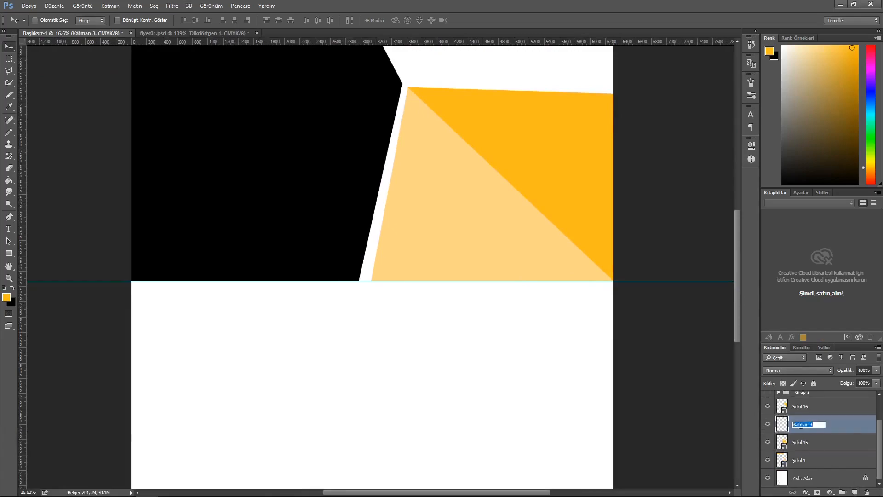
pyautogui.write('GÖLGE')
pyautogui.press('Return')
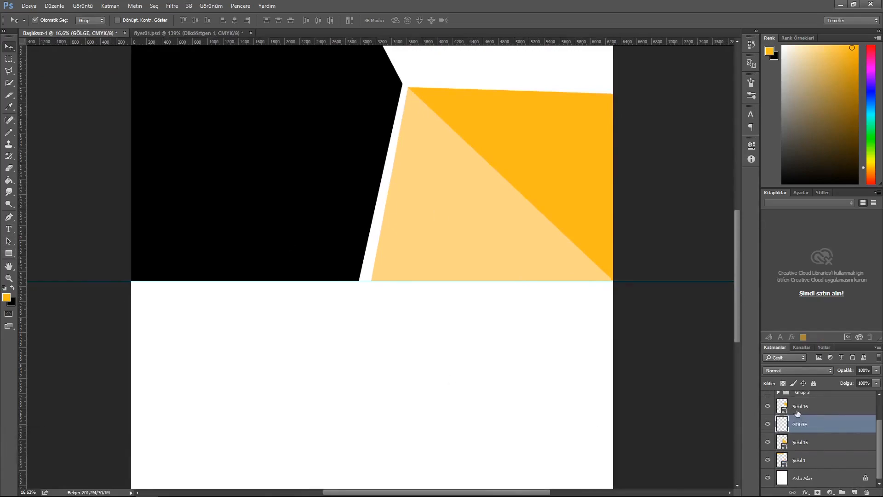
# - Paint black with a 466 px brush inside the Şekil 16 selection, then nudge it along the diagonal
pyautogui.keyDown('ctrl'); pyautogui.click(782, 406); pyautogui.keyUp('ctrl')
pyautogui.click(11, 133)
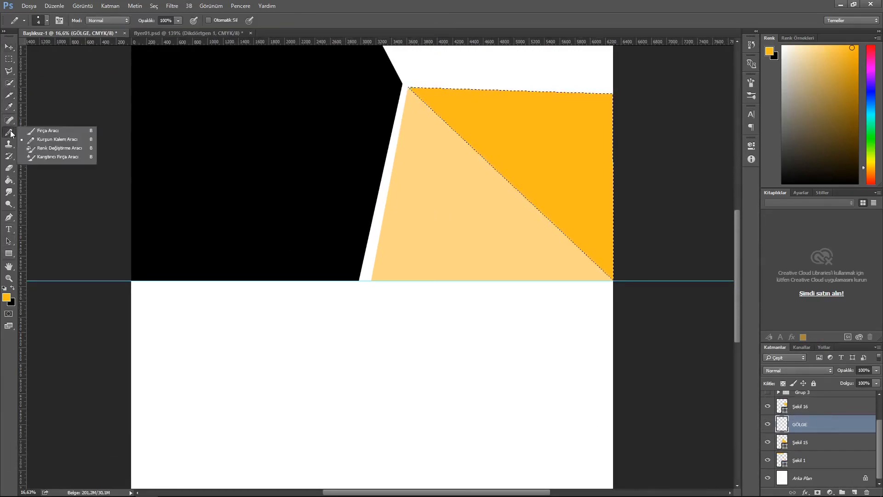
pyautogui.click(48, 130)
pyautogui.click(12, 288)
pyautogui.moveTo(243, 330); pyautogui.dragTo(257, 335)
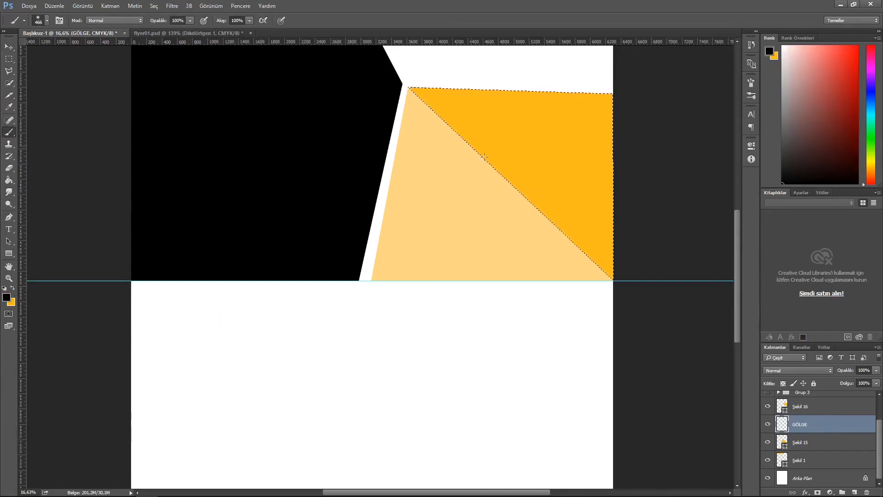
pyautogui.click(9, 47)
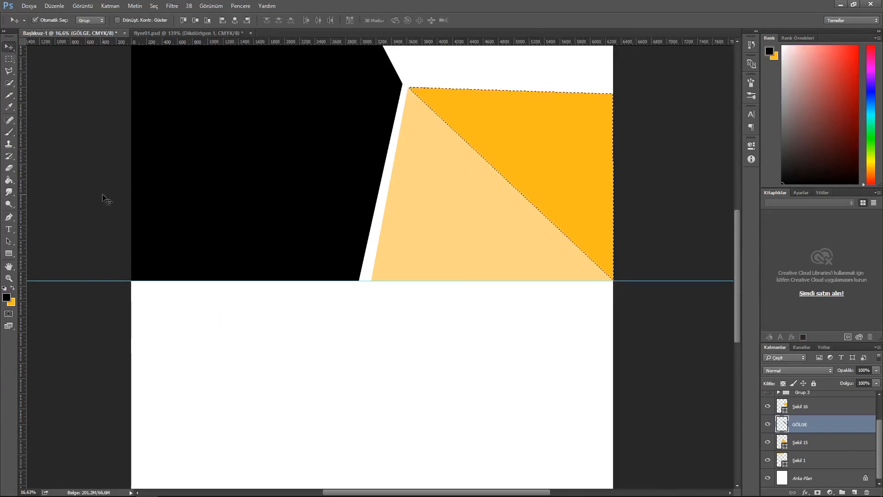
pyautogui.hotkey('ctrl', 'd')
pyautogui.hotkey('shift', 'Left')
pyautogui.hotkey('shift', 'Left')
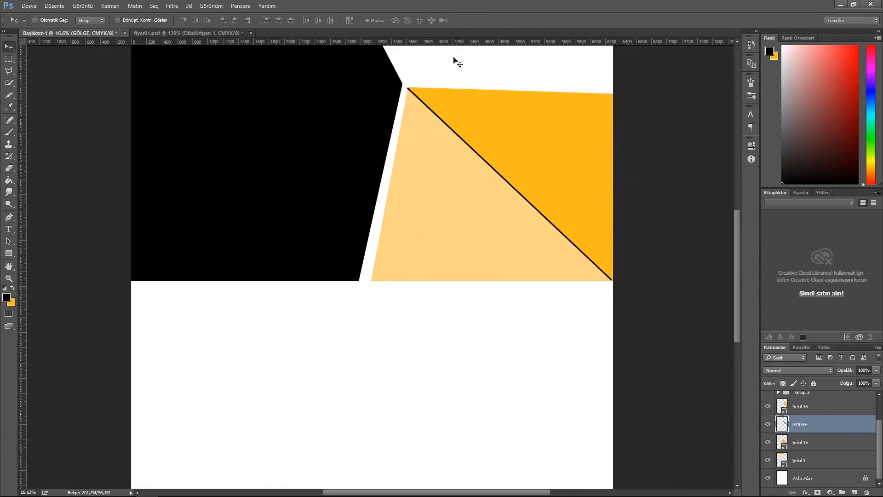
pyautogui.press('Right')
pyautogui.press('Up')
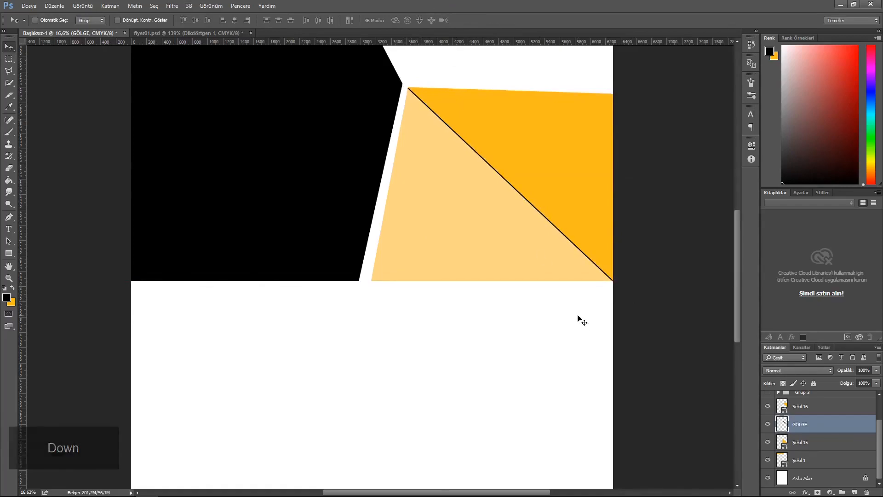
# - Give GÖLGE a dark brown Color Overlay layer style
pyautogui.doubleClick(841, 427)
pyautogui.click(508, 350)
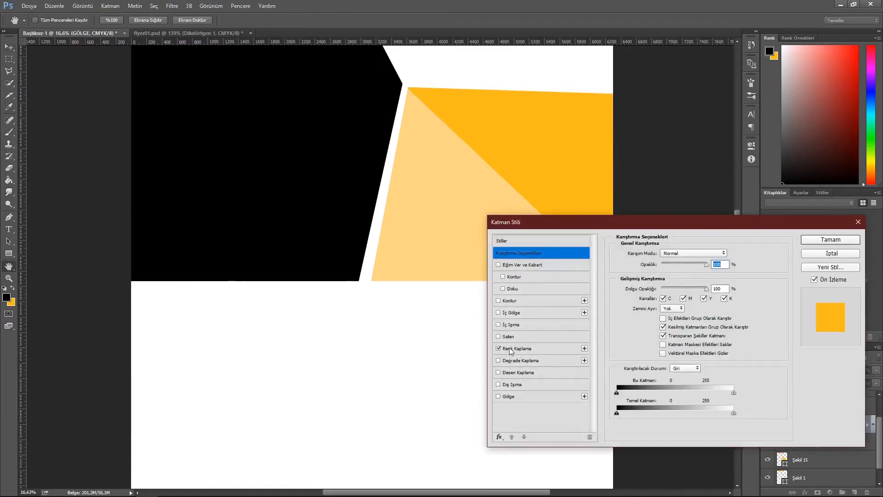
pyautogui.click(739, 253)
pyautogui.moveTo(711, 313); pyautogui.dragTo(715, 308)
pyautogui.click(818, 243)
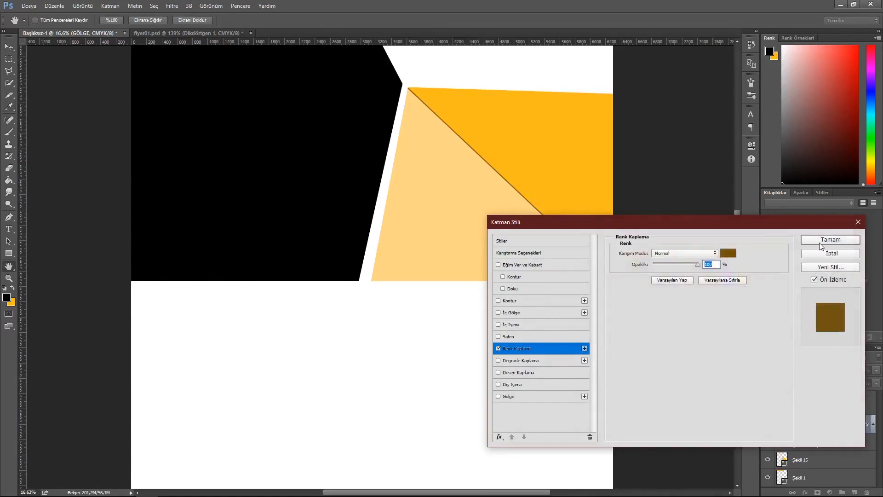
pyautogui.click(821, 244)
# - Apply a Gaussian Blur with radius 44.2 to the shadow
pyautogui.click(172, 5)
pyautogui.moveTo(258, 107)
pyautogui.click(325, 133)
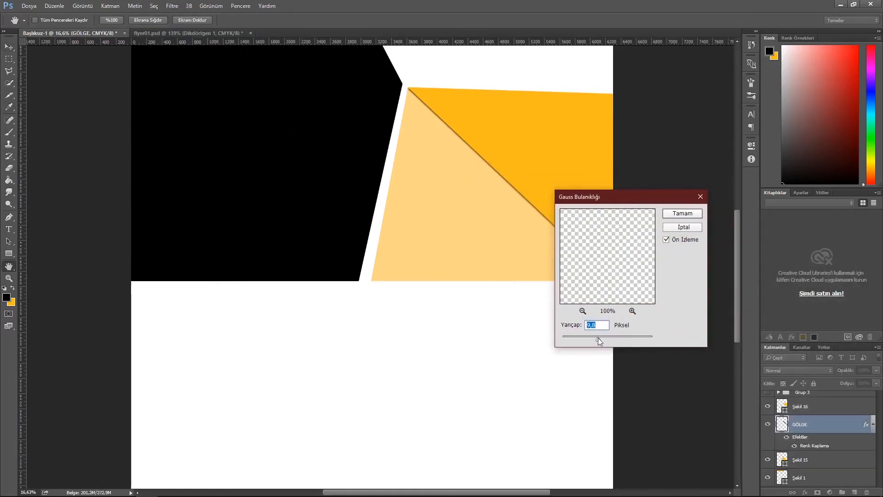
pyautogui.moveTo(598, 338); pyautogui.dragTo(609, 337)
pyautogui.click(682, 213)
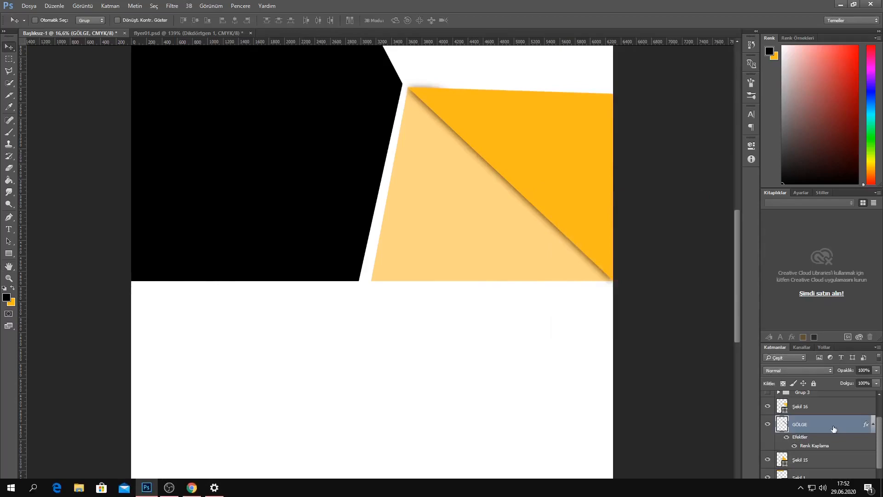
# - Set GÖLGE to 59% opacity and erase the shadow near the triangle tip
pyautogui.click(876, 370)
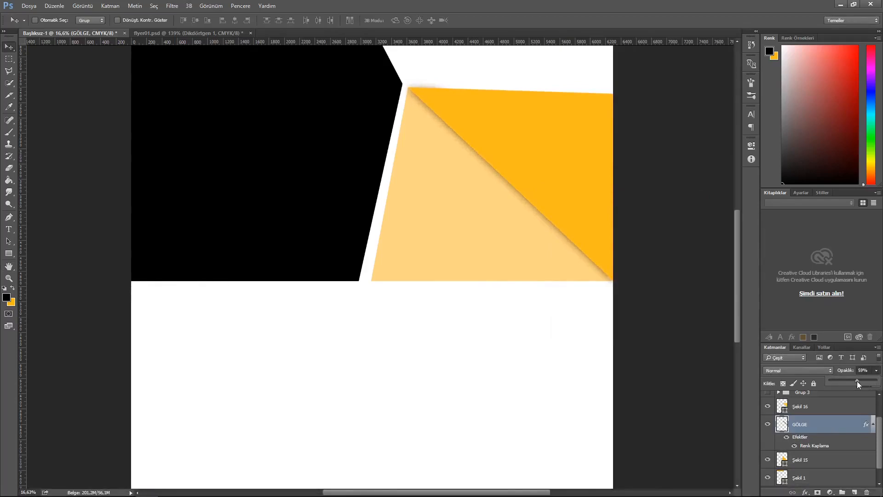
pyautogui.press('Return')
pyautogui.press('e')
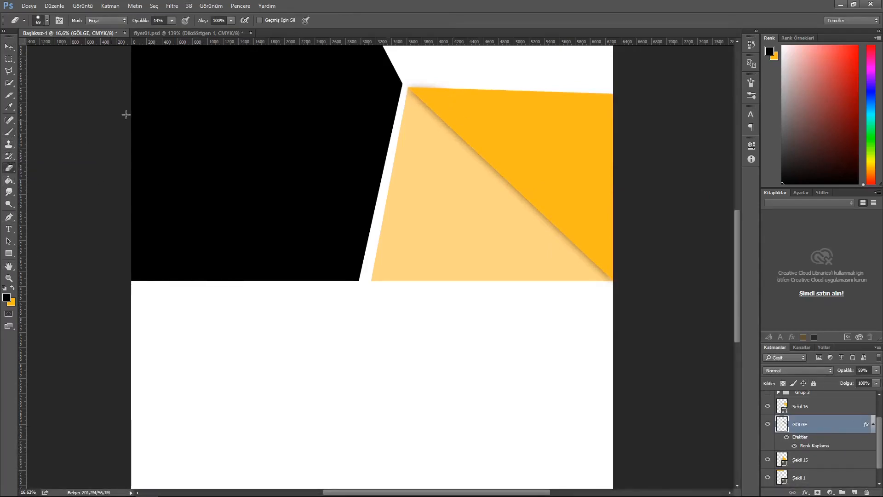
pyautogui.moveTo(475, 344); pyautogui.dragTo(479, 346)
pyautogui.moveTo(411, 85); pyautogui.dragTo(434, 86)
pyautogui.moveTo(172, 21); pyautogui.dragTo(267, 33)
# - Draw a small black circle on the gap between the black and orange panels
pyautogui.scroll(-2, 412, 339)
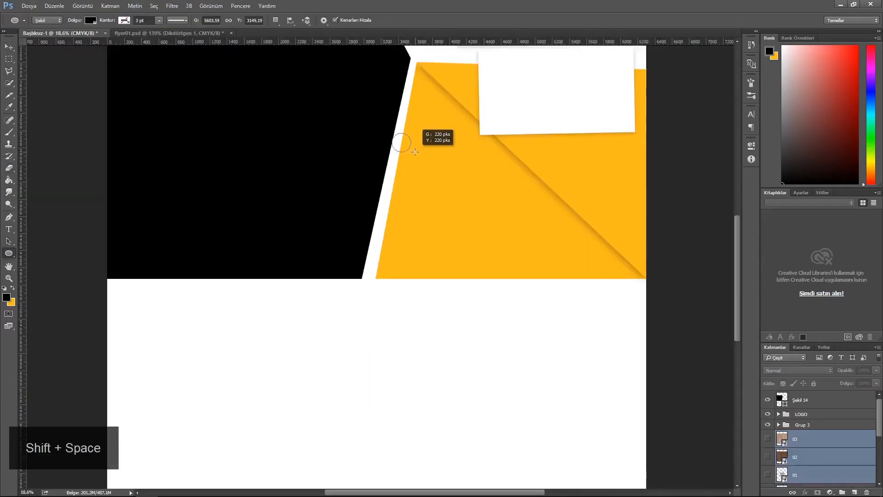
pyautogui.moveTo(412, 147)
pyautogui.mouseDown()
pyautogui.moveTo(411, 136)
pyautogui.moveTo(410, 149)
pyautogui.mouseUp()
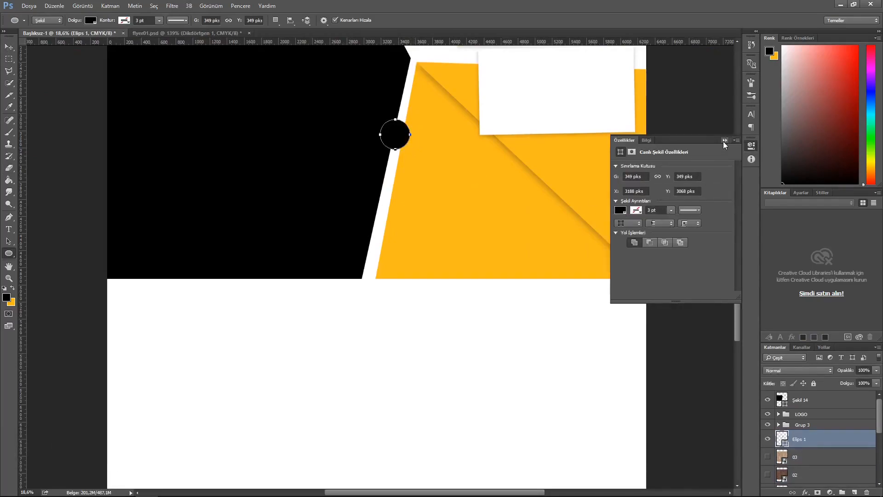
pyautogui.click(724, 140)
pyautogui.press('v')
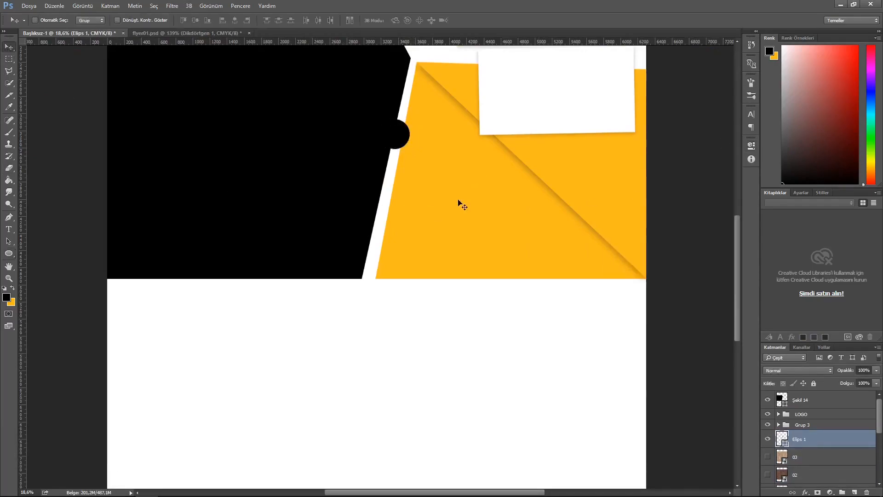
# - Give the circle a 2 px white stroke and bring its layer to the top
pyautogui.doubleClick(834, 441)
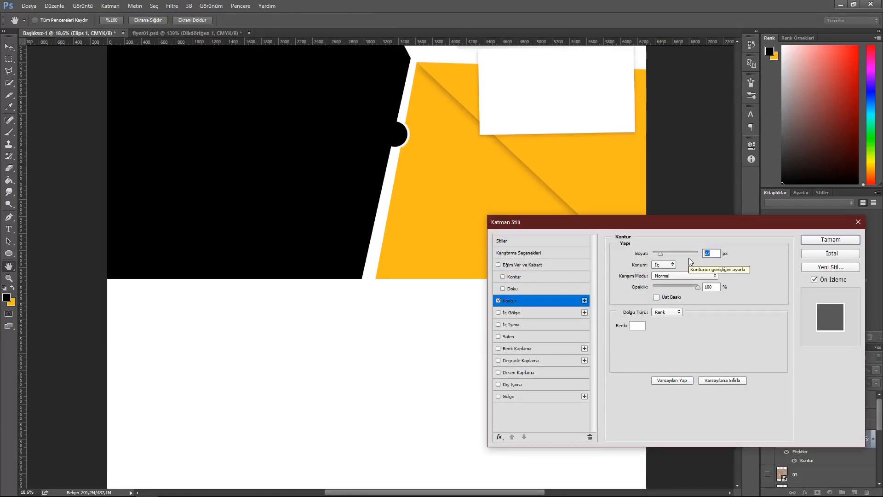
pyautogui.write('2')
pyautogui.press('Return')
pyautogui.scroll(1, 460, 195)
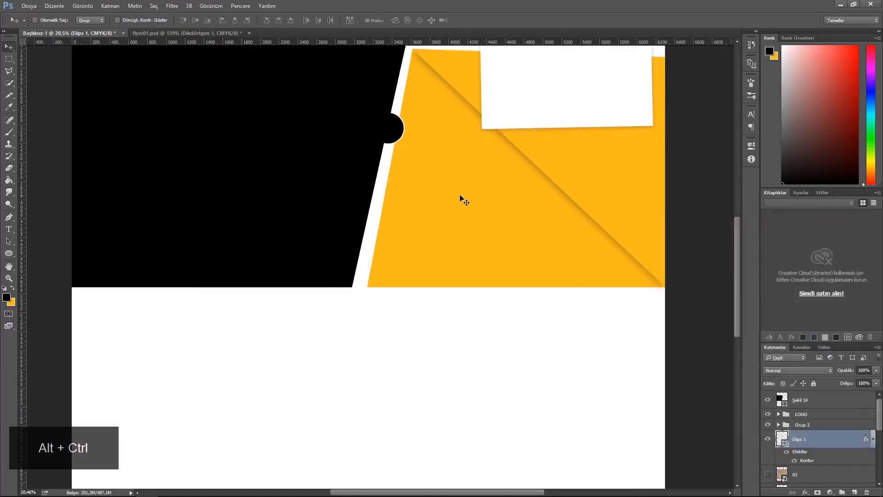
pyautogui.hotkey('ctrl', ']')
pyautogui.hotkey('ctrl', ']')
pyautogui.hotkey('ctrl', ']')
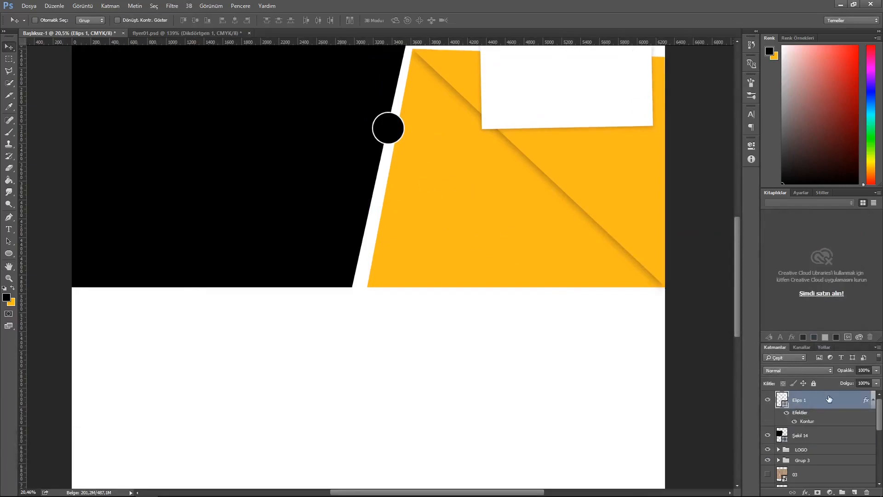
pyautogui.moveTo(9, 252); pyautogui.dragTo(41, 253)
# - Draw a black bar extending right from the circle, keeping the circle in front
pyautogui.press('space')
pyautogui.moveTo(426, 136)
pyautogui.mouseDown()
pyautogui.moveTo(409, 130)
pyautogui.moveTo(460, 144)
pyautogui.mouseUp()
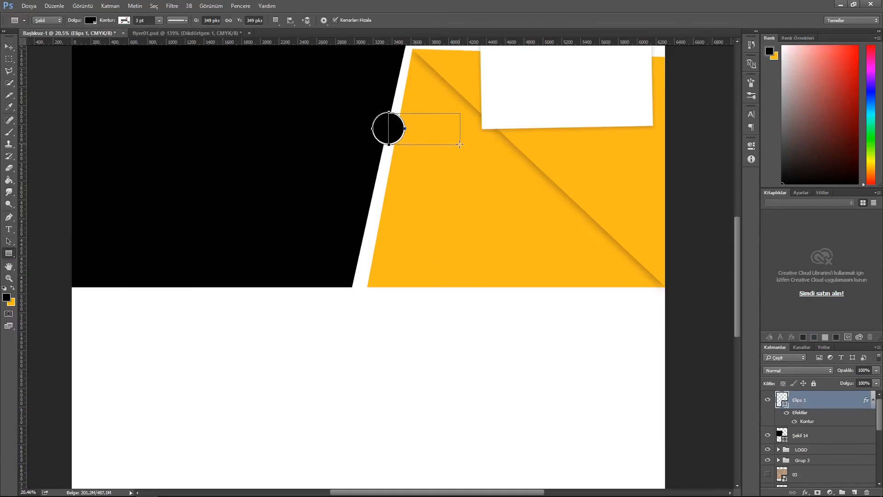
pyautogui.moveTo(841, 430); pyautogui.dragTo(827, 394)
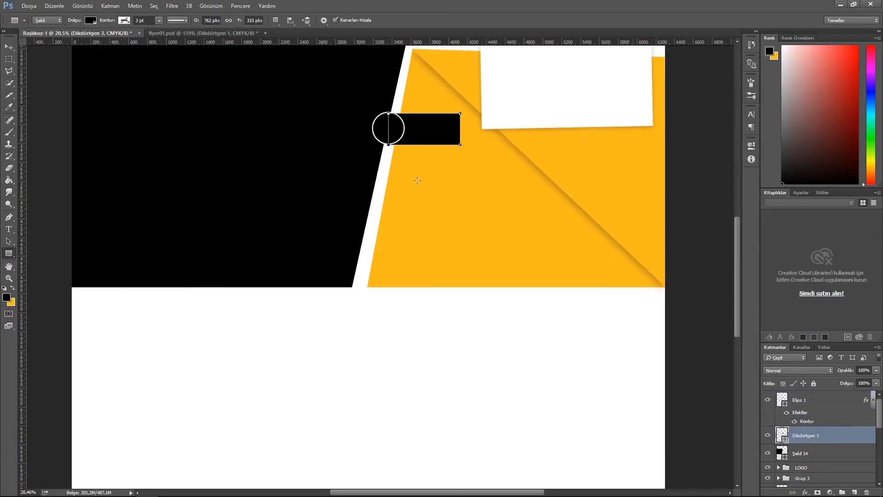
pyautogui.press('v')
pyautogui.press('Up')
pyautogui.press('Up')
pyautogui.press('Up')
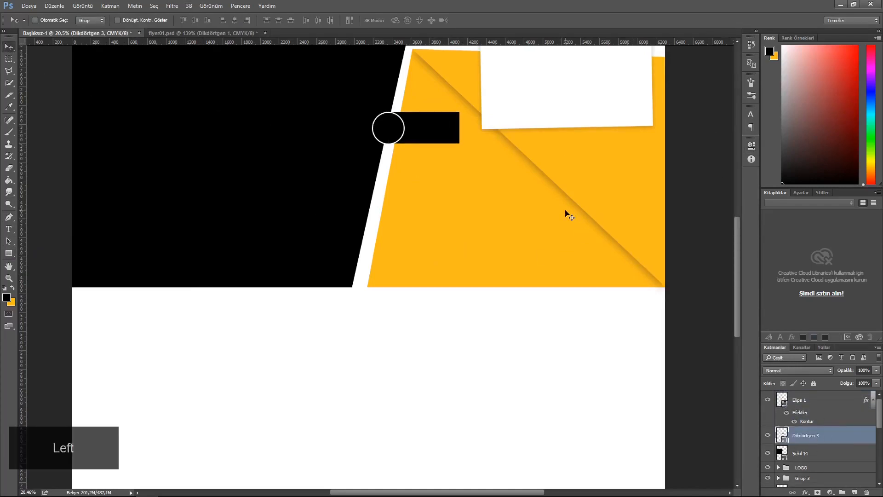
pyautogui.press('Right')
pyautogui.press('Right')
pyautogui.press('Left')
# - Set the Eraser to 4% opacity, 15% flow and a 409 px brush size
pyautogui.press('e')
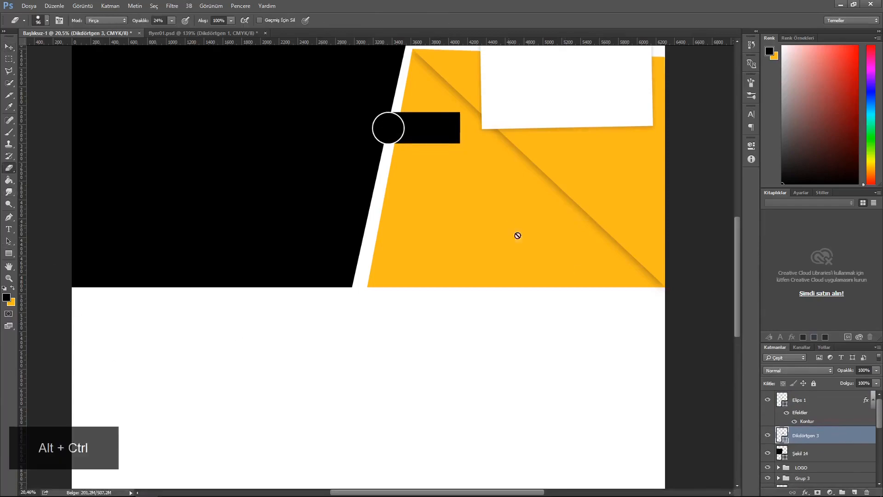
pyautogui.click(876, 370)
pyautogui.moveTo(876, 380); pyautogui.dragTo(846, 380)
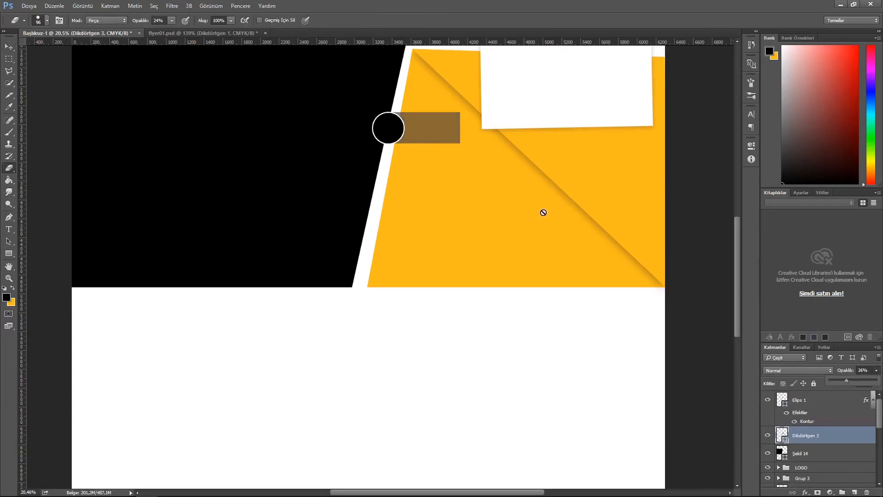
pyautogui.click(471, 133)
pyautogui.press('Return')
pyautogui.hotkey('ctrl', 'alt', 'z')
pyautogui.hotkey('ctrl', 'alt', 'z')
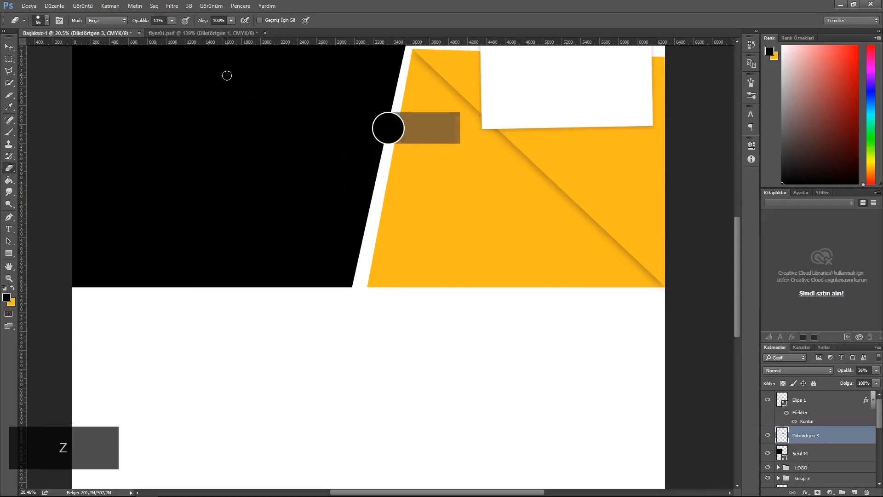
pyautogui.hotkey('ctrl', 'alt', 'z')
pyautogui.click(171, 21)
pyautogui.moveTo(171, 31); pyautogui.dragTo(169, 31)
pyautogui.click(230, 21)
pyautogui.moveTo(231, 31); pyautogui.dragTo(193, 30)
pyautogui.moveTo(432, 186); pyautogui.dragTo(446, 186)
# - Lower the bar's layer opacity to 26% and rasterize it
pyautogui.click(875, 370)
pyautogui.moveTo(875, 379); pyautogui.dragTo(841, 380)
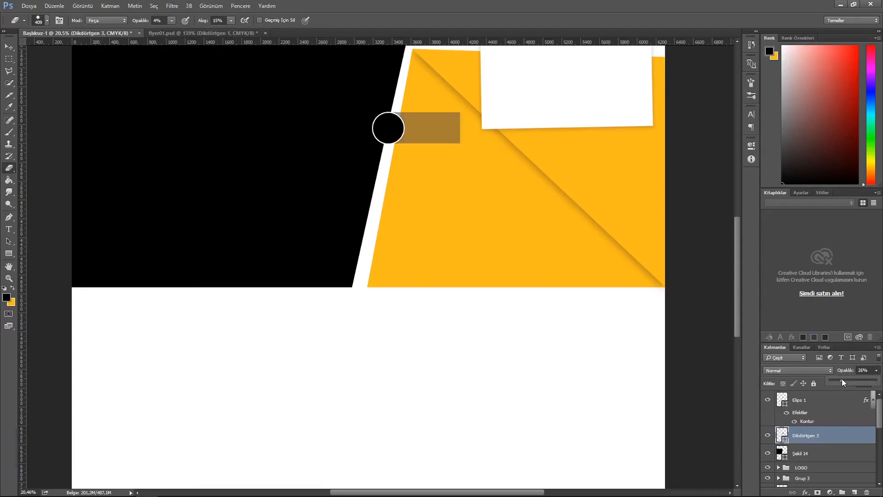
pyautogui.click(464, 132)
pyautogui.click(398, 183)
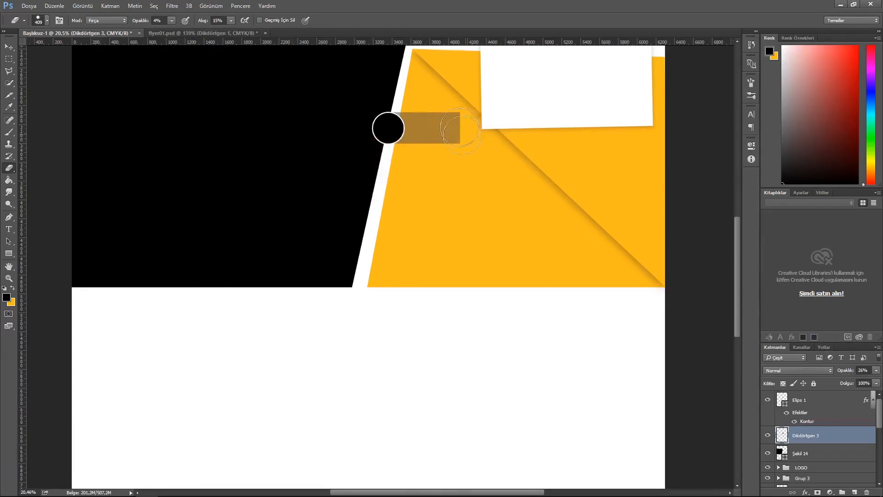
# - Softly erase the bar's right end so it fades out gradually
pyautogui.moveTo(474, 149)
pyautogui.mouseDown()
pyautogui.moveTo(463, 123)
pyautogui.moveTo(500, 126)
pyautogui.moveTo(438, 122)
pyautogui.mouseUp()
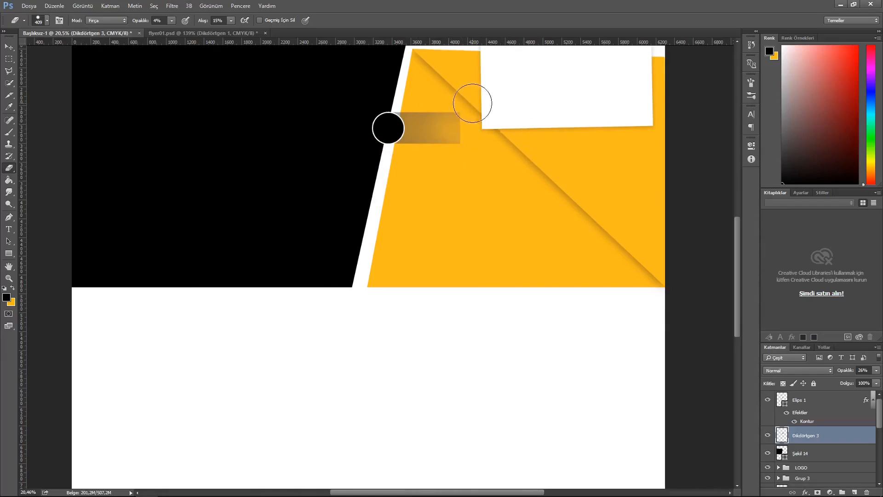
pyautogui.moveTo(194, 32); pyautogui.dragTo(200, 32)
pyautogui.click(466, 131)
pyautogui.moveTo(479, 157); pyautogui.dragTo(401, 136)
pyautogui.hotkey('ctrl', 'alt', 'z')
pyautogui.hotkey('ctrl', 'alt', 'z')
pyautogui.hotkey('ctrl', 'alt', 'z')
pyautogui.moveTo(172, 21); pyautogui.dragTo(152, 31)
pyautogui.click(462, 103)
pyautogui.moveTo(459, 122); pyautogui.dragTo(427, 133)
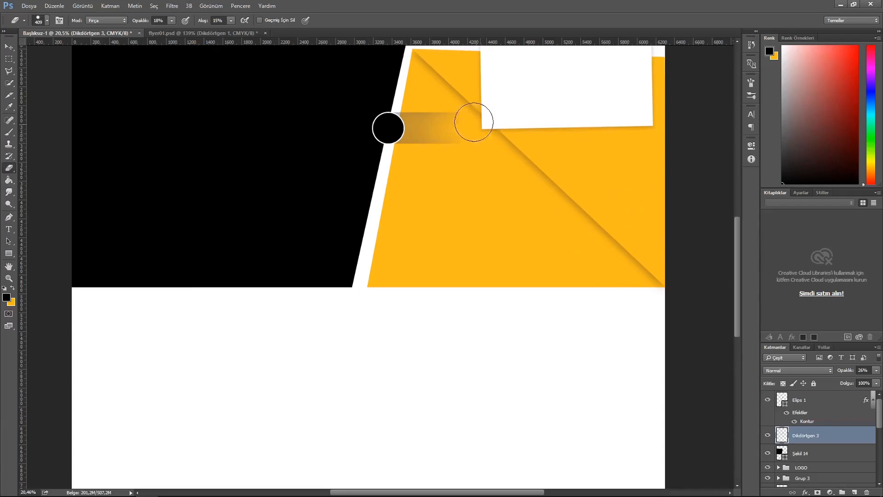
# - Type the two-line label 'Steplik Gold Çam / Laminat Parke' in Arial Regular
pyautogui.press('v')
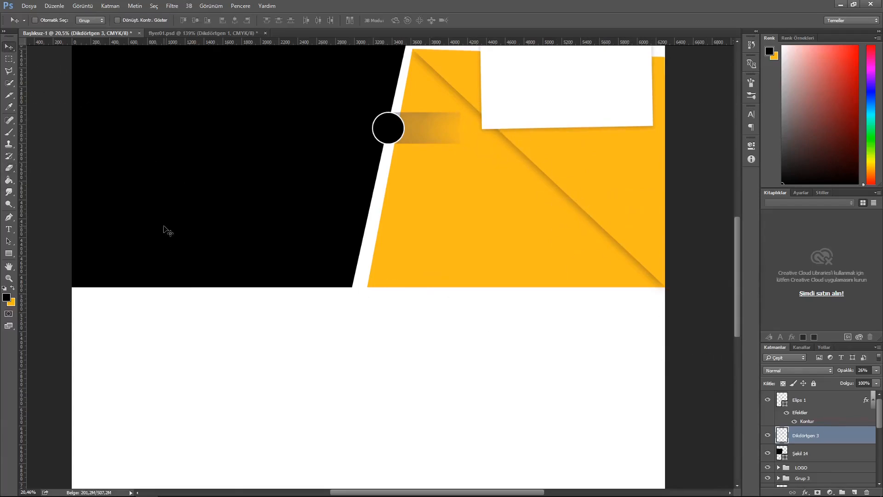
pyautogui.click(9, 229)
pyautogui.click(114, 21)
pyautogui.moveTo(198, 223); pyautogui.dragTo(198, 54)
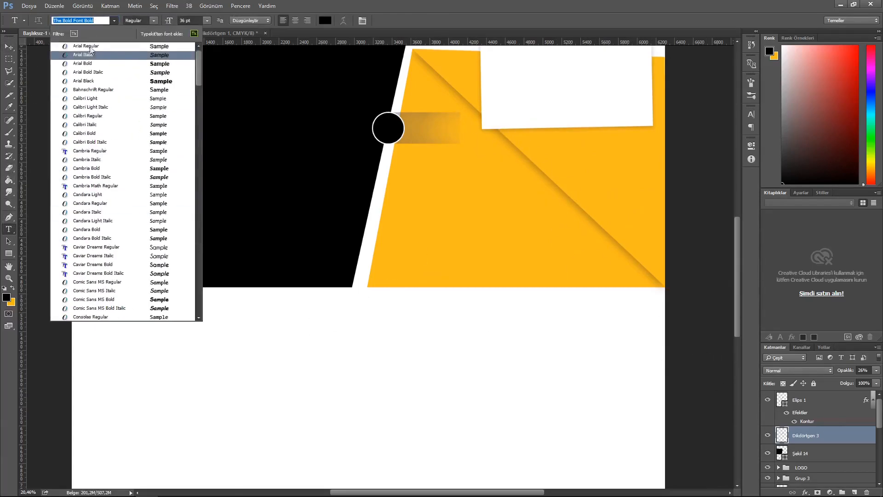
pyautogui.click(86, 45)
pyautogui.click(454, 172)
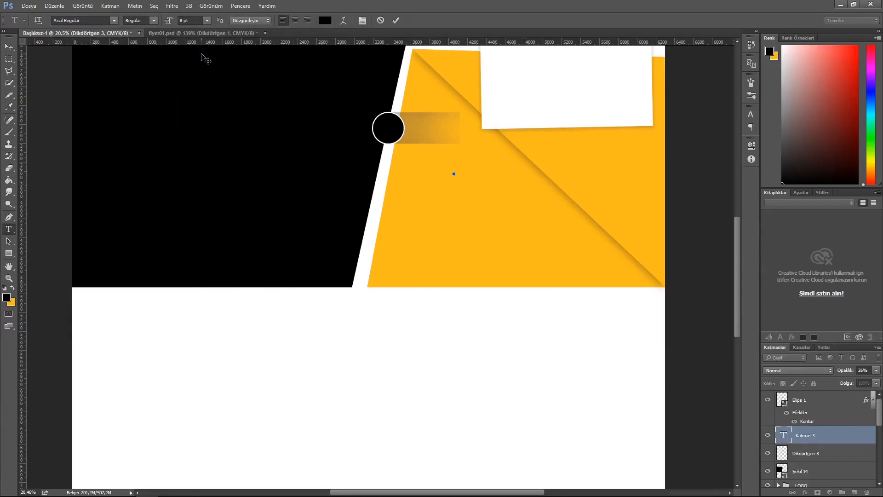
pyautogui.write('Steplik Gold Cam Lam')
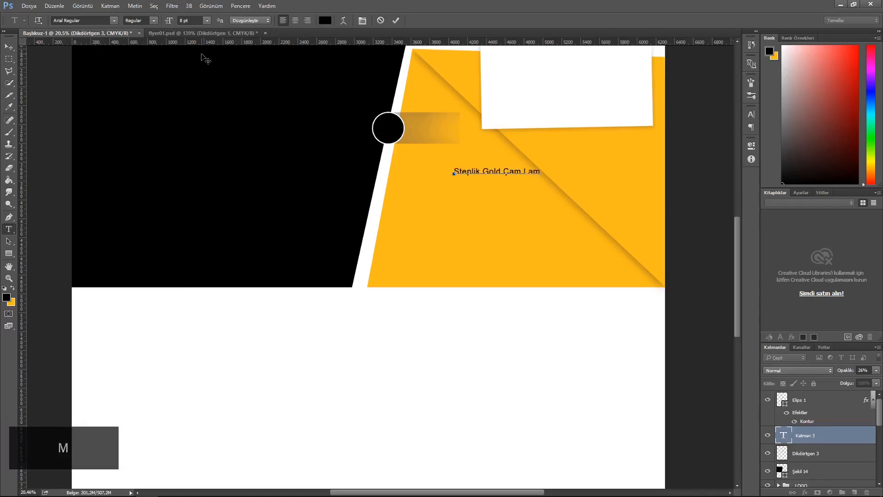
pyautogui.write('inat Parke')
pyautogui.press('Return')
# - Tighten the leading between the two lines and colour the text white
pyautogui.moveTo(516, 210); pyautogui.dragTo(410, 206)
pyautogui.click(363, 21)
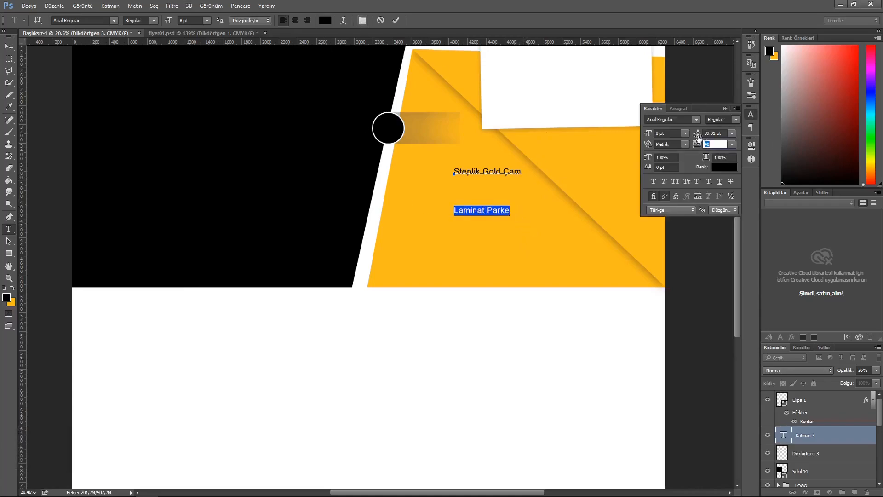
pyautogui.moveTo(698, 138); pyautogui.dragTo(684, 139)
pyautogui.click(724, 166)
pyautogui.moveTo(670, 262); pyautogui.dragTo(598, 247)
pyautogui.click(818, 243)
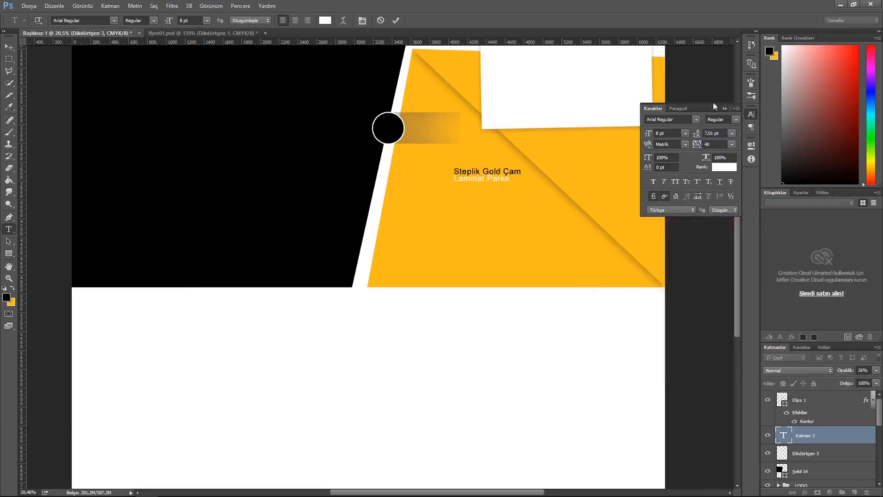
pyautogui.click(724, 108)
# - Move the label beside the black circle and make the first line white too
pyautogui.click(11, 48)
pyautogui.moveTo(476, 177); pyautogui.dragTo(429, 132)
pyautogui.click(9, 229)
pyautogui.click(325, 21)
pyautogui.moveTo(633, 304); pyautogui.dragTo(598, 247)
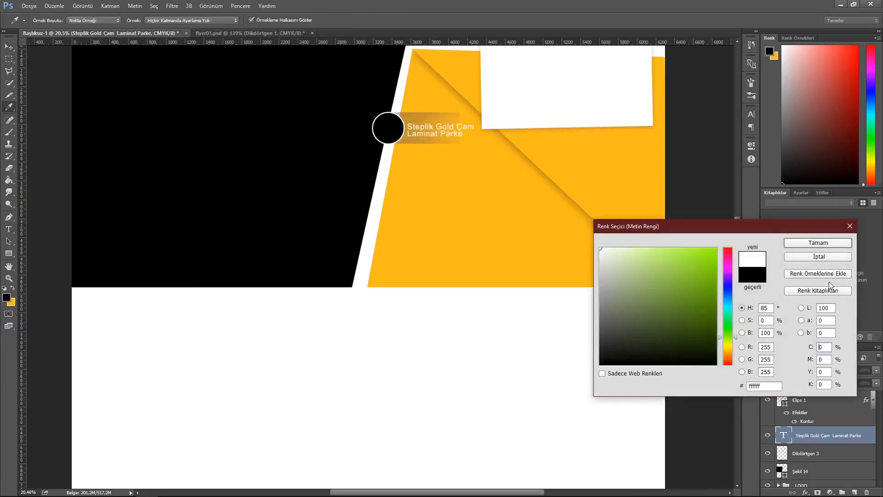
pyautogui.click(818, 242)
pyautogui.moveTo(463, 136); pyautogui.dragTo(407, 136)
pyautogui.click(751, 114)
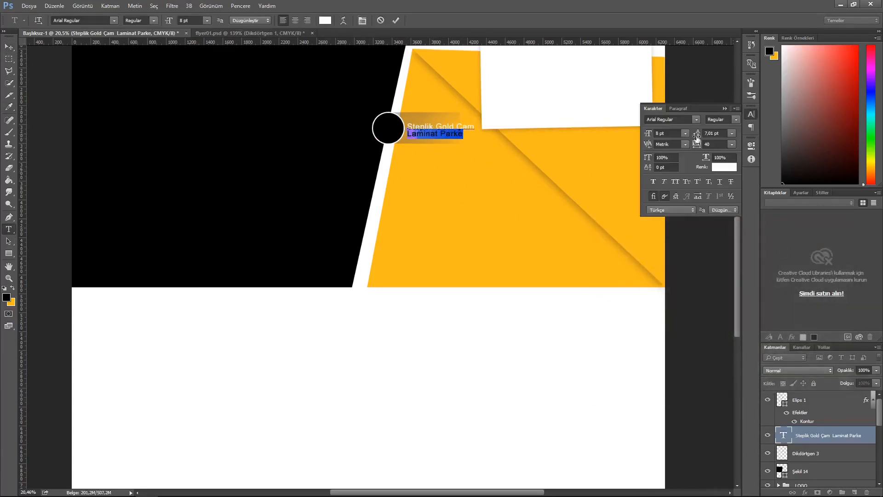
pyautogui.click(751, 114)
pyautogui.click(396, 20)
pyautogui.press('v')
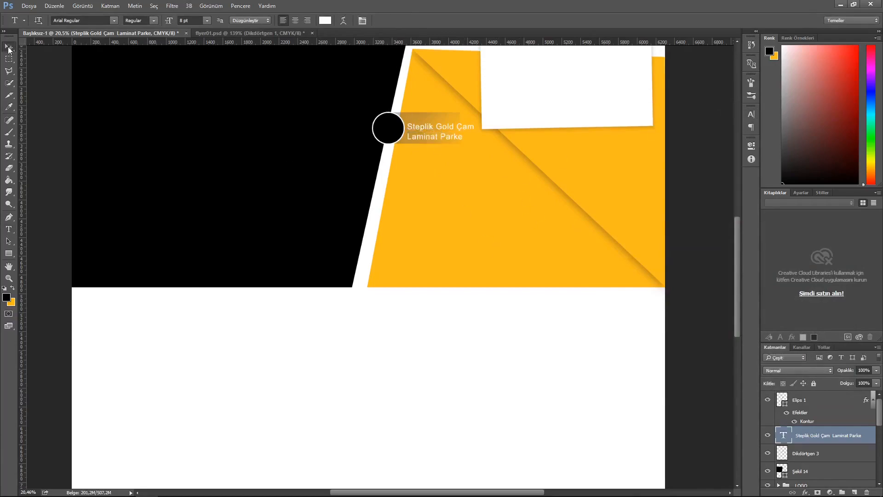
# - Widen the faded bar with Free Transform so it fits the label
pyautogui.click(829, 454)
pyautogui.hotkey('ctrl', 't')
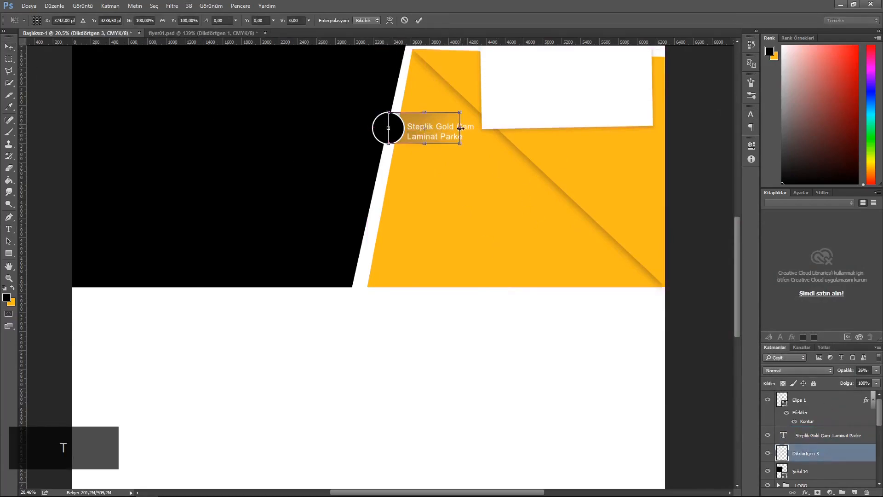
pyautogui.moveTo(460, 128); pyautogui.dragTo(478, 128)
pyautogui.click(418, 20)
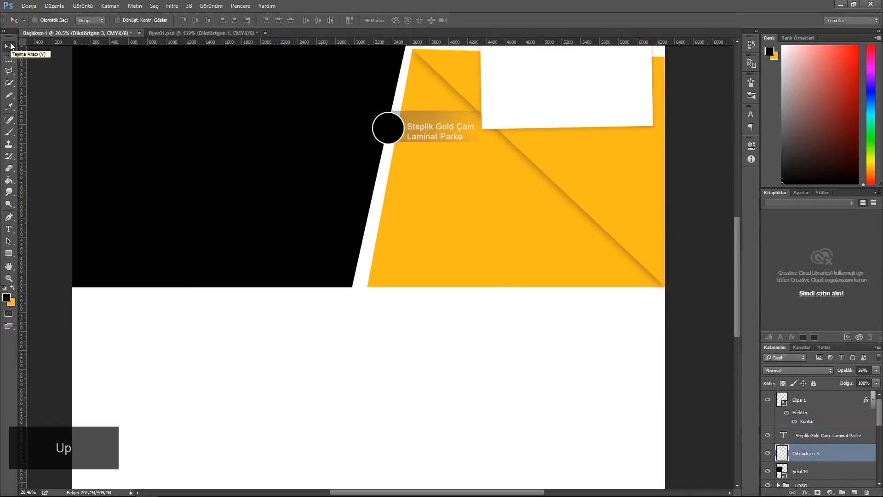
pyautogui.click(806, 437)
# - Duplicate the circle, label and bar set and move the copy below the original
pyautogui.press('Up')
pyautogui.press('Up')
pyautogui.press('Up')
pyautogui.press('Up')
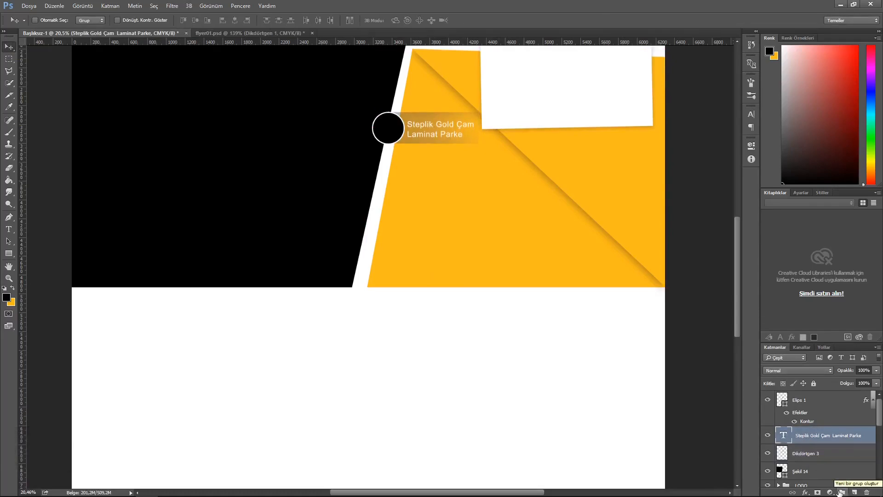
pyautogui.click(767, 453)
pyautogui.click(767, 453)
pyautogui.click(826, 403)
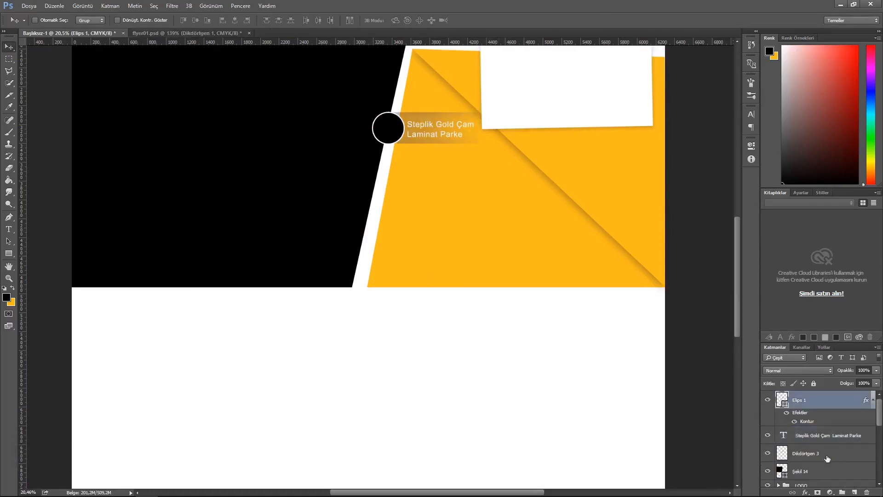
pyautogui.keyDown('shift'); pyautogui.click(827, 457); pyautogui.keyUp('shift')
pyautogui.hotkey('ctrl', 'j')
pyautogui.hotkey('shift', 'Down')
pyautogui.hotkey('shift', 'Down')
pyautogui.hotkey('shift', 'Down')
pyautogui.hotkey('shift', 'Down')
pyautogui.hotkey('shift', 'Down')
pyautogui.hotkey('shift', 'Down')
pyautogui.hotkey('shift', 'Down')
pyautogui.hotkey('shift', 'Down')
pyautogui.hotkey('shift', 'Down')
pyautogui.hotkey('shift', 'Down')
pyautogui.hotkey('shift', 'Down')
pyautogui.hotkey('shift', 'Down')
pyautogui.hotkey('shift', 'Down')
pyautogui.hotkey('shift', 'Down')
pyautogui.hotkey('shift', 'Down')
pyautogui.hotkey('shift', 'Down')
pyautogui.hotkey('shift', 'Down')
pyautogui.hotkey('shift', 'Down')
pyautogui.hotkey('shift', 'Left')
pyautogui.hotkey('shift', 'Left')
pyautogui.hotkey('shift', 'Left')
pyautogui.hotkey('shift', 'Left')
pyautogui.hotkey('shift', 'Left')
pyautogui.hotkey('shift', 'Left')
pyautogui.hotkey('shift', 'Left')
pyautogui.hotkey('shift', 'Left')
pyautogui.hotkey('shift', 'Left')
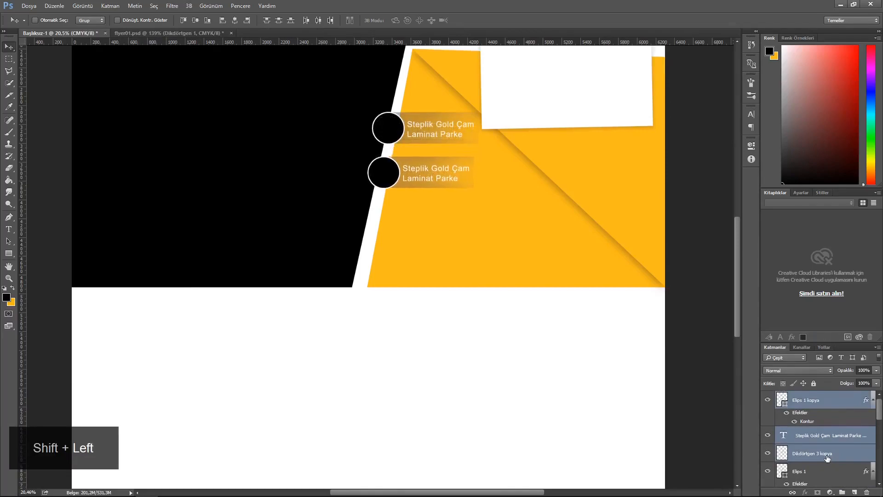
pyautogui.hotkey('shift', 'Down')
pyautogui.hotkey('shift', 'Down')
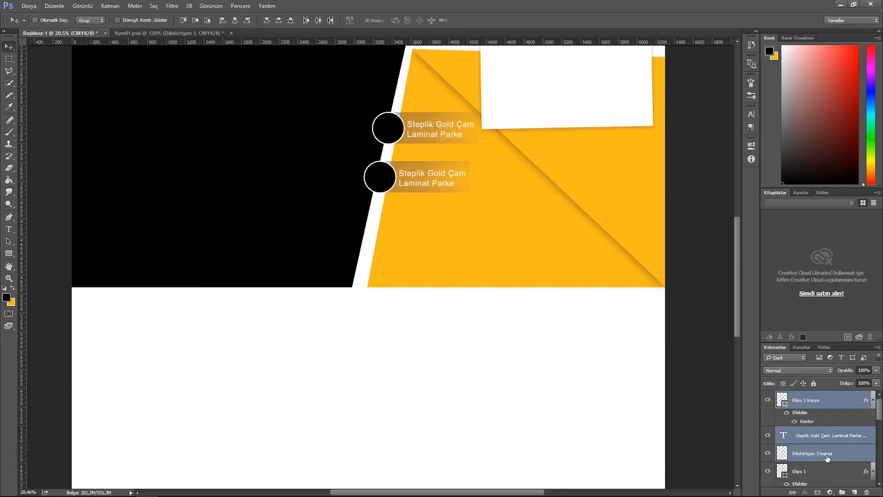
# - Add a third circle-label set below, then shift all three sets down together
pyautogui.hotkey('ctrl', 'j')
pyautogui.hotkey('shift', 'Down')
pyautogui.hotkey('shift', 'Down')
pyautogui.hotkey('shift', 'Down')
pyautogui.hotkey('shift', 'Down')
pyautogui.hotkey('shift', 'Down')
pyautogui.hotkey('shift', 'Down')
pyautogui.hotkey('shift', 'Down')
pyautogui.hotkey('shift', 'Down')
pyautogui.hotkey('shift', 'Down')
pyautogui.hotkey('shift', 'Down')
pyautogui.hotkey('shift', 'Down')
pyautogui.hotkey('shift', 'Down')
pyautogui.hotkey('shift', 'Down')
pyautogui.hotkey('shift', 'Down')
pyautogui.hotkey('shift', 'Down')
pyautogui.hotkey('shift', 'Down')
pyautogui.hotkey('shift', 'Left')
pyautogui.hotkey('shift', 'Left')
pyautogui.hotkey('shift', 'Left')
pyautogui.hotkey('shift', 'Left')
pyautogui.hotkey('shift', 'Left')
pyautogui.hotkey('shift', 'Left')
pyautogui.hotkey('shift', 'Down')
pyautogui.hotkey('shift', 'Down')
pyautogui.hotkey('shift', 'Down')
pyautogui.hotkey('shift', 'Down')
pyautogui.hotkey('shift', 'Down')
pyautogui.hotkey('shift', 'Down')
pyautogui.hotkey('shift', 'Down')
pyautogui.hotkey('shift', 'Down')
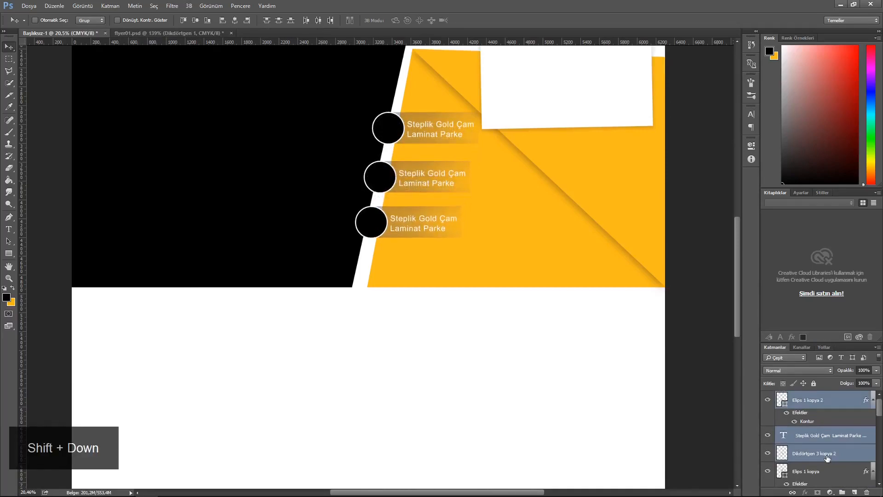
pyautogui.hotkey('shift', 'Left')
pyautogui.hotkey('shift', 'Left')
pyautogui.press('Up')
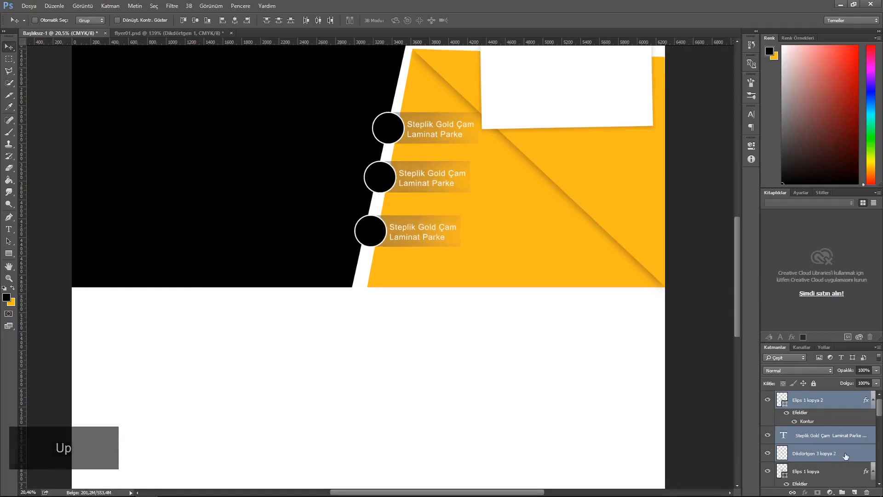
pyautogui.scroll(-3, 823, 441)
pyautogui.click(804, 457)
pyautogui.scroll(3, 828, 427)
pyautogui.keyDown('shift'); pyautogui.click(828, 402); pyautogui.keyUp('shift')
pyautogui.hotkey('shift', 'Down')
pyautogui.hotkey('shift', 'Down')
pyautogui.hotkey('shift', 'Down')
pyautogui.hotkey('shift', 'Down')
pyautogui.hotkey('shift', 'Down')
pyautogui.hotkey('shift', 'Down')
pyautogui.hotkey('shift', 'Down')
pyautogui.hotkey('shift', 'Down')
pyautogui.hotkey('shift', 'Down')
pyautogui.hotkey('shift', 'Down')
pyautogui.hotkey('shift', 'Down')
pyautogui.hotkey('shift', 'Down')
pyautogui.hotkey('shift', 'Down')
pyautogui.hotkey('shift', 'Down')
pyautogui.hotkey('shift', 'Down')
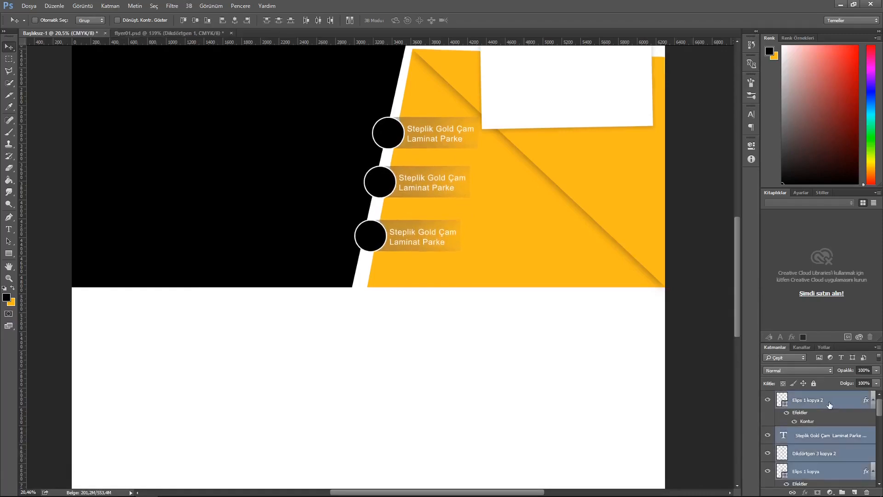
# - Retype the second label as 'Flora Meşe Laminat' with 'Parke' on a second line
pyautogui.click(8, 229)
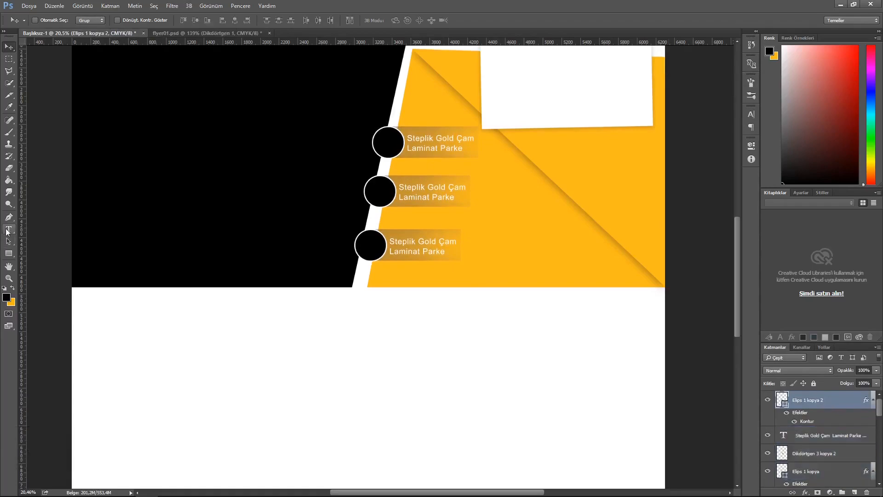
pyautogui.click(456, 198)
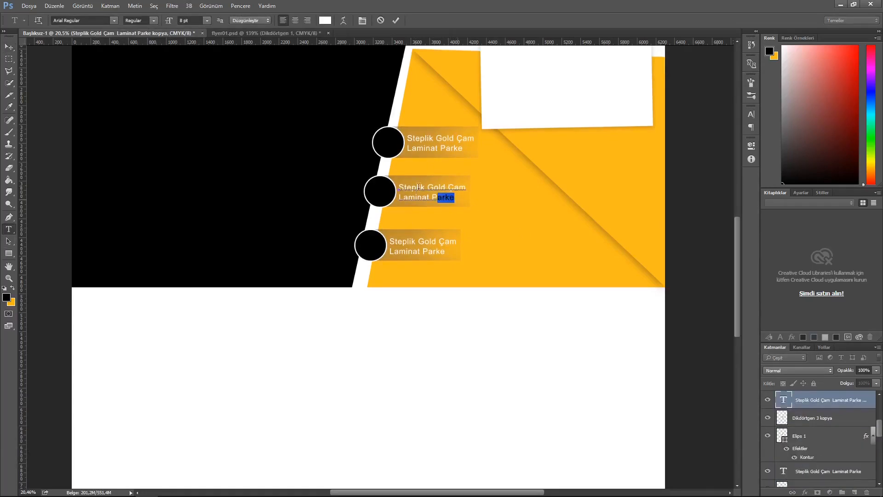
pyautogui.moveTo(418, 186); pyautogui.dragTo(380, 167)
pyautogui.press('BackSpace')
pyautogui.write('Flora Meşe Lami')
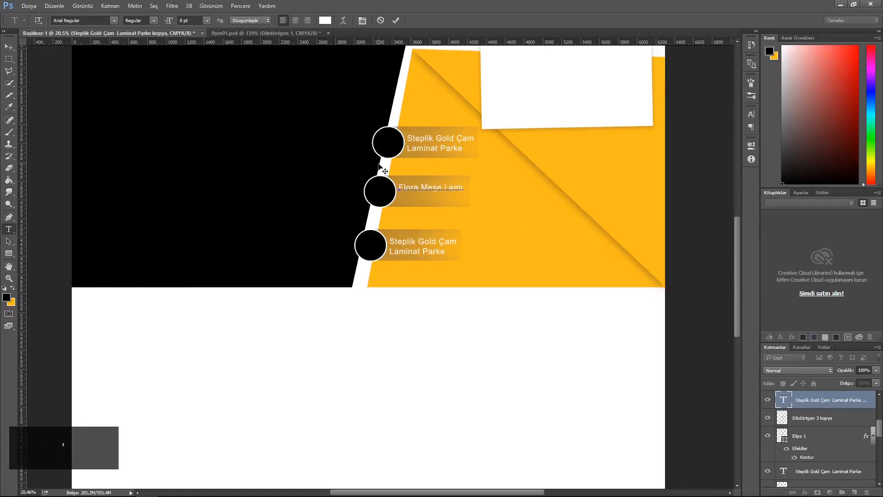
pyautogui.write('nat')
pyautogui.press('Left')
pyautogui.press('Left')
pyautogui.press('Left')
pyautogui.press('Left')
pyautogui.press('Left')
pyautogui.press('Left')
pyautogui.press('Left')
pyautogui.press('Return')
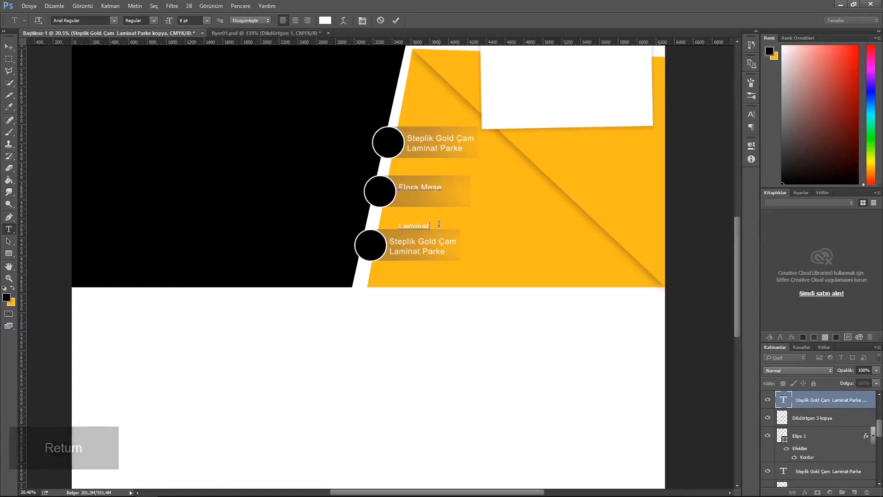
pyautogui.write('Parke')
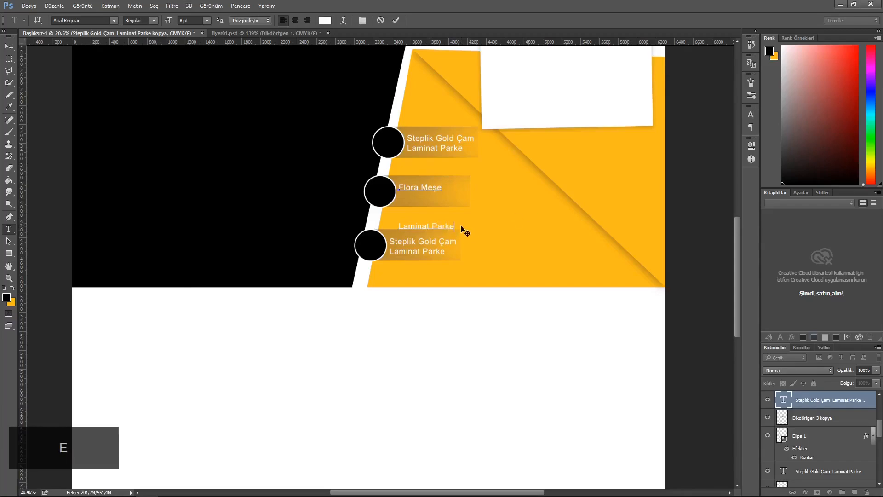
pyautogui.moveTo(461, 225); pyautogui.dragTo(392, 226)
pyautogui.hotkey('ctrl', 'z')
# - Reduce the label's leading to about 8 pt and nudge the Flora Meşe label into alignment
pyautogui.click(362, 21)
pyautogui.moveTo(698, 137); pyautogui.dragTo(685, 138)
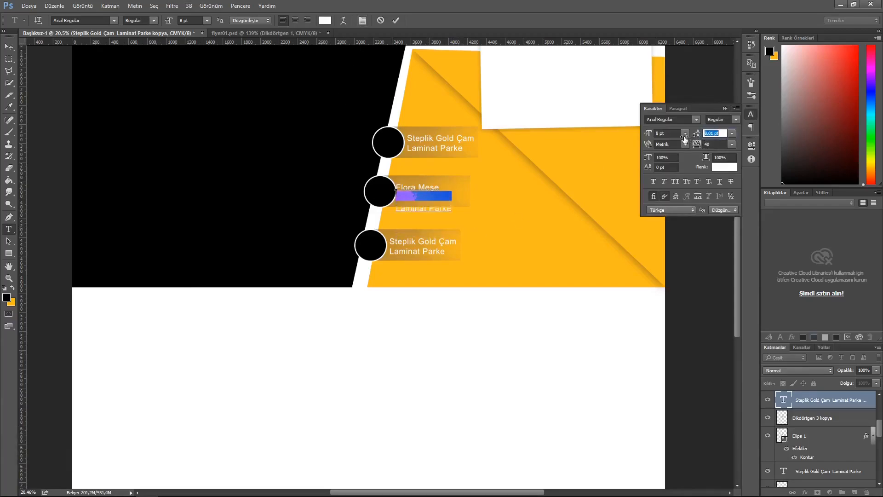
pyautogui.click(9, 47)
pyautogui.hotkey('shift', 'Right')
pyautogui.hotkey('shift', 'Right')
pyautogui.hotkey('shift', 'Right')
pyautogui.hotkey('shift', 'Right')
pyautogui.hotkey('shift', 'Right')
pyautogui.hotkey('shift', 'Right')
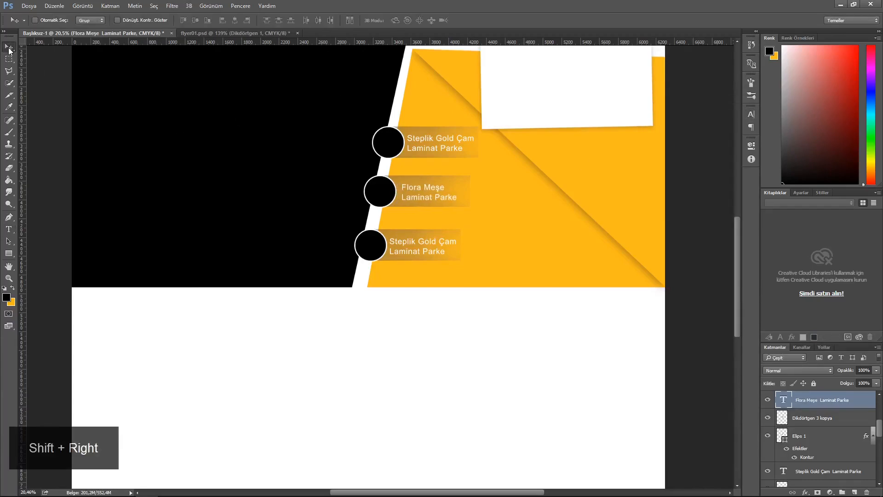
pyautogui.press('Right')
pyautogui.press('Left')
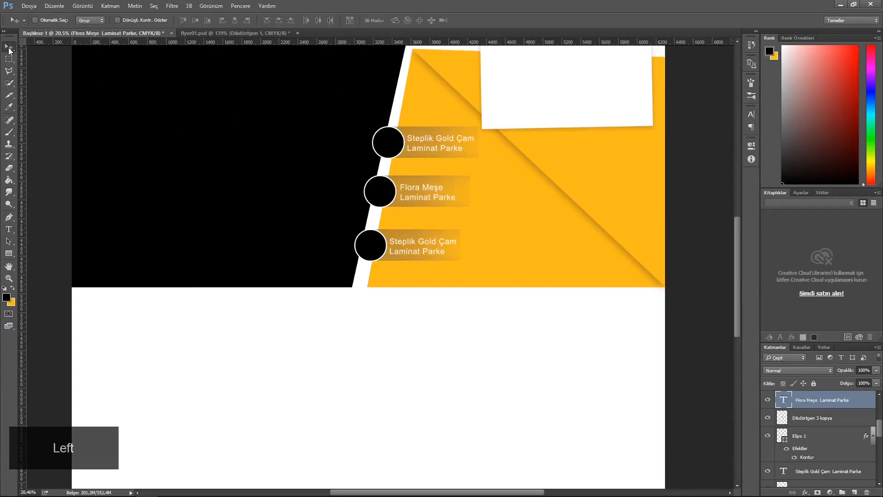
# - Replace the third label's first line with 'Steplik Bozkır'
pyautogui.click(9, 229)
pyautogui.moveTo(448, 252); pyautogui.dragTo(379, 243)
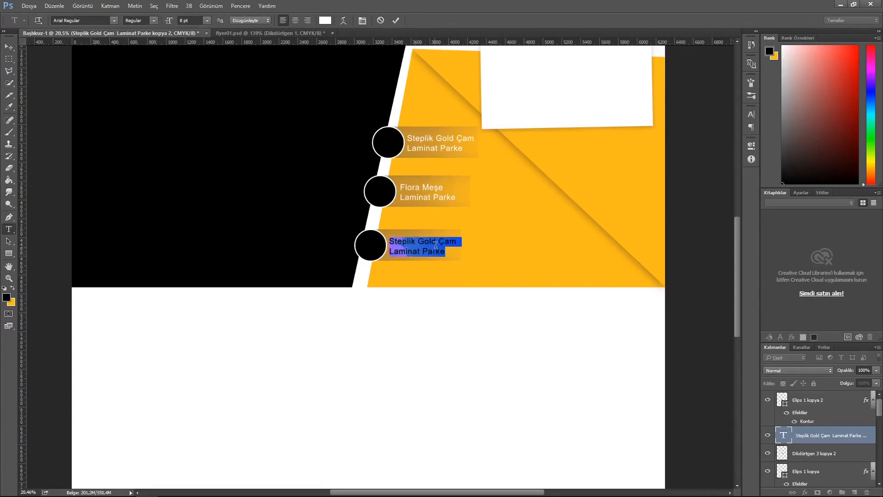
pyautogui.moveTo(457, 241); pyautogui.dragTo(376, 239)
pyautogui.press('BackSpace')
pyautogui.write('Steplik ')
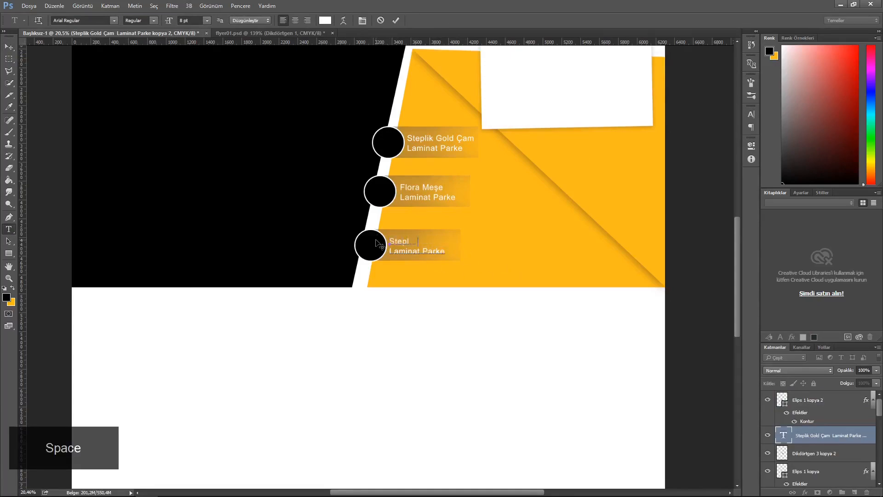
pyautogui.write('Bozkır')
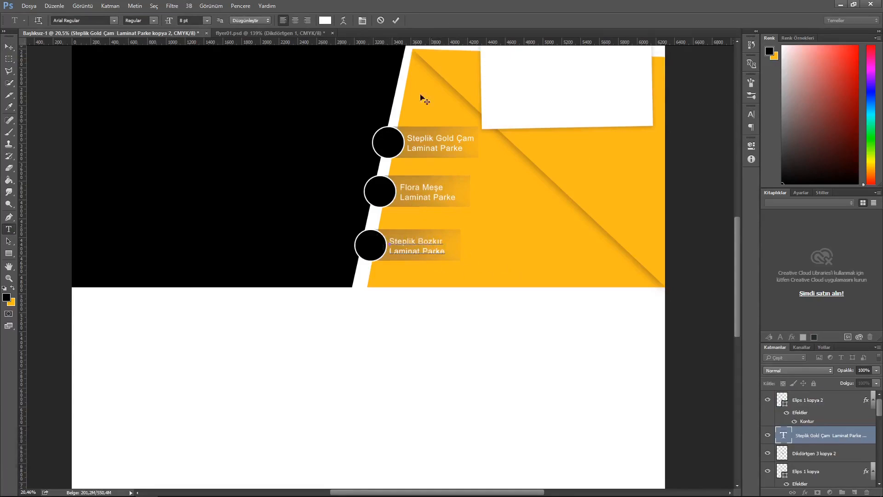
pyautogui.click(395, 20)
pyautogui.scroll(-5, 819, 437)
# - Move wood texture layers 01–03 up the stack, placing 01 directly above Elips 1
pyautogui.click(819, 441)
pyautogui.keyDown('shift'); pyautogui.click(820, 405); pyautogui.keyUp('shift')
pyautogui.moveTo(820, 406)
pyautogui.mouseDown()
pyautogui.moveTo(825, 379)
pyautogui.moveTo(829, 428)
pyautogui.moveTo(829, 396)
pyautogui.mouseUp()
pyautogui.click(823, 399)
pyautogui.click(768, 436)
pyautogui.click(829, 438)
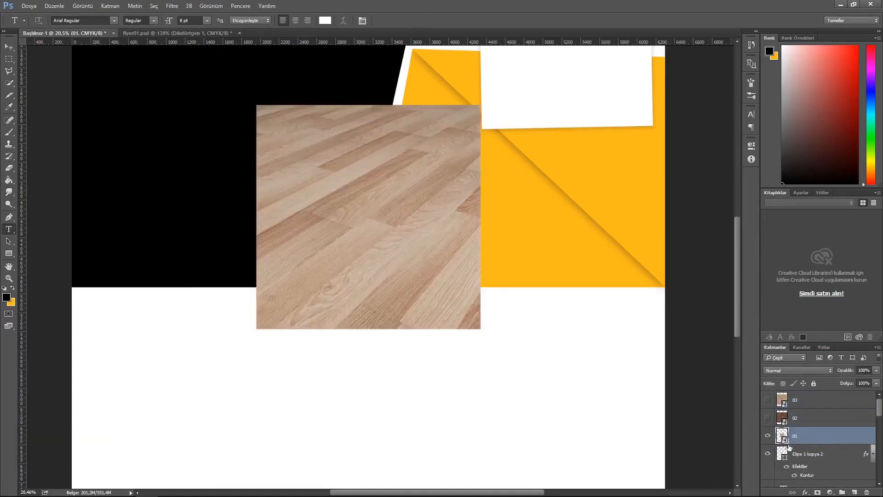
pyautogui.click(767, 436)
pyautogui.scroll(-5, 833, 432)
pyautogui.scroll(1, 772, 441)
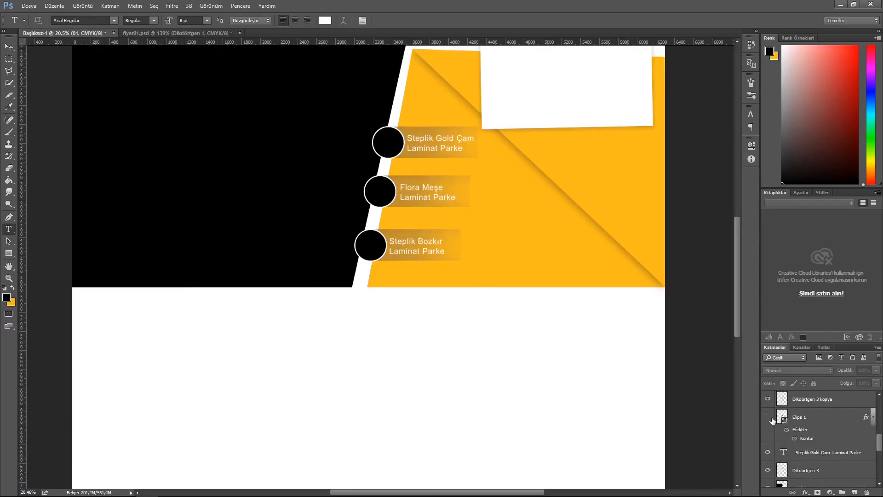
pyautogui.scroll(4, 812, 422)
pyautogui.moveTo(812, 399); pyautogui.dragTo(837, 391)
pyautogui.click(767, 401)
# - Clip wood texture 01 to the first circle and scale it down onto it
pyautogui.rightClick(818, 402)
pyautogui.click(739, 274)
pyautogui.hotkey('ctrl', 't')
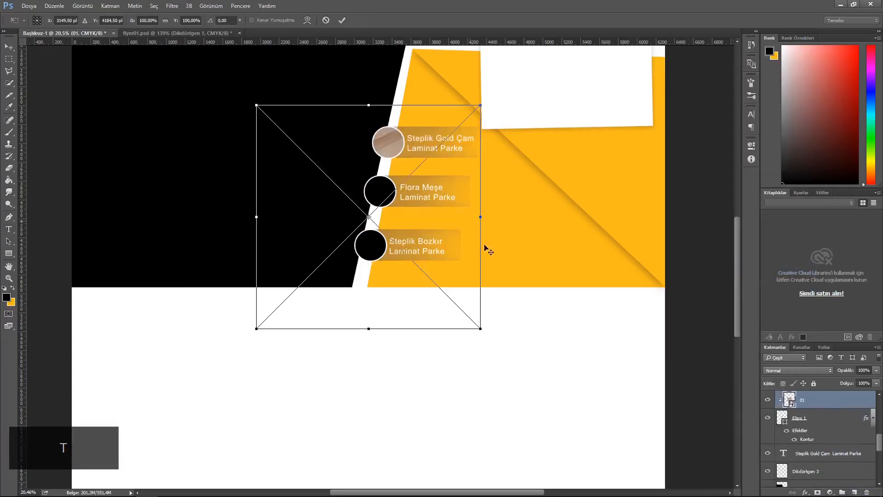
pyautogui.moveTo(475, 239); pyautogui.dragTo(477, 172)
pyautogui.moveTo(480, 263); pyautogui.dragTo(421, 203)
pyautogui.moveTo(419, 187); pyautogui.dragTo(409, 163)
pyautogui.press('Return')
# - Place texture 02 above Elips 1 kopya, clip it and shrink it onto the middle circle
pyautogui.scroll(5, 851, 422)
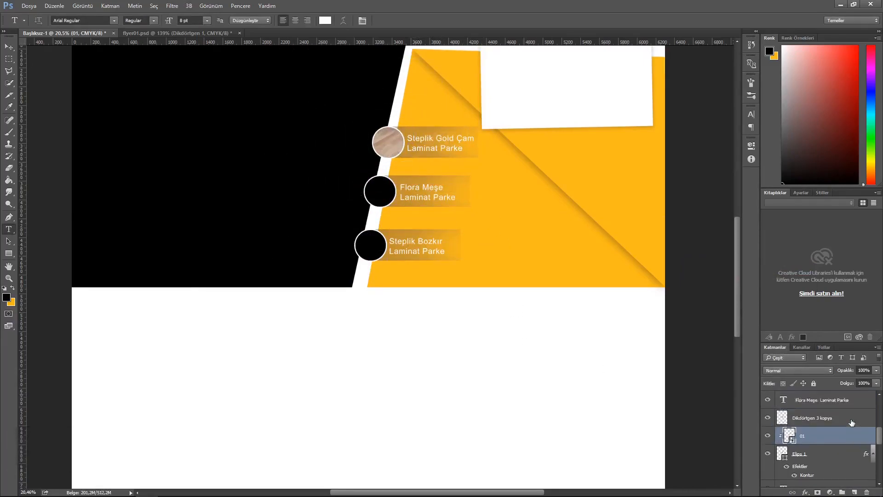
pyautogui.scroll(5, 812, 427)
pyautogui.click(767, 418)
pyautogui.click(778, 424)
pyautogui.moveTo(812, 419); pyautogui.dragTo(829, 400)
pyautogui.scroll(-4, 485, 370)
pyautogui.rightClick(827, 400)
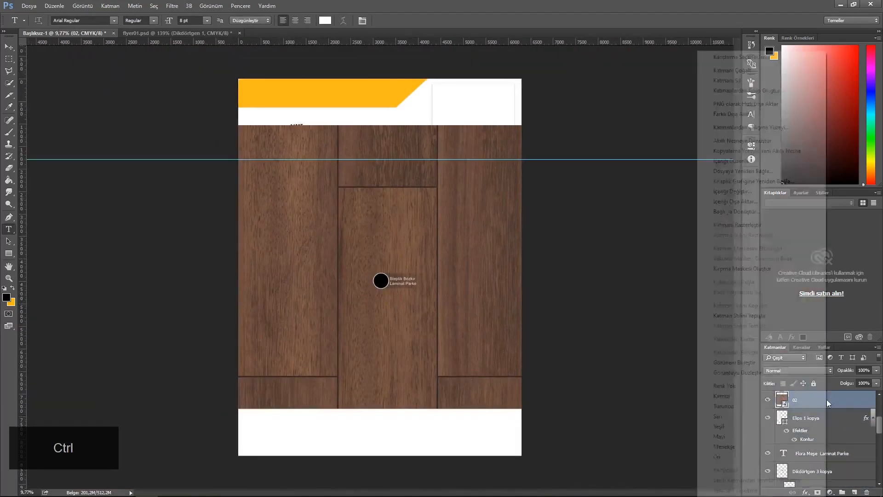
pyautogui.click(726, 296)
pyautogui.hotkey('ctrl', 't')
pyautogui.moveTo(523, 411); pyautogui.dragTo(394, 265)
pyautogui.press('Return')
# - Show wood texture 03 and clip it into the bottom circle
pyautogui.moveTo(424, 322); pyautogui.dragTo(452, 348)
pyautogui.moveTo(455, 351); pyautogui.dragTo(464, 312)
pyautogui.scroll(5, 830, 420)
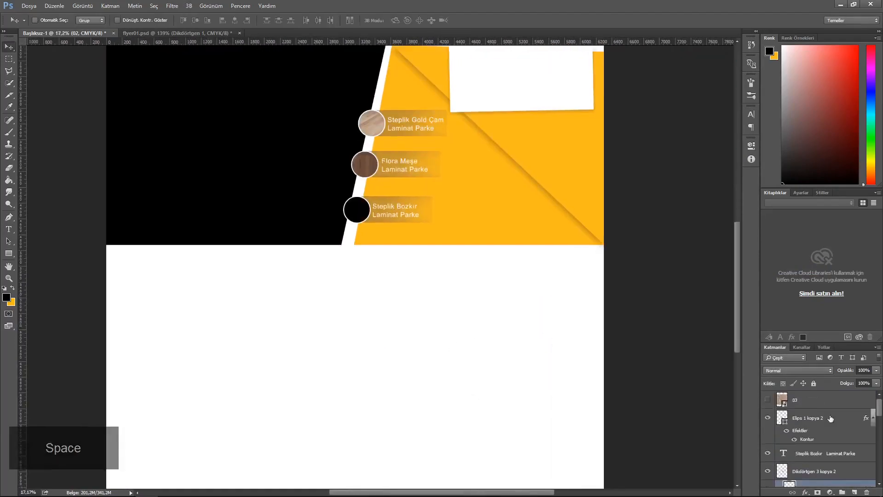
pyautogui.click(827, 400)
pyautogui.click(768, 400)
pyautogui.rightClick(825, 401)
pyautogui.click(763, 268)
pyautogui.scroll(-1, 453, 347)
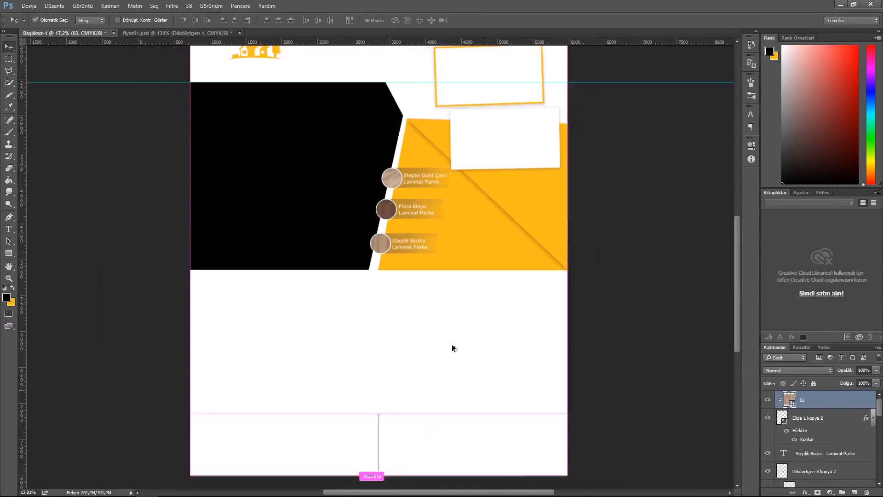
# - Scale texture 03 down and position it tightly over the bottom circle
pyautogui.hotkey('ctrl', 't')
pyautogui.moveTo(190, 413); pyautogui.dragTo(317, 327)
pyautogui.moveTo(426, 234); pyautogui.dragTo(425, 256)
pyautogui.moveTo(459, 328); pyautogui.dragTo(422, 297)
pyautogui.moveTo(399, 249); pyautogui.dragTo(407, 250)
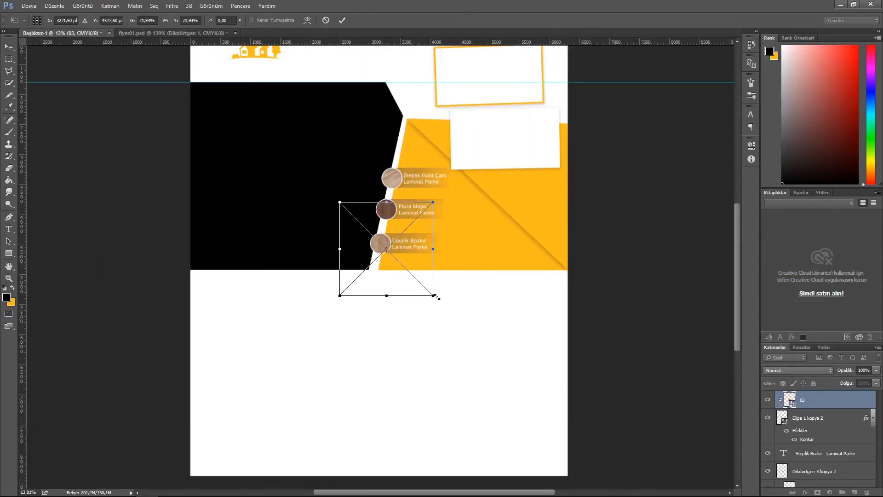
pyautogui.moveTo(433, 295); pyautogui.dragTo(394, 256)
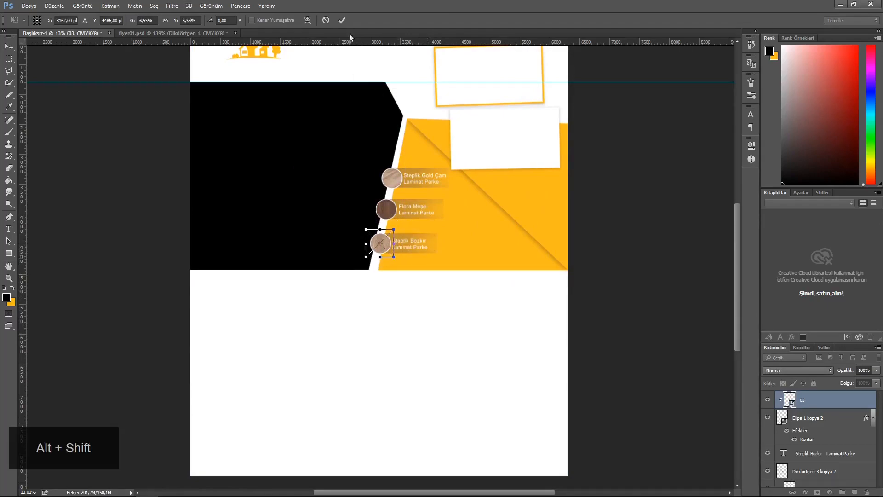
pyautogui.press('Return')
pyautogui.scroll(-2, 394, 325)
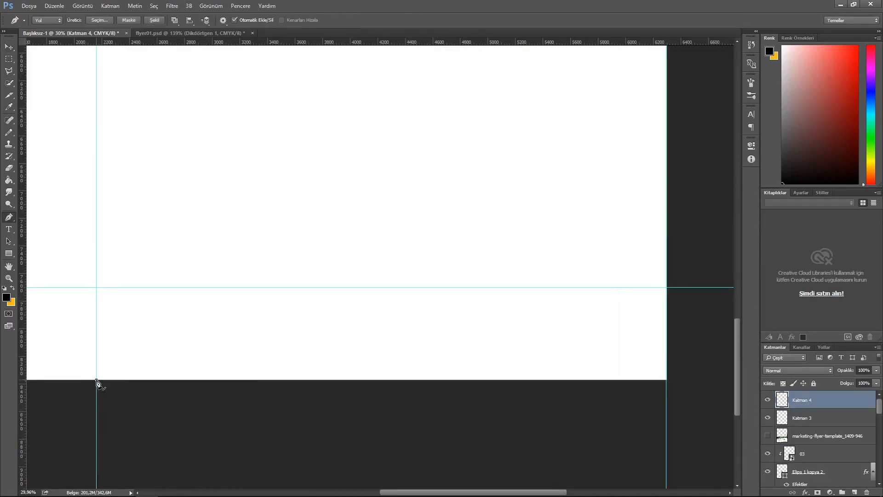
# - Draw a closed curved footer path along the flyer's bottom edge, removing the horizontal guide
pyautogui.click(618, 288)
pyautogui.moveTo(637, 290); pyautogui.dragTo(657, 292)
pyautogui.press('v')
pyautogui.moveTo(386, 287); pyautogui.dragTo(415, 35)
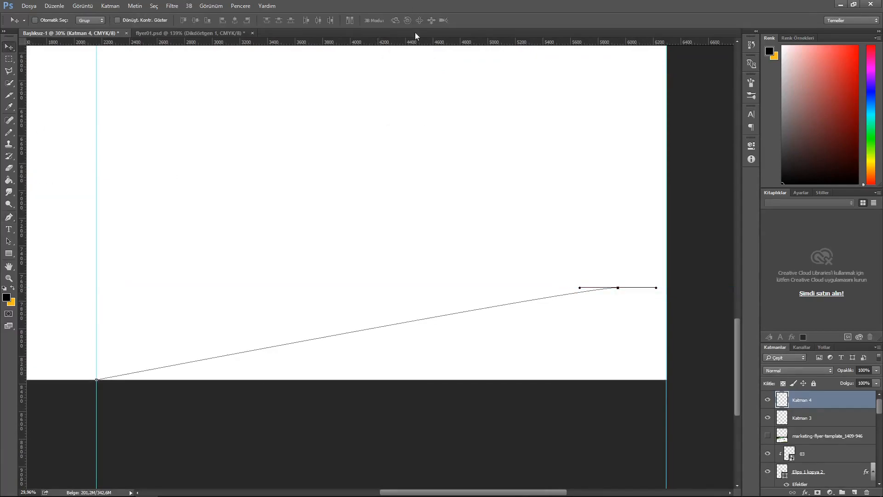
pyautogui.moveTo(682, 291)
pyautogui.mouseDown()
pyautogui.moveTo(733, 302)
pyautogui.moveTo(691, 301)
pyautogui.mouseUp()
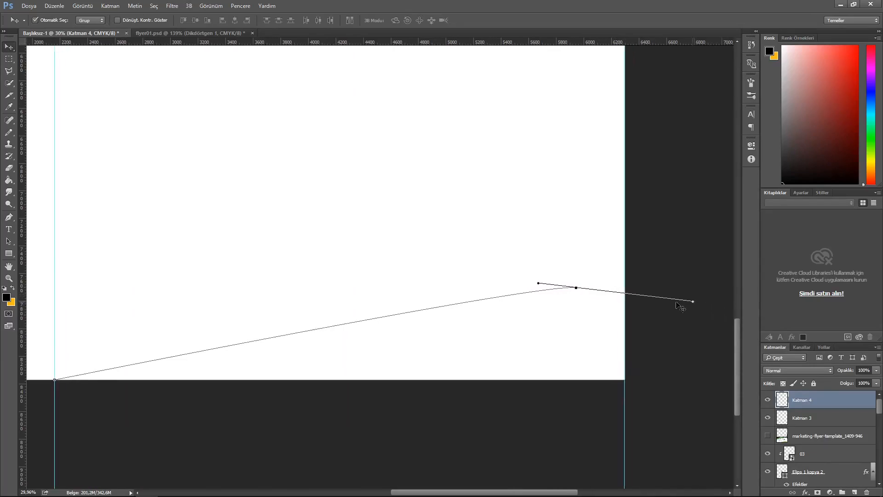
pyautogui.press('alt')
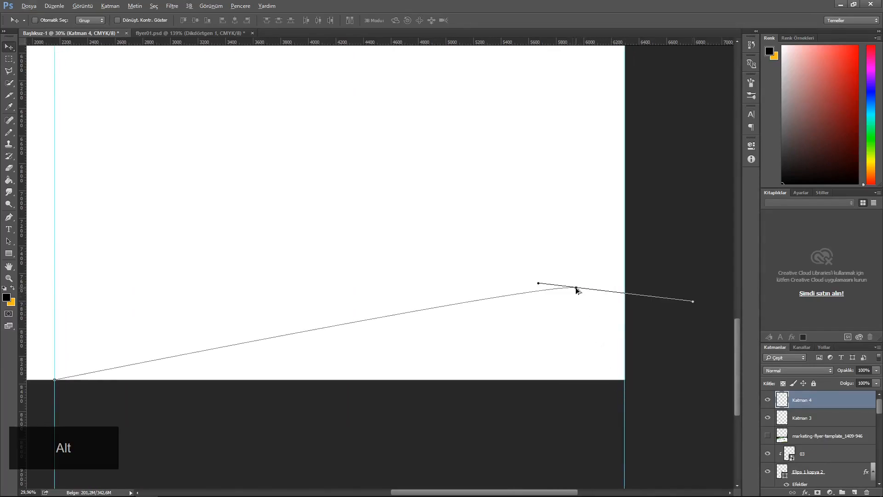
pyautogui.press('p')
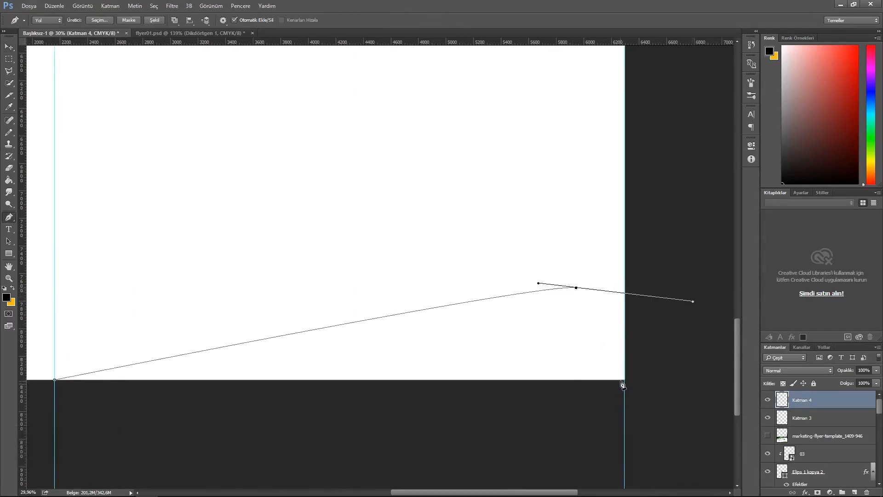
pyautogui.keyDown('alt'); pyautogui.click(576, 288); pyautogui.keyUp('alt')
pyautogui.moveTo(624, 380); pyautogui.dragTo(636, 382)
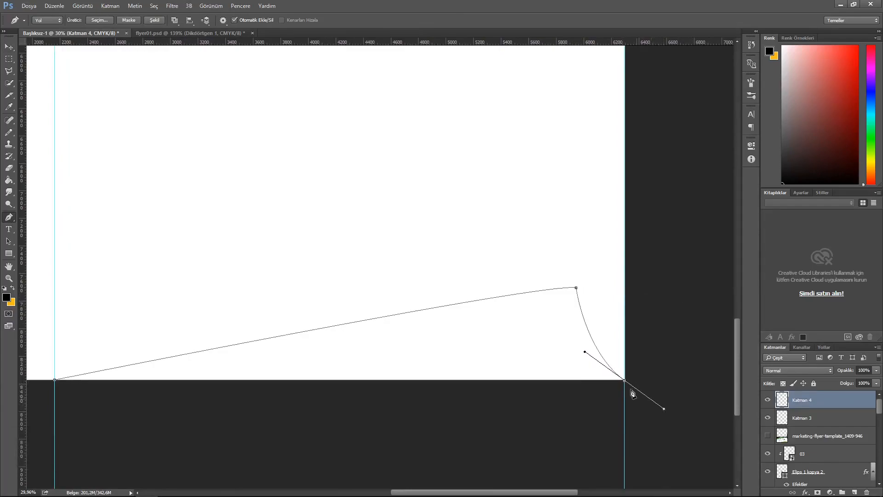
pyautogui.keyDown('alt'); pyautogui.click(625, 380); pyautogui.keyUp('alt')
pyautogui.click(54, 380)
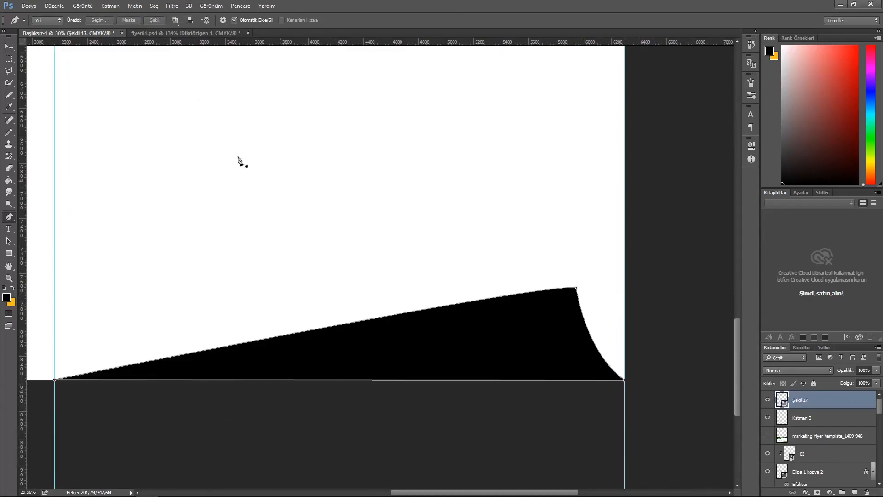
# - Fill the footer shape Şekil 17 with orange
pyautogui.moveTo(424, 322); pyautogui.dragTo(422, 366)
pyautogui.moveTo(404, 180); pyautogui.dragTo(401, 406)
pyautogui.doubleClick(782, 399)
pyautogui.click(521, 154)
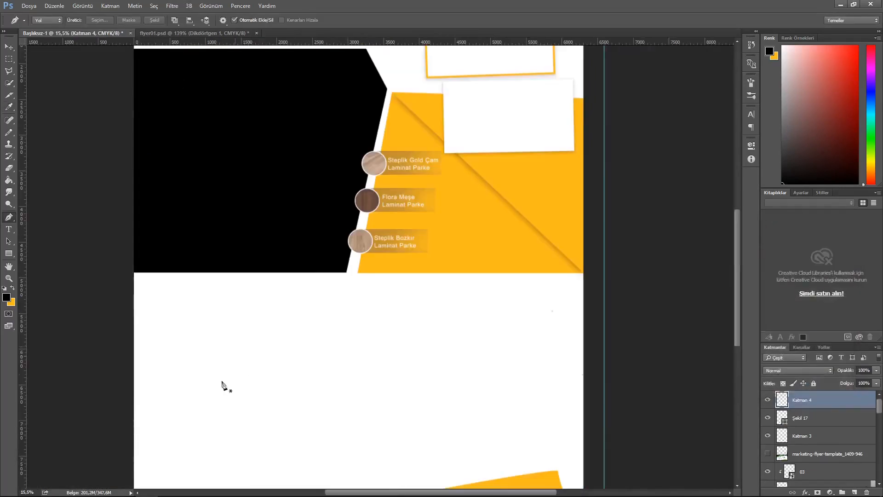
# - Draw a second closed curved shape above the footer, spanning to the bottom corners
pyautogui.moveTo(552, 311); pyautogui.dragTo(621, 315)
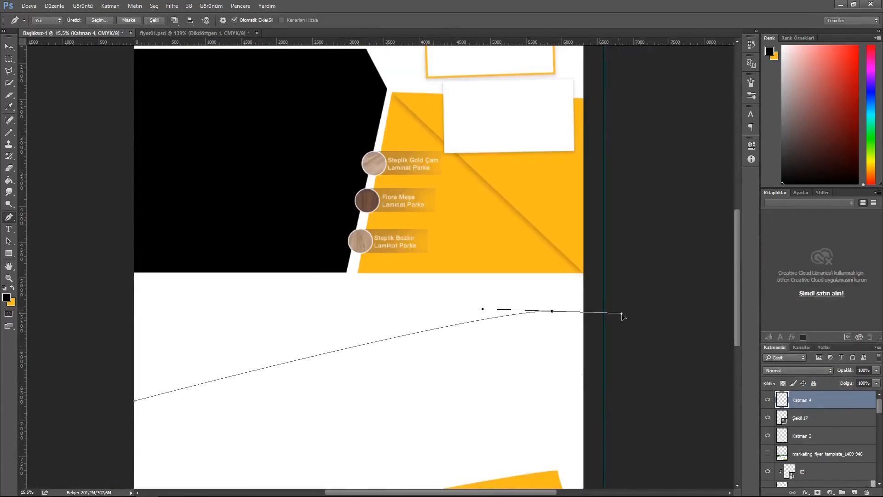
pyautogui.keyDown('alt'); pyautogui.click(552, 311); pyautogui.keyUp('alt')
pyautogui.moveTo(583, 375); pyautogui.dragTo(592, 384)
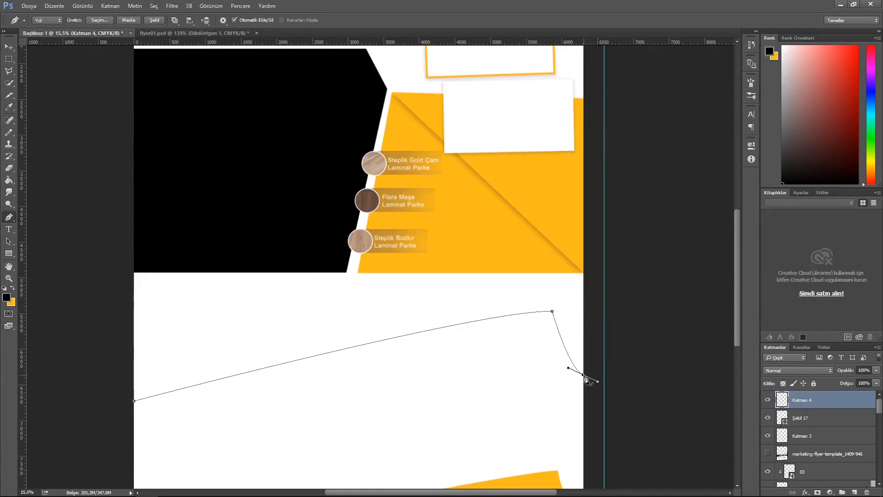
pyautogui.moveTo(628, 455); pyautogui.dragTo(600, 325)
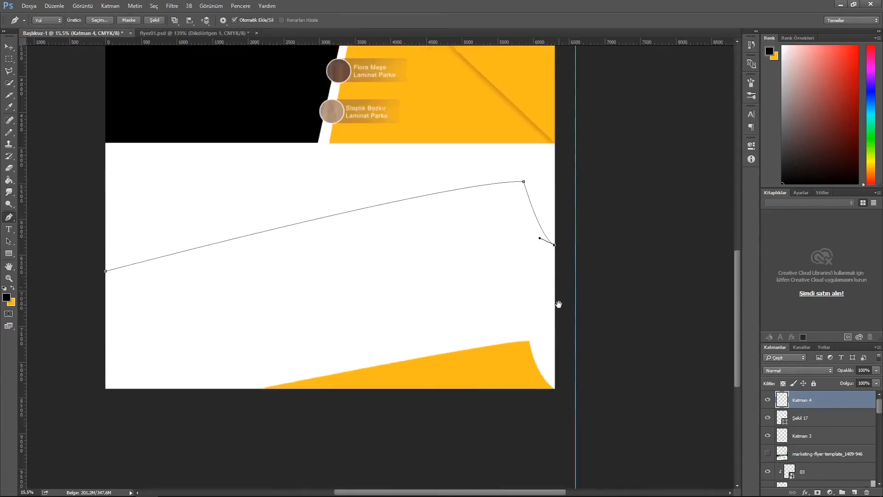
pyautogui.click(556, 390)
pyautogui.click(106, 389)
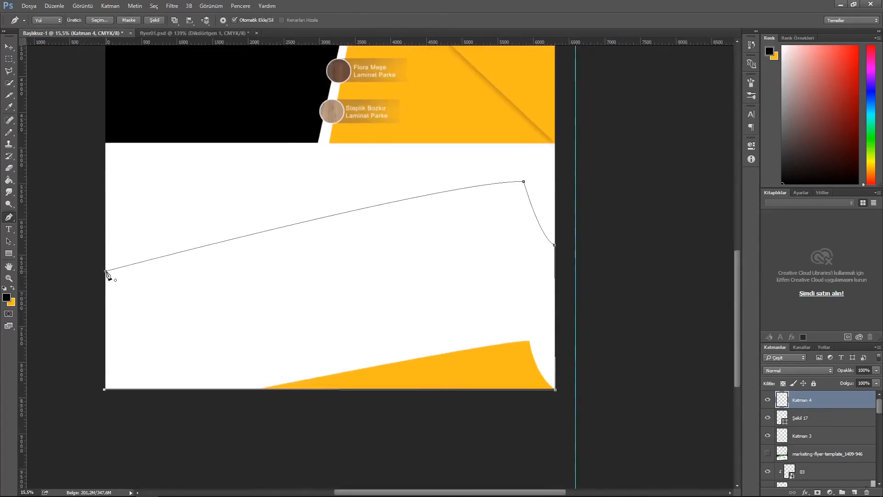
pyautogui.press('v')
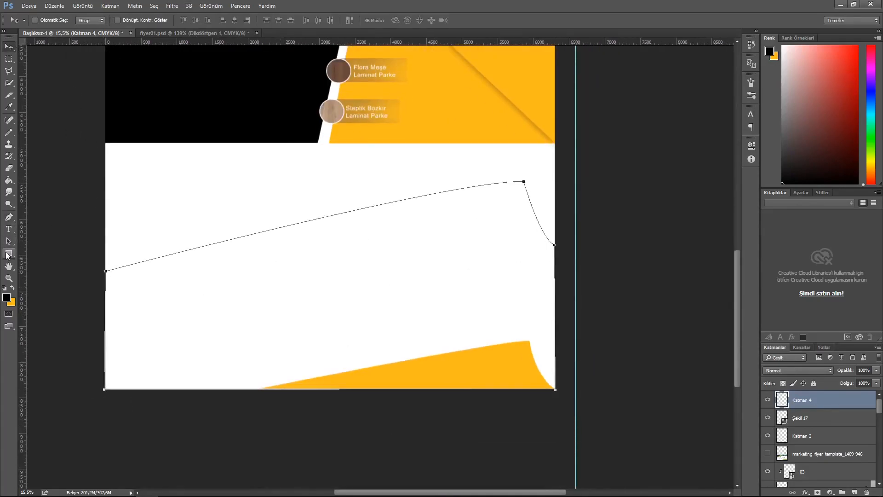
pyautogui.press('p')
# - Set the new shape Şekil 18's fill to white
pyautogui.click(148, 21)
pyautogui.doubleClick(783, 400)
pyautogui.click(600, 248)
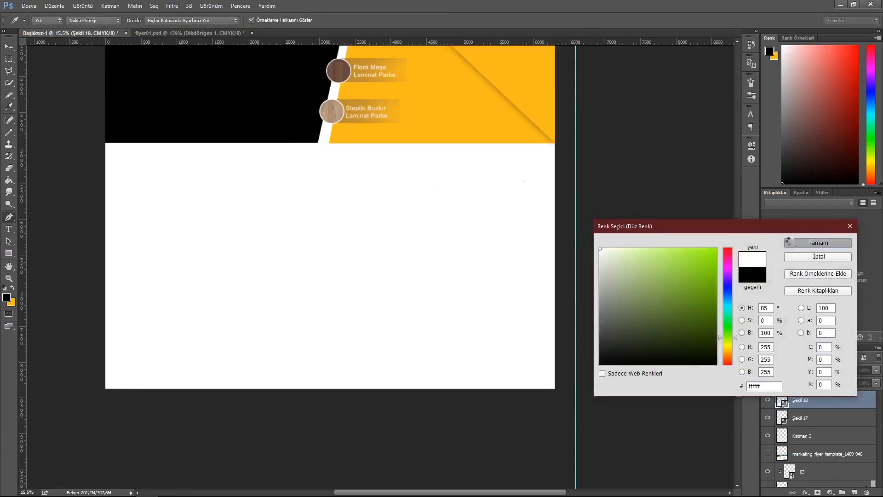
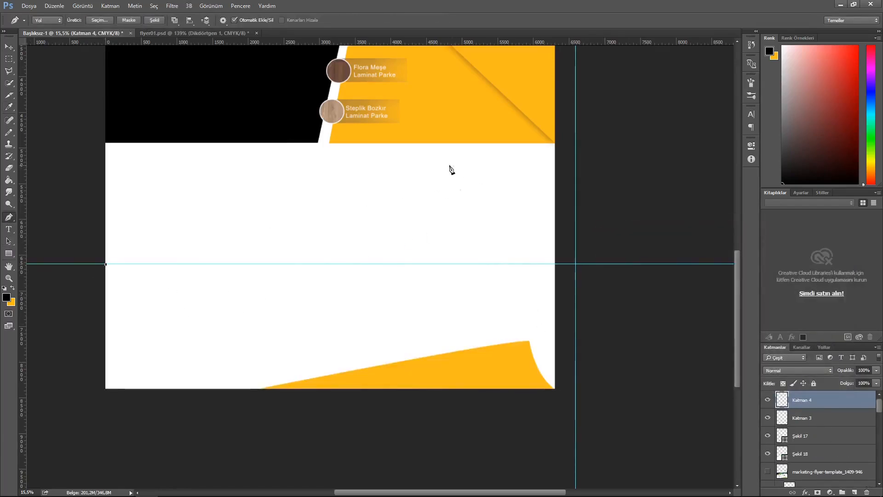
# - Finish the first curved strip with a sharp tip and make it a black shape layer
pyautogui.moveTo(453, 165); pyautogui.dragTo(518, 167)
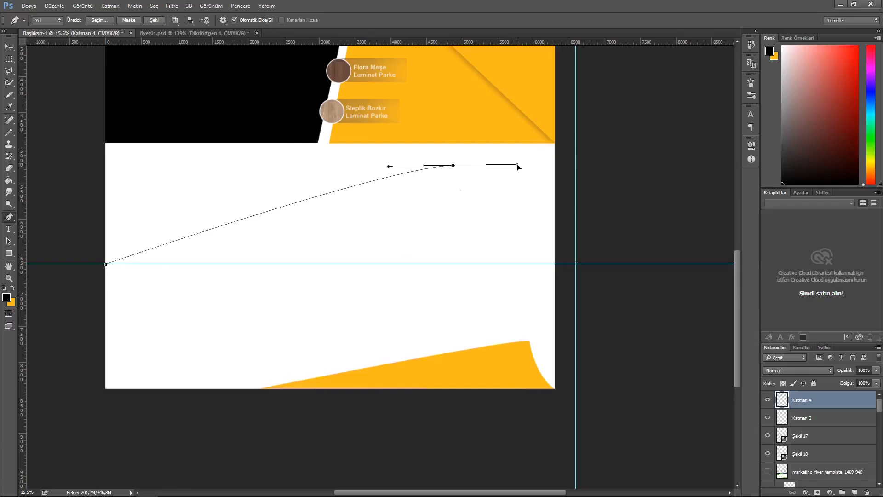
pyautogui.keyDown('alt'); pyautogui.click(453, 165); pyautogui.keyUp('alt')
pyautogui.keyDown('alt'); pyautogui.click(467, 201); pyautogui.keyUp('alt')
pyautogui.click(107, 264)
pyautogui.click(154, 20)
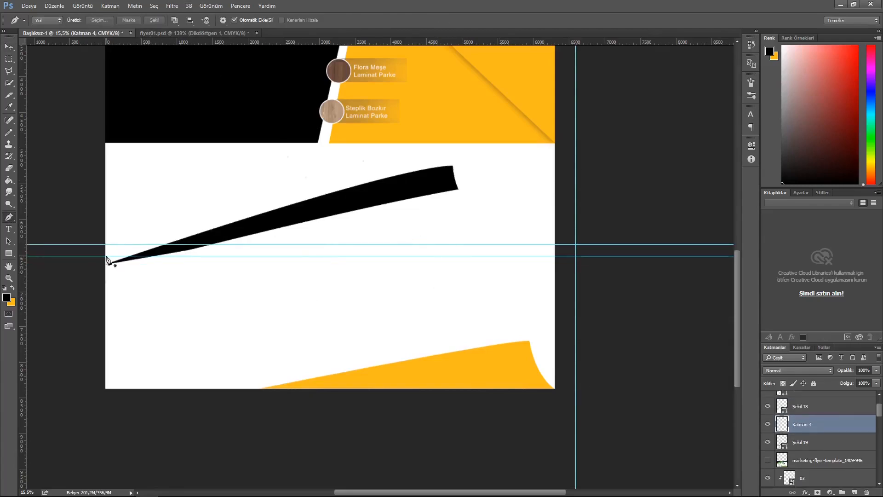
# - Draw a second tapered strip with a curled sharp tip as a black shape
pyautogui.moveTo(363, 160); pyautogui.dragTo(416, 155)
pyautogui.keyDown('alt'); pyautogui.click(363, 160); pyautogui.keyUp('alt')
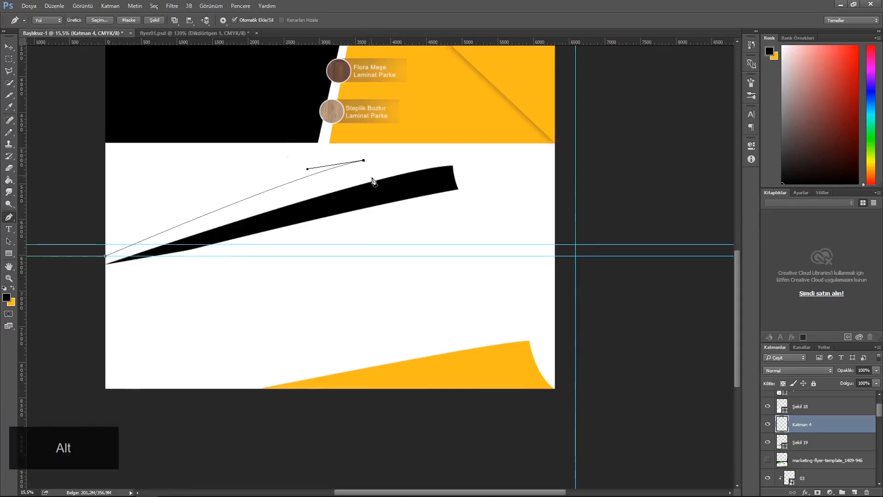
pyautogui.moveTo(374, 182); pyautogui.dragTo(384, 191)
pyautogui.keyDown('alt'); pyautogui.click(374, 183); pyautogui.keyUp('alt')
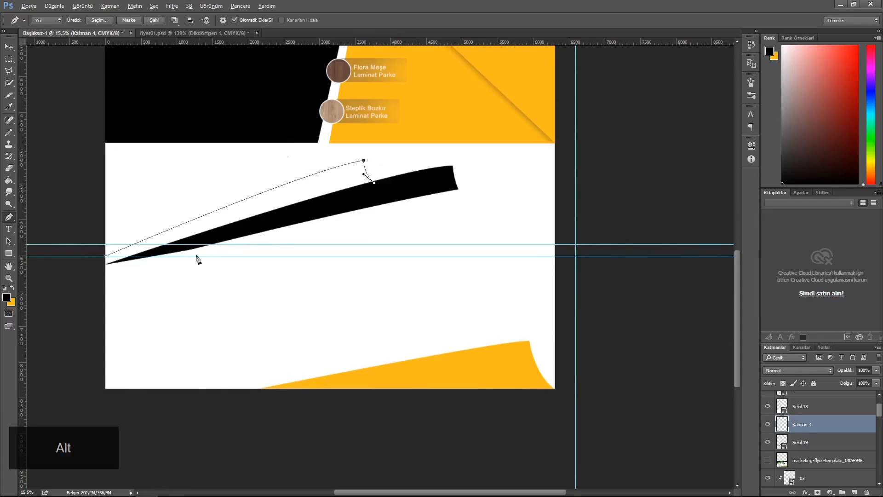
pyautogui.click(105, 258)
pyautogui.click(156, 20)
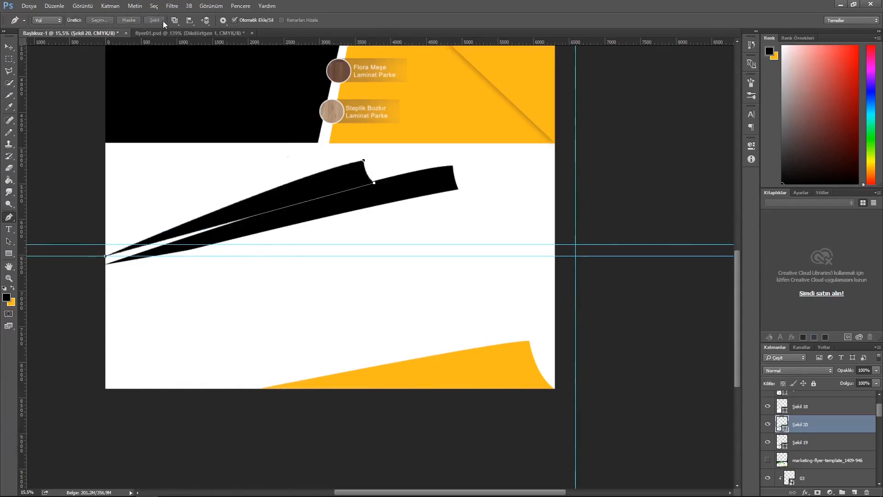
# - On a new layer, draw a third curl-tipped black strip (Şekil 21) and select Şekil 20
pyautogui.press('v')
pyautogui.hotkey('ctrl', 'shift', 'alt', 'n')
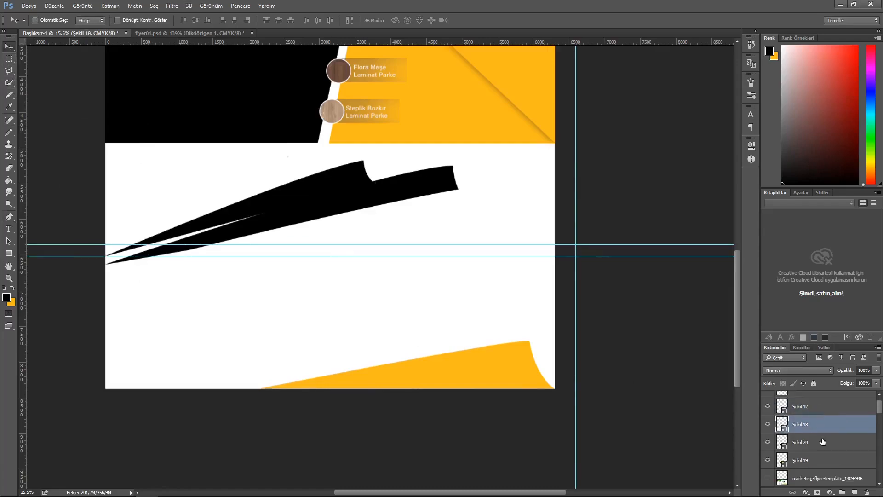
pyautogui.press('p')
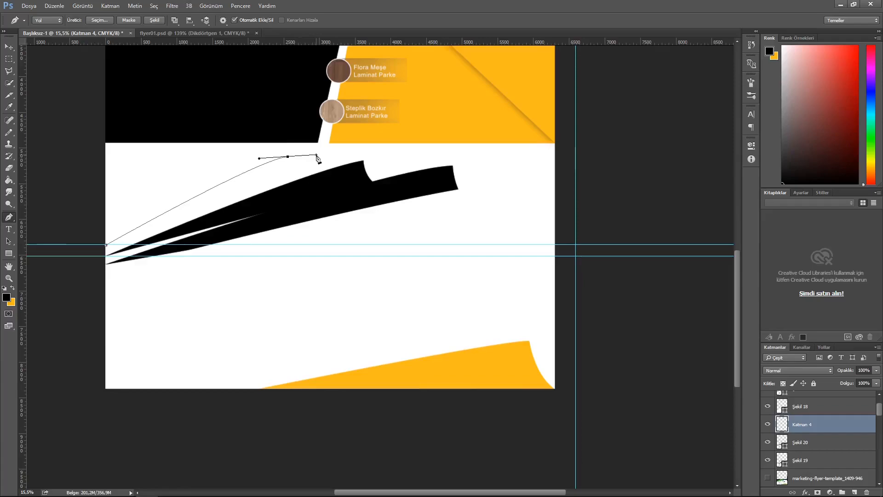
pyautogui.keyDown('alt'); pyautogui.click(288, 156); pyautogui.keyUp('alt')
pyautogui.moveTo(300, 179); pyautogui.dragTo(316, 187)
pyautogui.keyDown('alt'); pyautogui.click(300, 179); pyautogui.keyUp('alt')
pyautogui.click(106, 245)
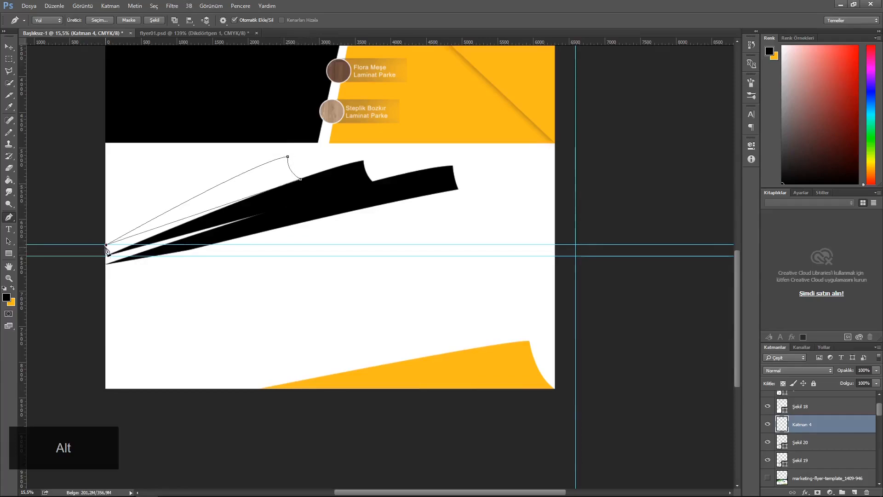
pyautogui.click(156, 21)
pyautogui.click(9, 47)
pyautogui.scroll(-1, 808, 468)
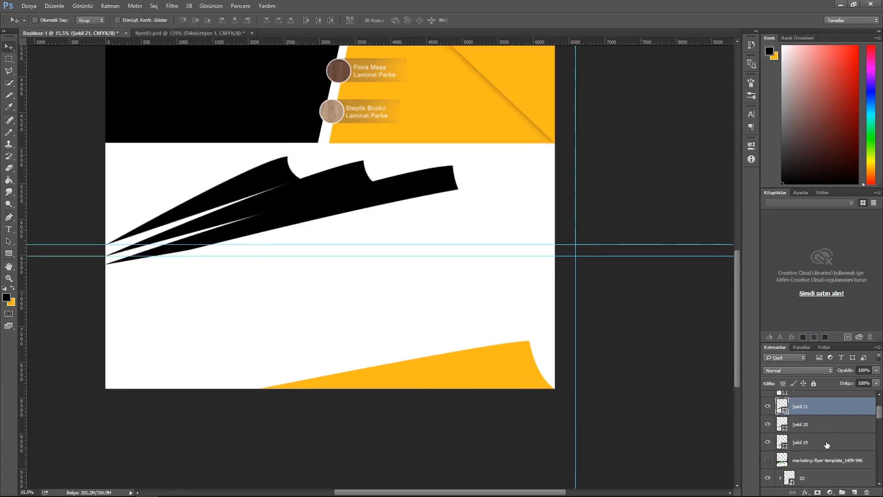
pyautogui.click(792, 424)
# - Fill the first strip, Şekil 19, with yellow
pyautogui.click(784, 442)
pyautogui.doubleClick(783, 444)
pyautogui.click(481, 110)
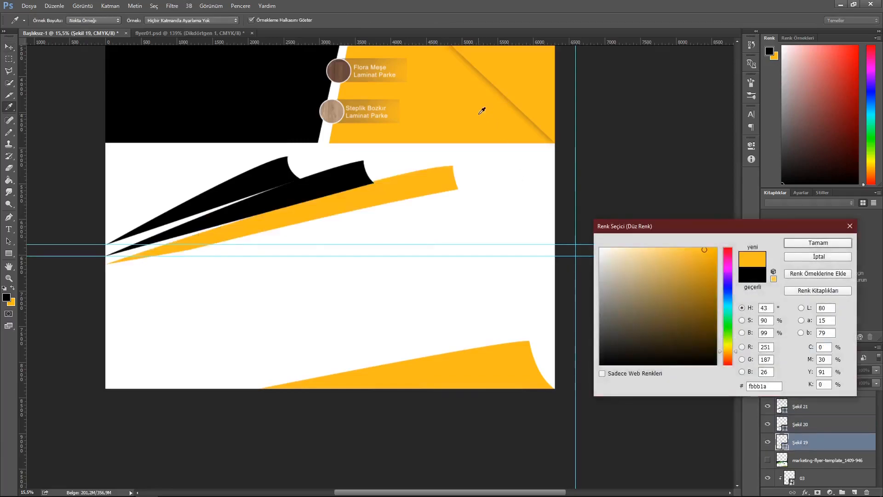
pyautogui.click(808, 246)
# - Give Şekil 20 a lighter yellow sampled from the flyer's yellow
pyautogui.doubleClick(783, 425)
pyautogui.click(427, 181)
pyautogui.click(671, 249)
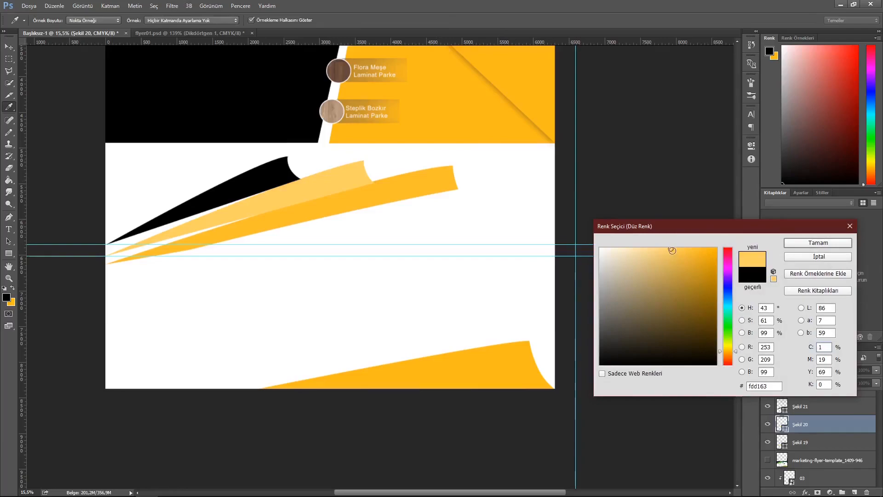
pyautogui.click(824, 243)
# - Move the light yellow strip below the first and distort its lower-left corner onto the tip
pyautogui.moveTo(828, 424); pyautogui.dragTo(822, 440)
pyautogui.hotkey('ctrl', 't')
pyautogui.rightClick(159, 239)
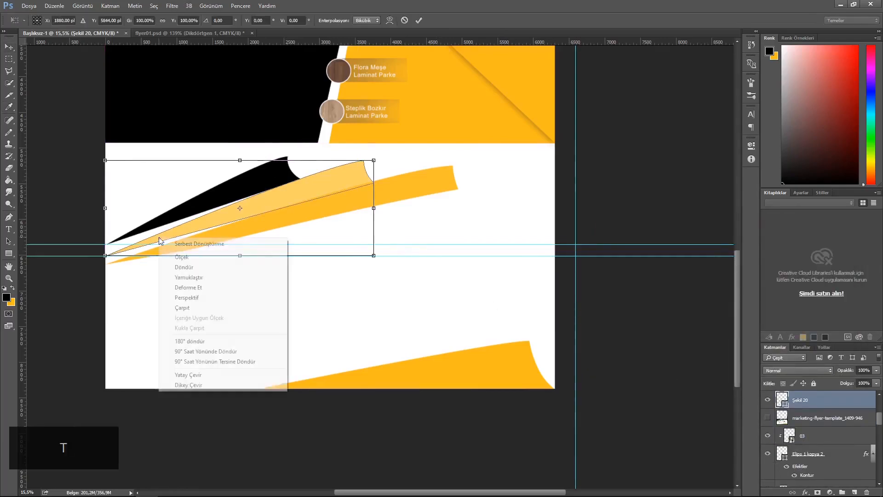
pyautogui.click(188, 288)
pyautogui.moveTo(105, 255); pyautogui.dragTo(106, 263)
pyautogui.press('Return')
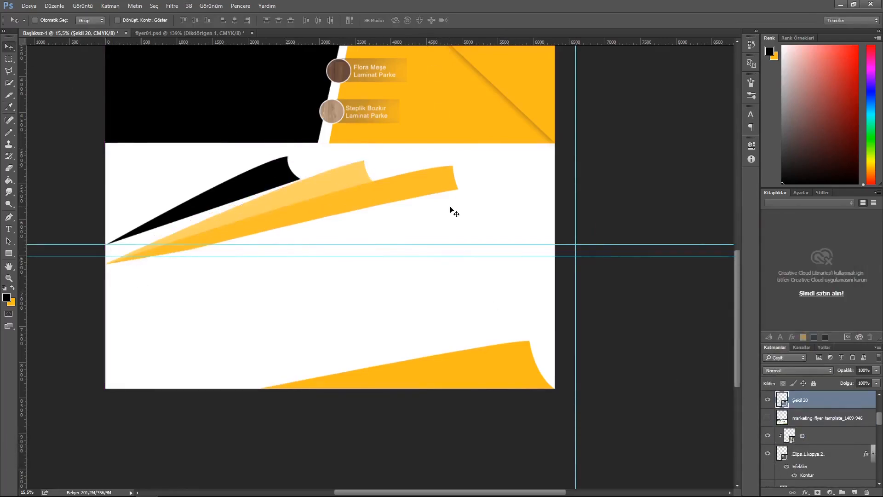
# - Reorder the third strip's layer and recolour it a warmer yellow
pyautogui.scroll(2, 863, 402)
pyautogui.click(767, 400)
pyautogui.click(768, 401)
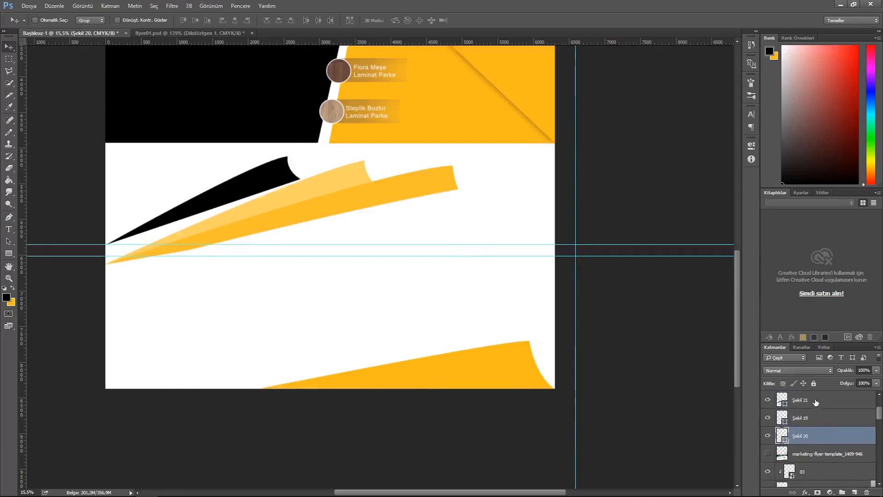
pyautogui.moveTo(815, 402); pyautogui.dragTo(811, 425)
pyautogui.doubleClick(784, 409)
pyautogui.click(354, 174)
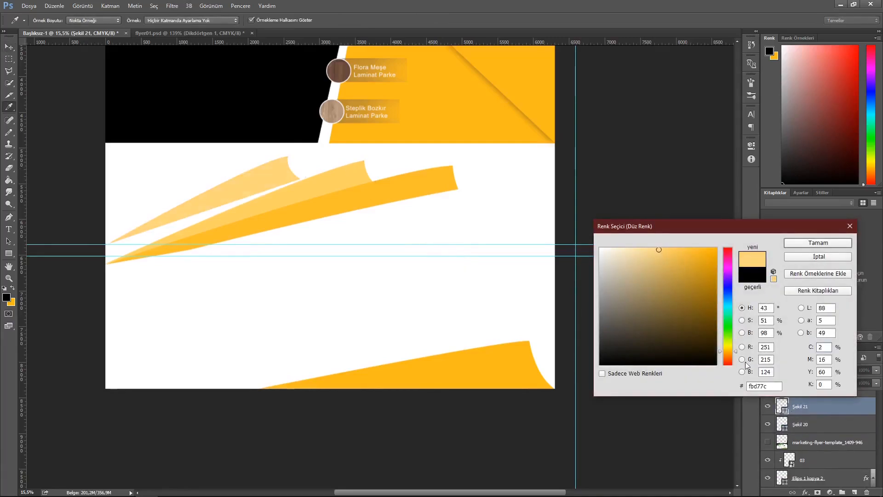
pyautogui.click(729, 348)
pyautogui.moveTo(692, 254); pyautogui.dragTo(688, 247)
pyautogui.click(818, 243)
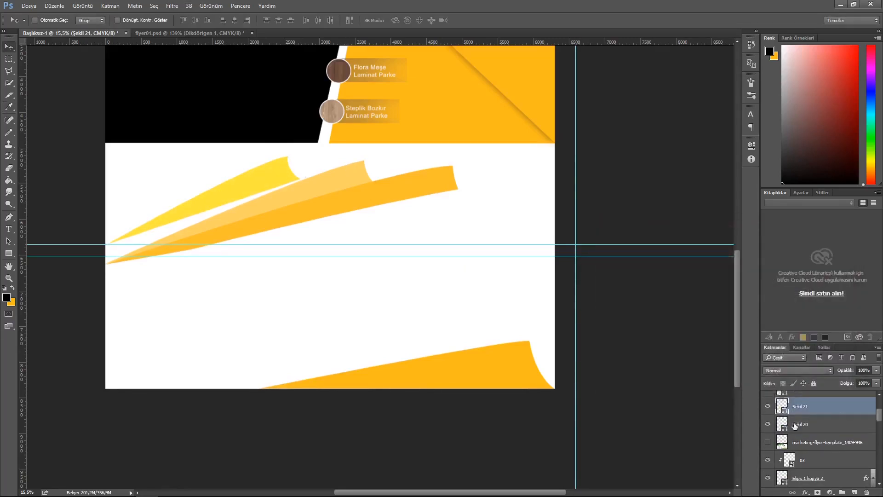
# - Distort the third strip so it meets the shared tip, then merge the light yellow strips
pyautogui.hotkey('ctrl', 't')
pyautogui.rightClick(238, 184)
pyautogui.click(252, 239)
pyautogui.moveTo(106, 244); pyautogui.dragTo(106, 264)
pyautogui.moveTo(300, 157); pyautogui.dragTo(304, 161)
pyautogui.click(418, 20)
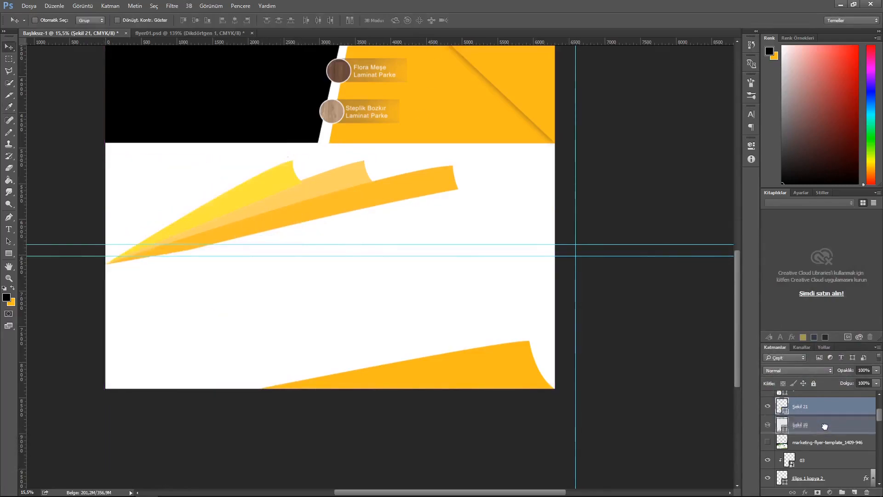
pyautogui.hotkey('ctrl', 'e')
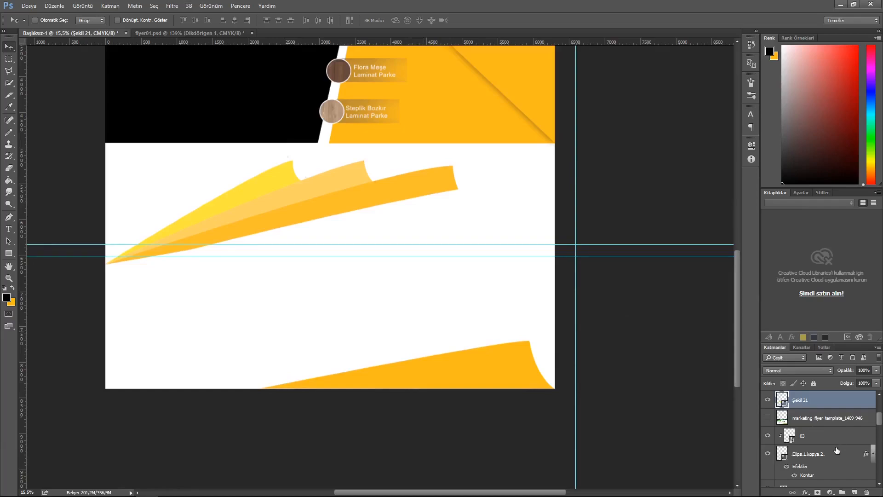
# - Toggle Şekil 18 off and on to check it, then select its layer
pyautogui.scroll(2, 837, 450)
pyautogui.click(785, 403)
pyautogui.click(768, 418)
pyautogui.click(767, 417)
pyautogui.click(829, 420)
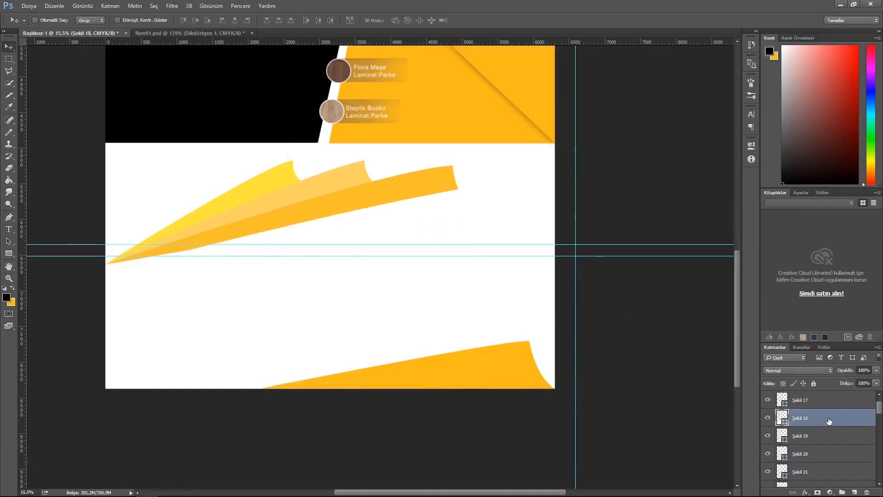
# - Add a new layer named gölge above Şekil 19 and load Şekil 18 as a selection
pyautogui.click(817, 437)
pyautogui.click(855, 492)
pyautogui.doubleClick(803, 424)
pyautogui.press('BackSpace')
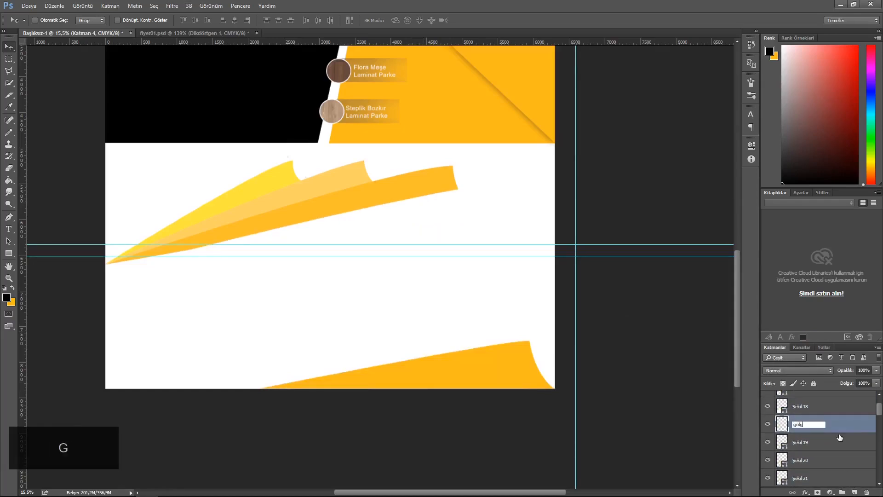
pyautogui.keyDown('ctrl'); pyautogui.click(782, 406); pyautogui.keyUp('ctrl')
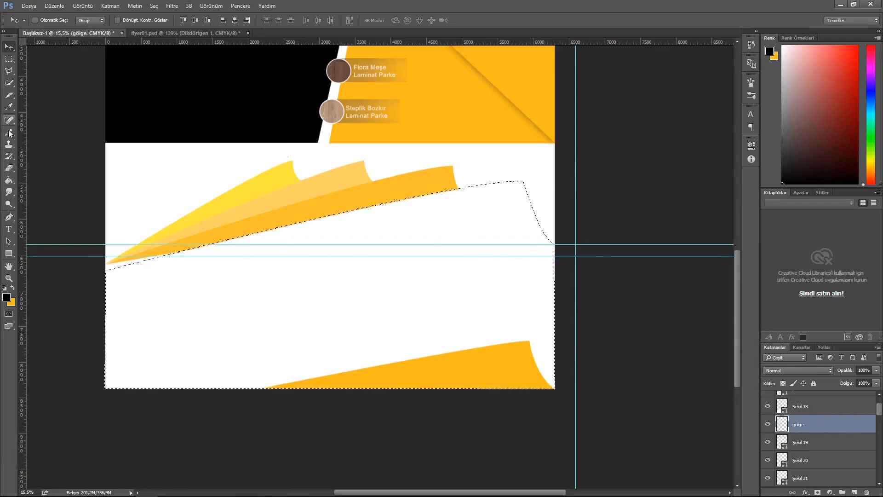
# - Paint a dark shadow along the shape's edge with an 815 px brush, then deselect
pyautogui.moveTo(9, 132); pyautogui.dragTo(46, 148)
pyautogui.click(48, 131)
pyautogui.moveTo(166, 308); pyautogui.dragTo(176, 310)
pyautogui.moveTo(107, 277)
pyautogui.mouseDown()
pyautogui.moveTo(158, 273)
pyautogui.moveTo(297, 233)
pyautogui.mouseUp()
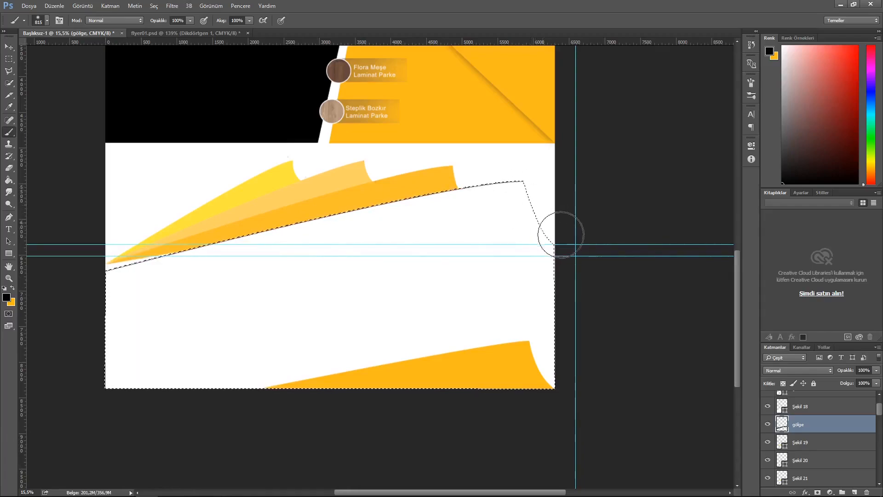
pyautogui.click(8, 47)
pyautogui.hotkey('ctrl', 'd')
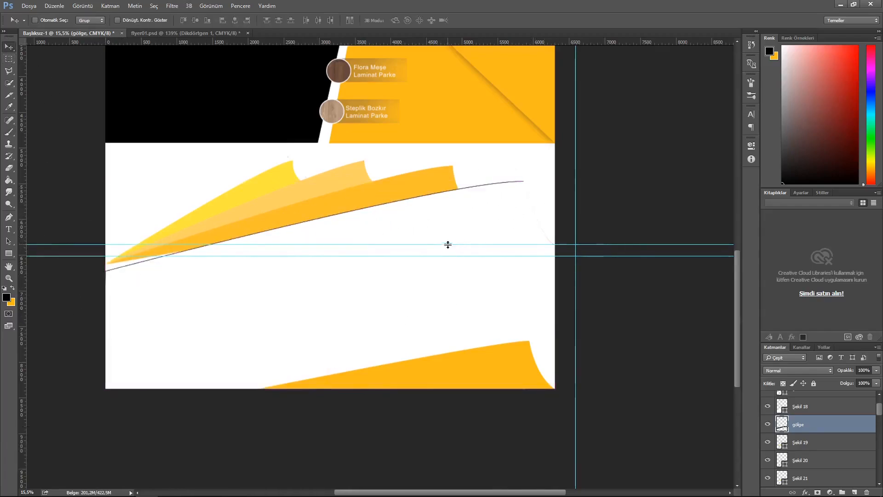
# - Nudge the shadow line up and delete the top layer
pyautogui.scroll(2, 374, 315)
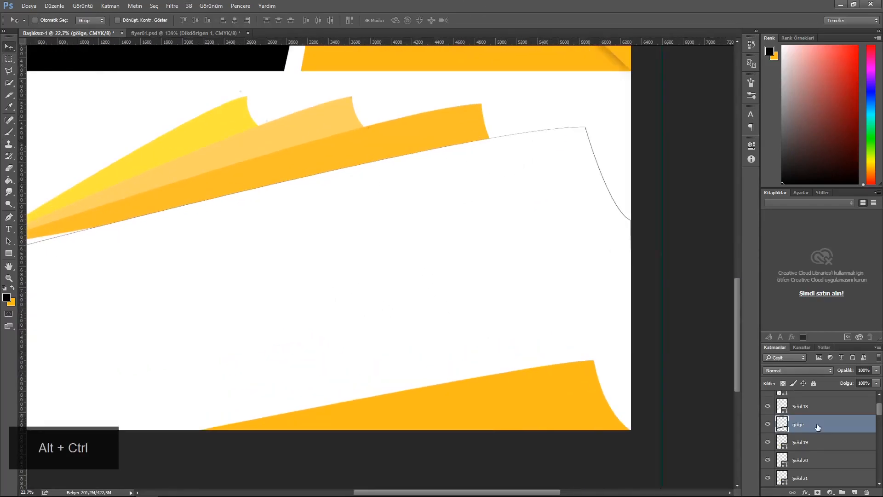
pyautogui.press('Up')
pyautogui.moveTo(205, 289); pyautogui.dragTo(358, 276)
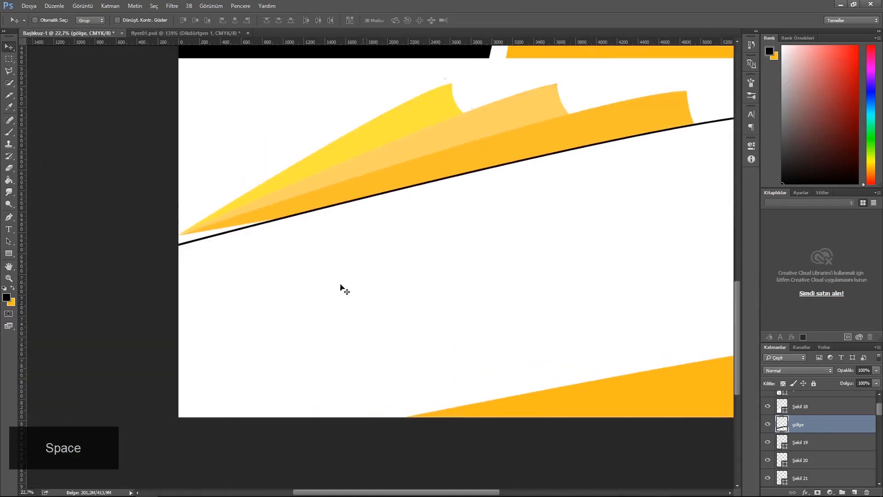
pyautogui.scroll(2, 810, 423)
pyautogui.click(826, 402)
pyautogui.press('Delete')
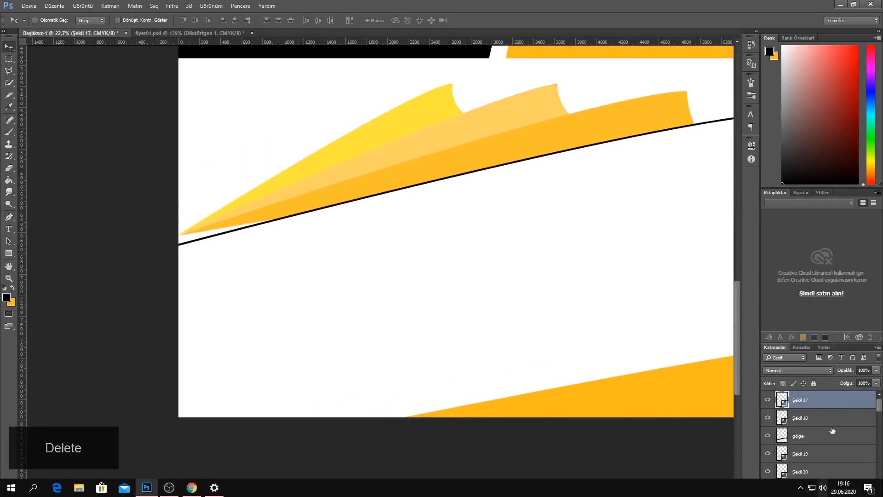
# - Apply a Gaussian Blur with a larger radius to the gölge shadow layer
pyautogui.click(172, 6)
pyautogui.moveTo(194, 106)
pyautogui.click(365, 133)
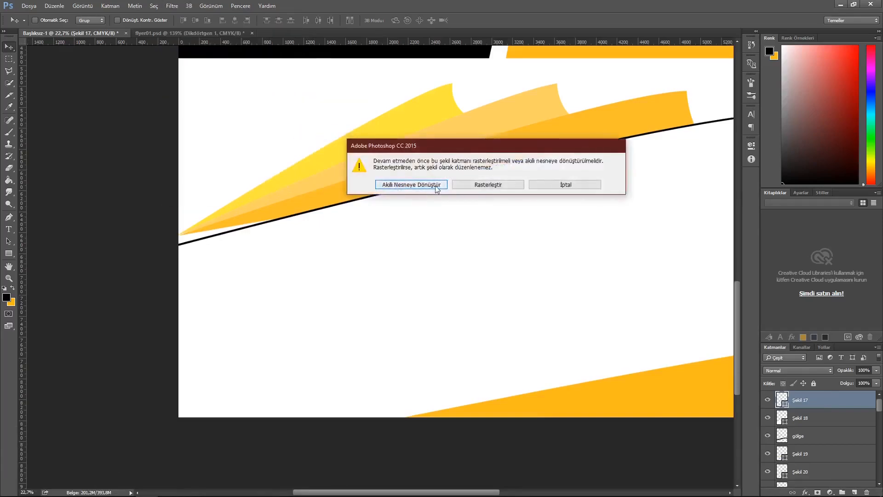
pyautogui.click(564, 188)
pyautogui.click(825, 435)
pyautogui.click(172, 6)
pyautogui.click(365, 134)
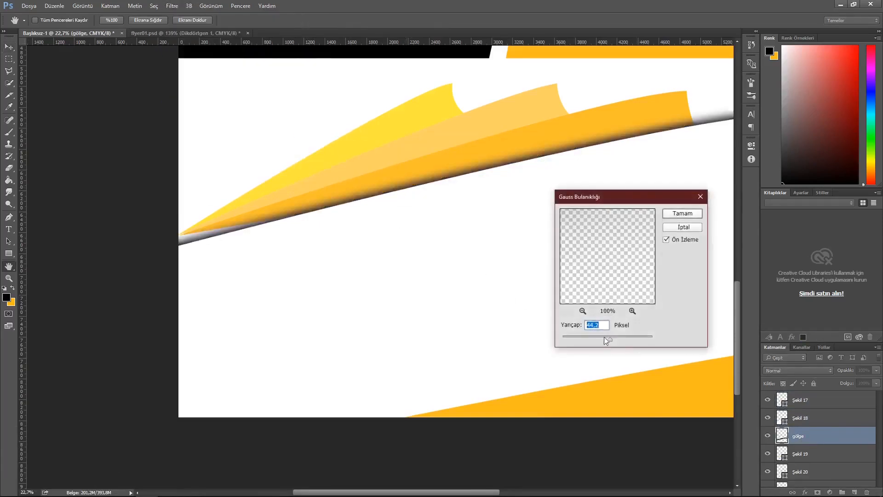
pyautogui.moveTo(603, 336); pyautogui.dragTo(611, 338)
pyautogui.click(681, 211)
# - Shift the gölge shadow slightly down and lower its opacity to about 26%
pyautogui.moveTo(501, 238); pyautogui.dragTo(386, 274)
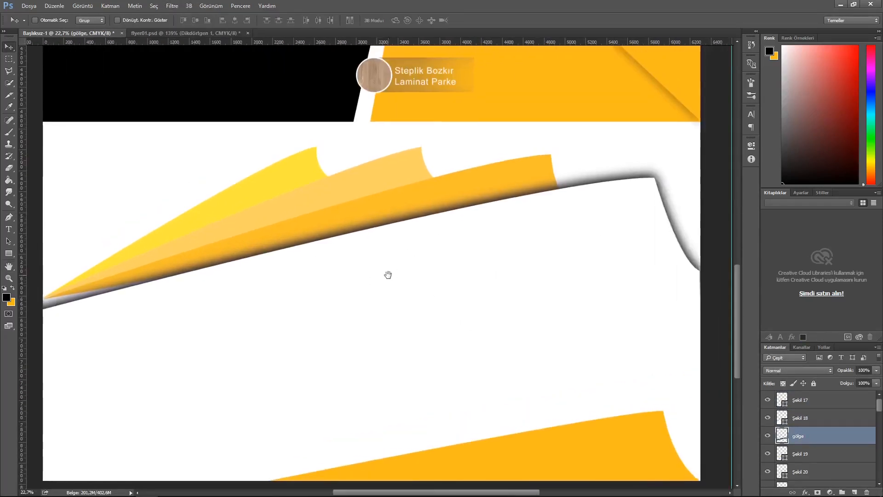
pyautogui.click(876, 370)
pyautogui.moveTo(875, 380); pyautogui.dragTo(839, 381)
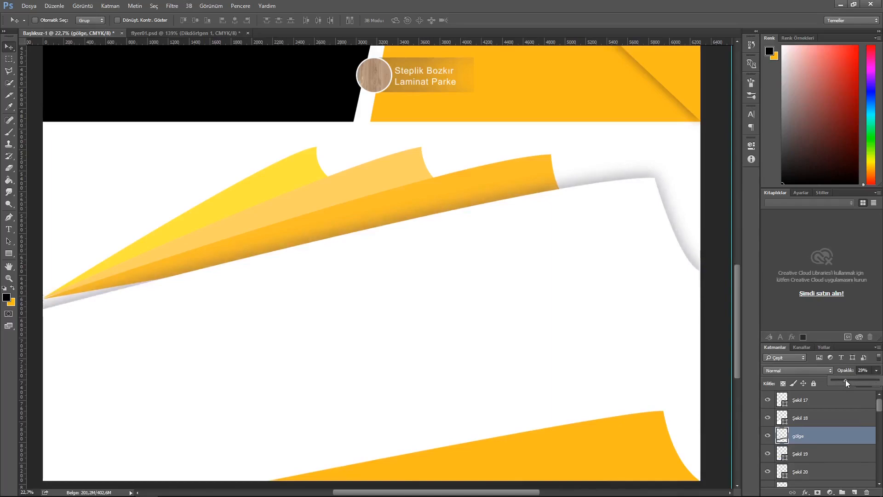
pyautogui.hotkey('ctrl', 'alt', 'z')
pyautogui.hotkey('ctrl', 'alt', 'z')
pyautogui.hotkey('ctrl', 'alt', 'z')
pyautogui.click(825, 432)
pyautogui.press('Down')
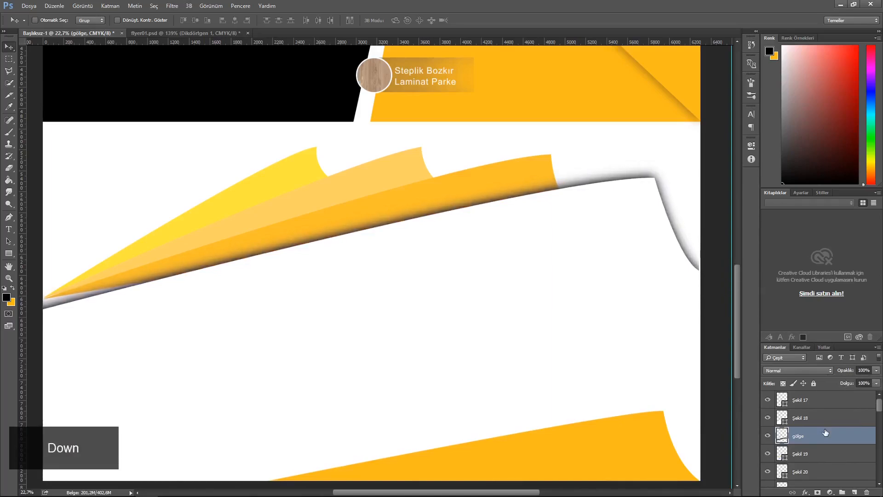
pyautogui.moveTo(876, 371); pyautogui.dragTo(840, 381)
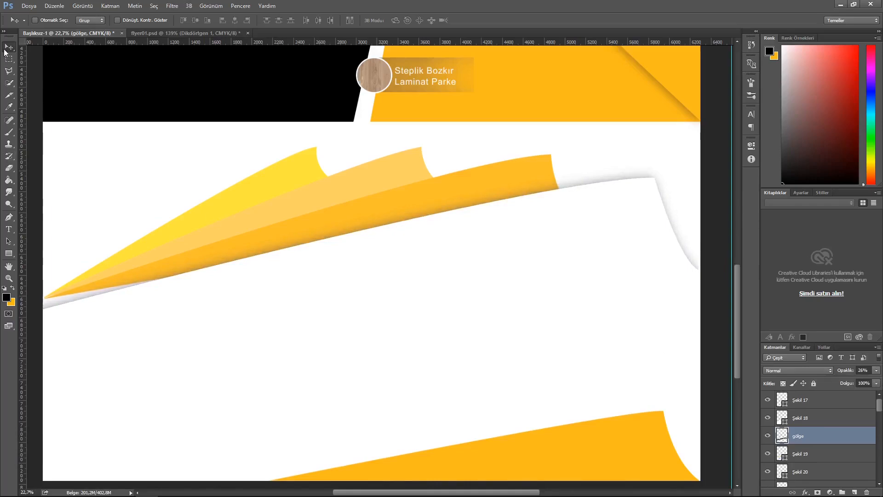
# - Skew the three yellow shapes Şekil 19–21 together, pulling their lower-left corner downward
pyautogui.scroll(-2, 769, 454)
pyautogui.click(800, 453)
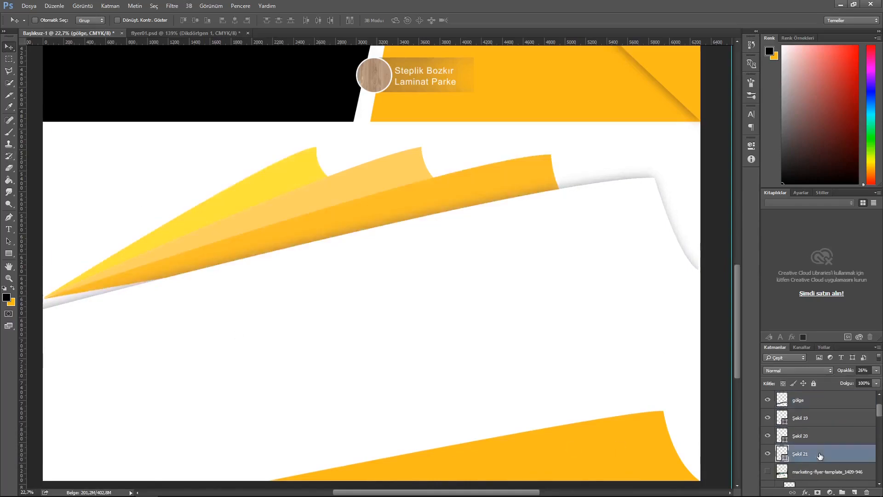
pyautogui.keyDown('shift'); pyautogui.click(800, 417); pyautogui.keyUp('shift')
pyautogui.hotkey('ctrl', 't')
pyautogui.scroll(-1, 304, 376)
pyautogui.rightClick(238, 238)
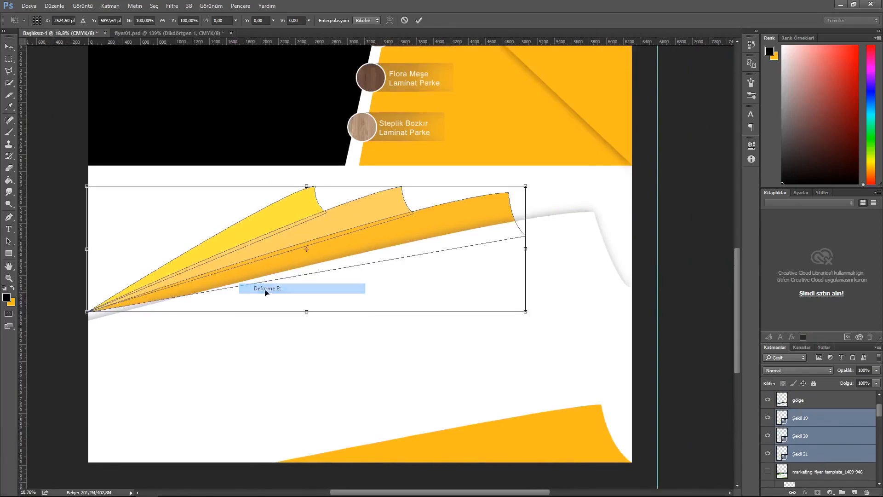
pyautogui.click(267, 287)
pyautogui.moveTo(87, 321); pyautogui.dragTo(86, 318)
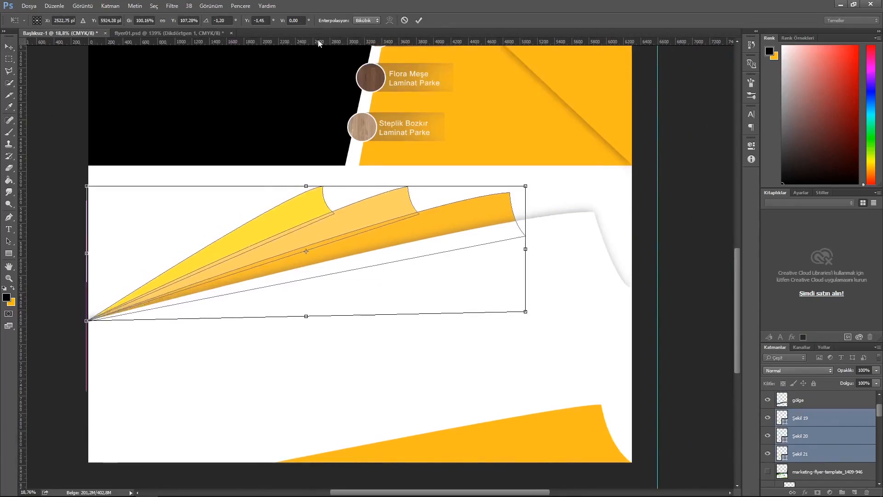
pyautogui.press('Return')
# - Toggle the drop shadow effect on the Şekil 19 layer
pyautogui.click(849, 423)
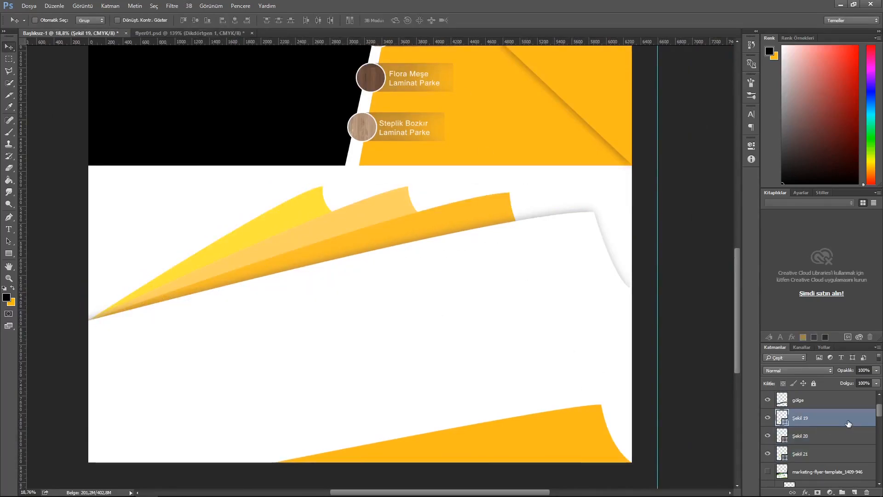
pyautogui.doubleClick(832, 422)
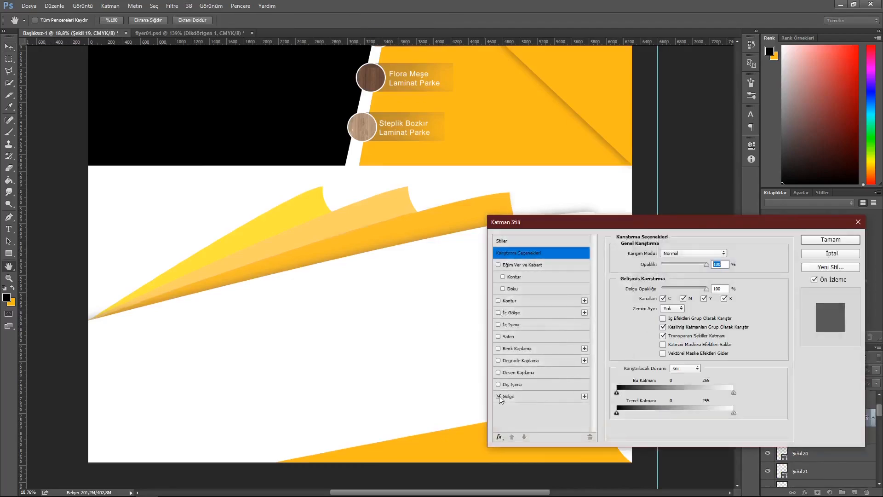
pyautogui.click(830, 253)
pyautogui.click(767, 419)
pyautogui.click(768, 420)
# - Paint a blurred shadow stroke on new layer Katman 3 inside Şekil 20's outline, with reduced opacity
pyautogui.click(803, 435)
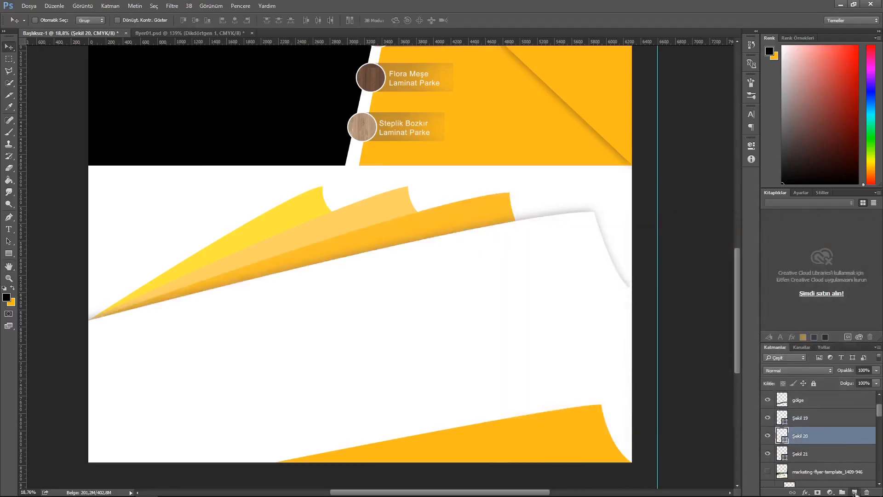
pyautogui.click(854, 492)
pyautogui.keyDown('ctrl'); pyautogui.click(785, 430); pyautogui.keyUp('ctrl')
pyautogui.press('b')
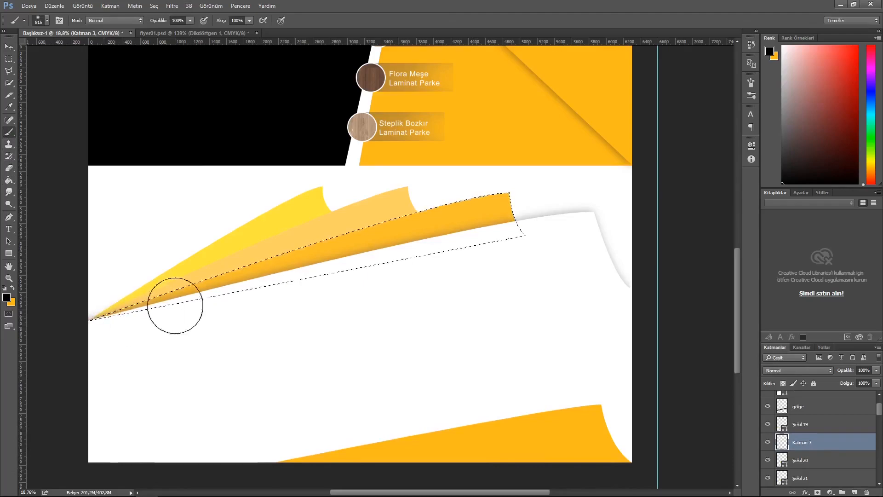
pyautogui.moveTo(397, 229)
pyautogui.mouseDown()
pyautogui.moveTo(485, 203)
pyautogui.moveTo(223, 282)
pyautogui.mouseUp()
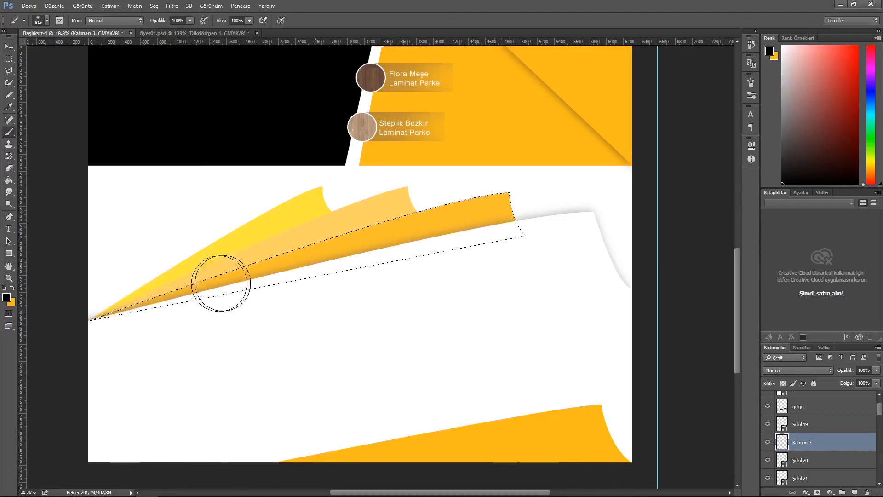
pyautogui.press('v')
pyautogui.hotkey('ctrl', 'd')
pyautogui.press('Right')
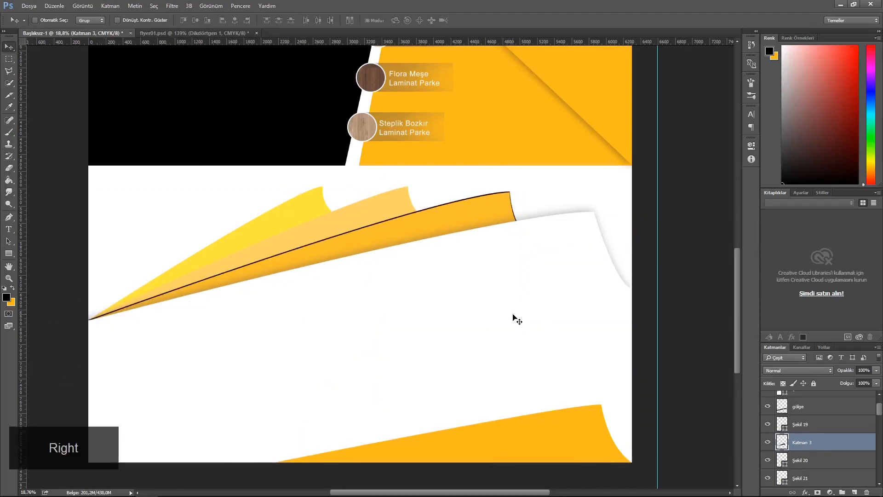
pyautogui.hotkey('ctrl', 'f')
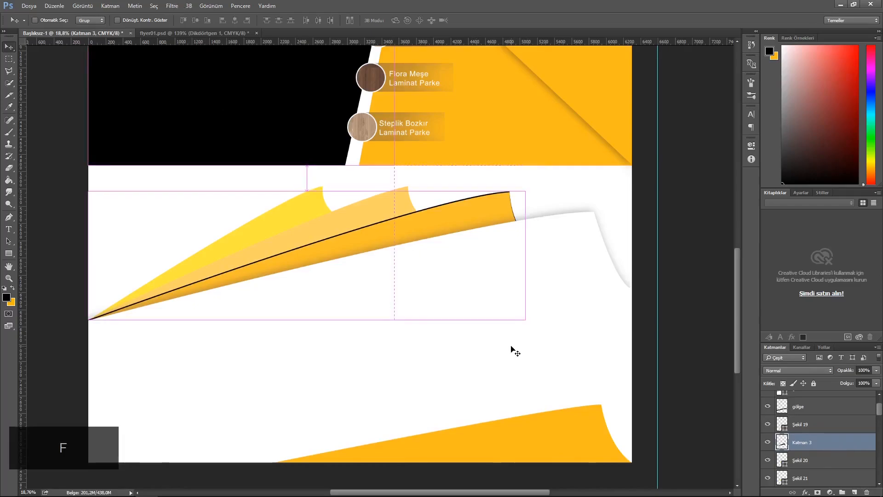
pyautogui.moveTo(877, 370); pyautogui.dragTo(847, 384)
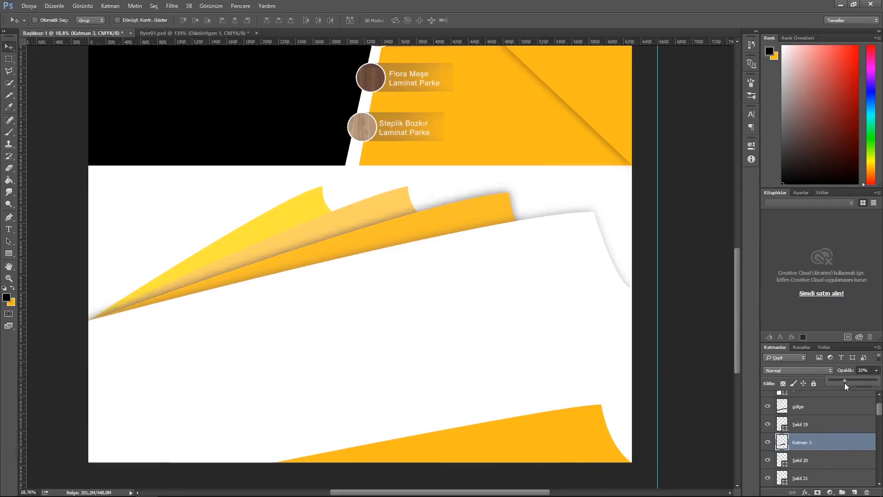
pyautogui.press('Return')
pyautogui.press('Down')
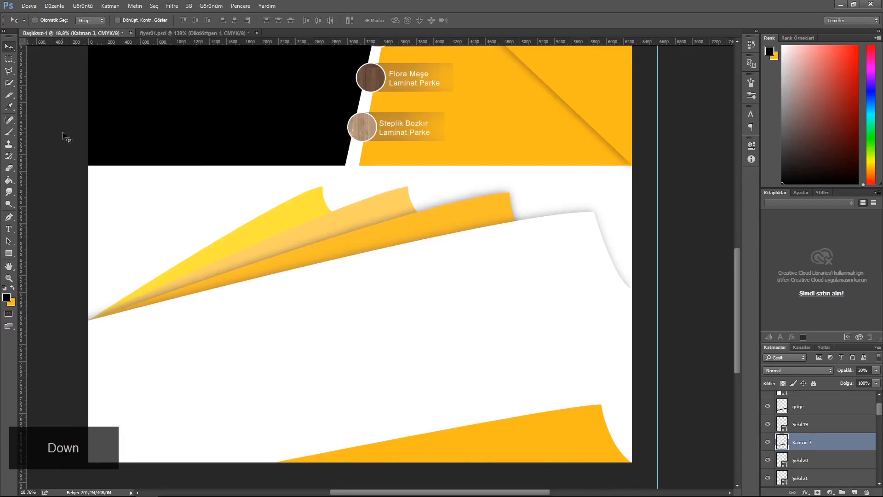
# - Bring the folded yellow shapes into view and set Katman 3's opacity to 39%
pyautogui.scroll(5, 242, 297)
pyautogui.press('space')
pyautogui.moveTo(491, 239); pyautogui.dragTo(393, 298)
pyautogui.hotkey('ctrl', 'Down')
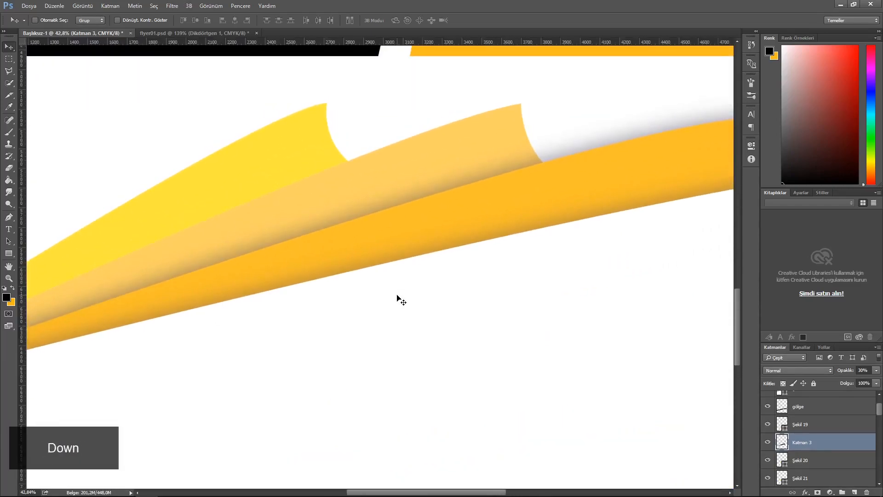
pyautogui.moveTo(876, 370); pyautogui.dragTo(860, 377)
pyautogui.press('Down')
pyautogui.press('Down')
pyautogui.press('Down')
pyautogui.press('Down')
pyautogui.press('Down')
pyautogui.press('Down')
pyautogui.press('Down')
pyautogui.press('Down')
pyautogui.press('Down')
pyautogui.press('Down')
pyautogui.press('Down')
pyautogui.press('Down')
pyautogui.press('Down')
pyautogui.press('Down')
pyautogui.press('Down')
pyautogui.press('Down')
pyautogui.press('Down')
pyautogui.press('Down')
pyautogui.press('Down')
pyautogui.press('Down')
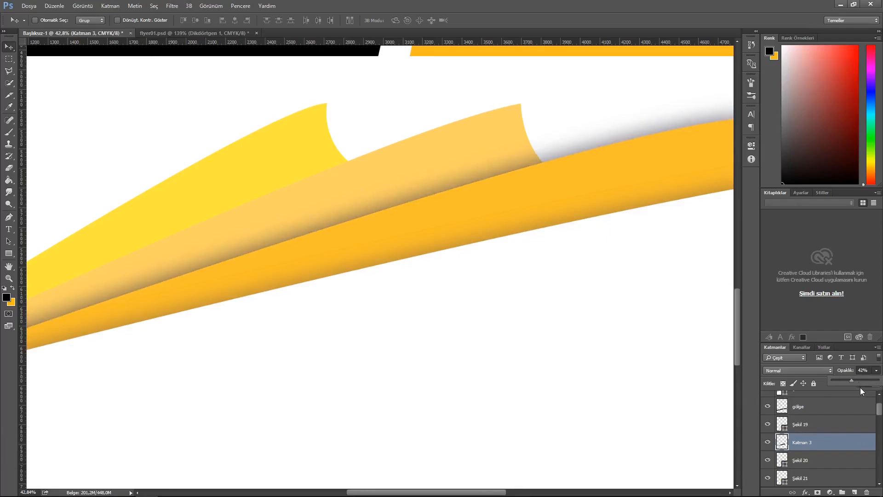
pyautogui.press('Return')
# - Try several blending modes on Katman 3, settling on Çoğalt at 23% opacity
pyautogui.click(798, 370)
pyautogui.click(800, 288)
pyautogui.click(799, 371)
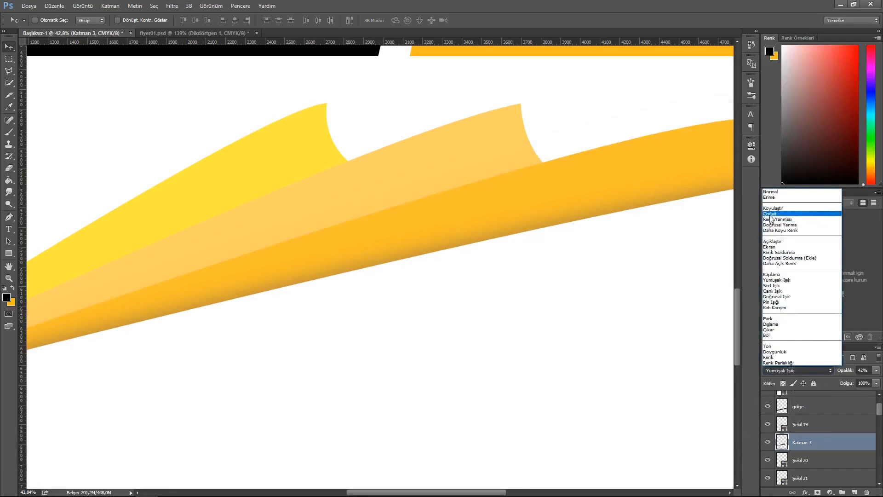
pyautogui.click(771, 213)
pyautogui.click(788, 370)
pyautogui.click(770, 208)
pyautogui.click(788, 370)
pyautogui.click(772, 219)
pyautogui.click(792, 371)
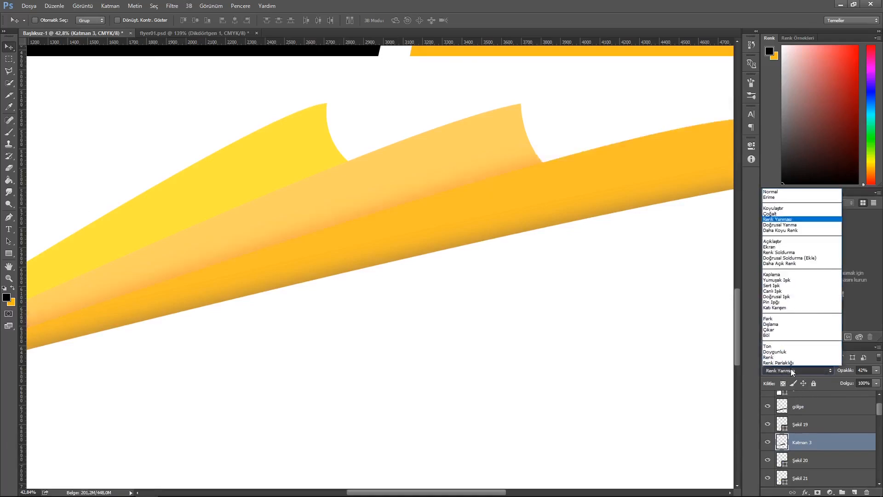
pyautogui.click(771, 225)
pyautogui.click(781, 370)
pyautogui.click(775, 280)
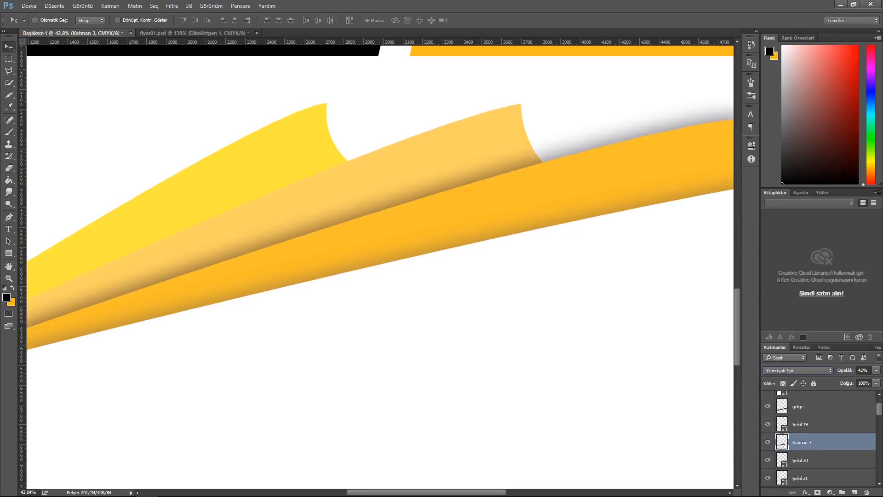
pyautogui.click(786, 371)
pyautogui.click(769, 213)
pyautogui.moveTo(876, 370); pyautogui.dragTo(842, 382)
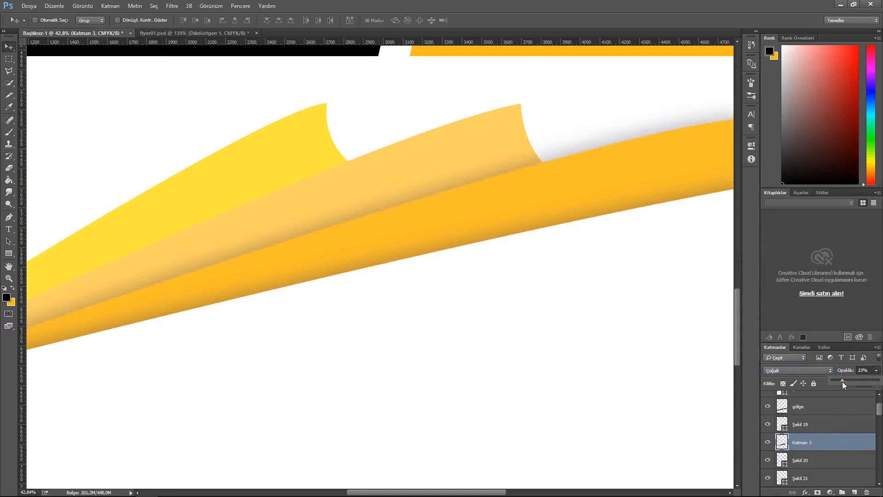
# - Paint a dark stroke inside Şekil 20's outline on new layer Katman 4
pyautogui.click(814, 461)
pyautogui.click(817, 477)
pyautogui.click(854, 492)
pyautogui.scroll(2, 823, 439)
pyautogui.keyDown('ctrl'); pyautogui.click(783, 419); pyautogui.keyUp('ctrl')
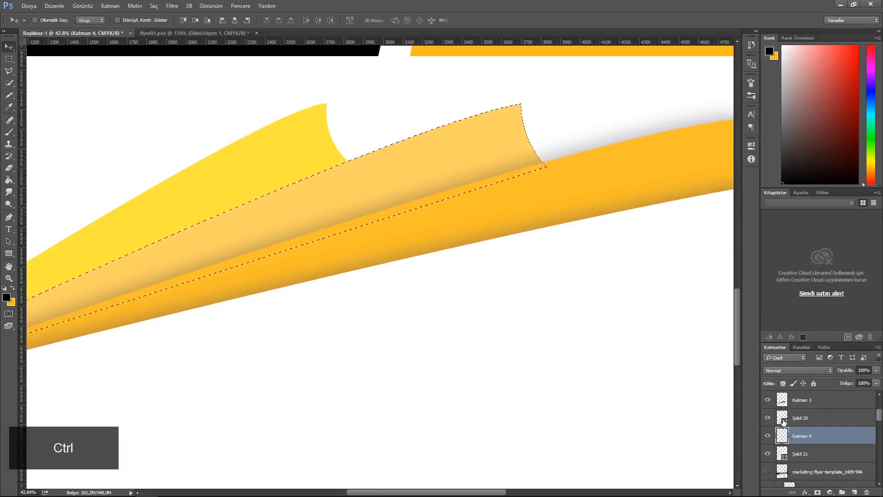
pyautogui.press('b')
pyautogui.scroll(-5, 243, 340)
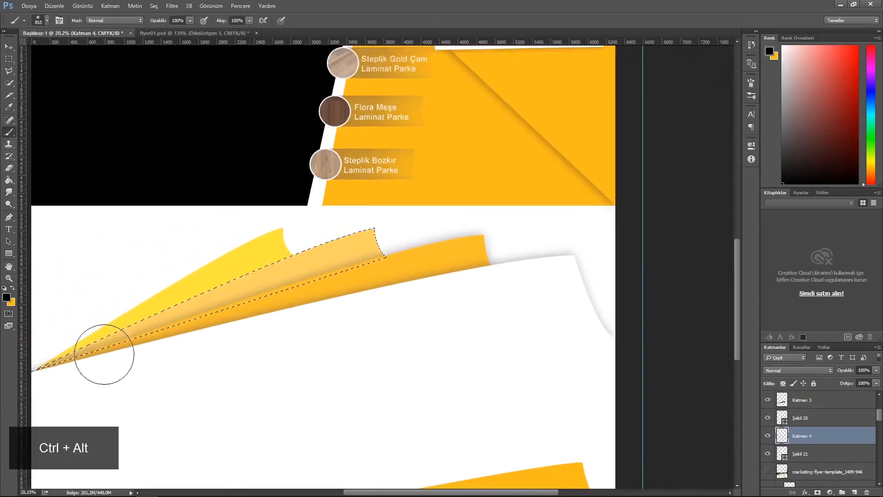
pyautogui.moveTo(104, 354)
pyautogui.mouseDown()
pyautogui.moveTo(207, 370)
pyautogui.moveTo(112, 357)
pyautogui.moveTo(437, 221)
pyautogui.mouseUp()
pyautogui.hotkey('ctrl', 'd')
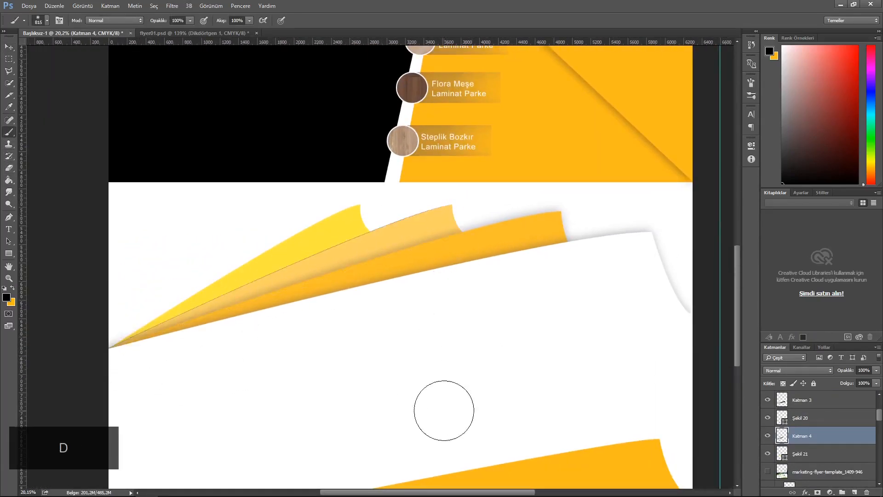
# - Set Katman 4 to Çoğalt, nudge it up along the fold, blur it, and lower its opacity
pyautogui.scroll(2, 379, 341)
pyautogui.click(798, 371)
pyautogui.click(800, 212)
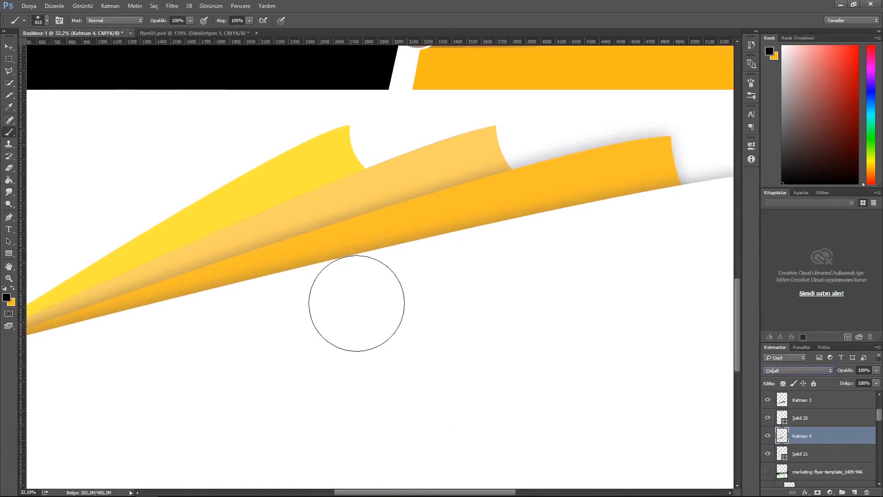
pyautogui.click(9, 46)
pyautogui.press('Up')
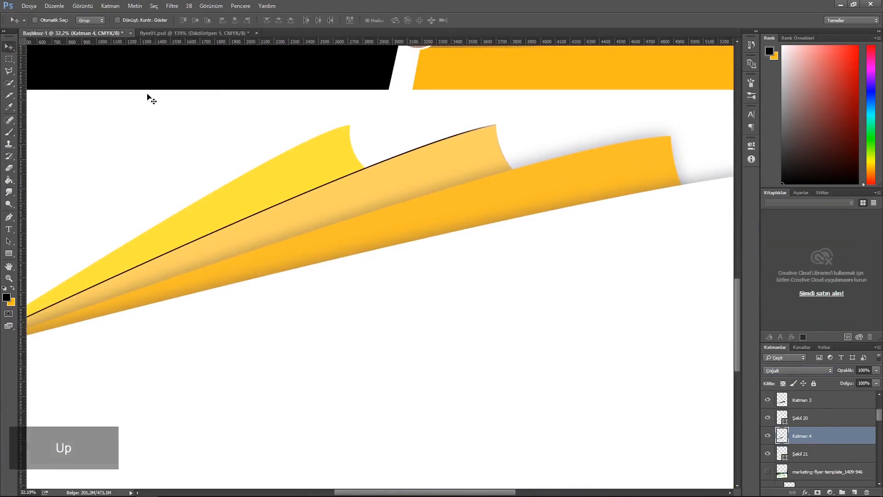
pyautogui.hotkey('ctrl', 'f')
pyautogui.moveTo(875, 382); pyautogui.dragTo(848, 386)
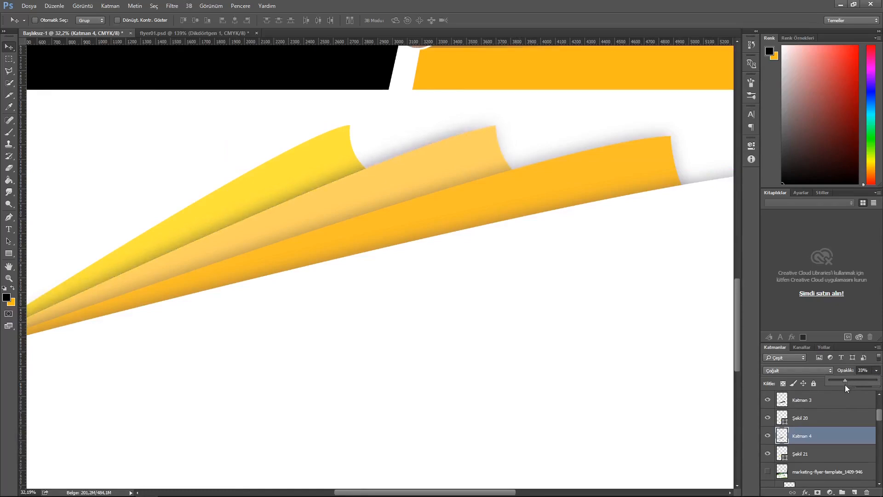
pyautogui.press('Return')
pyautogui.press('Delete')
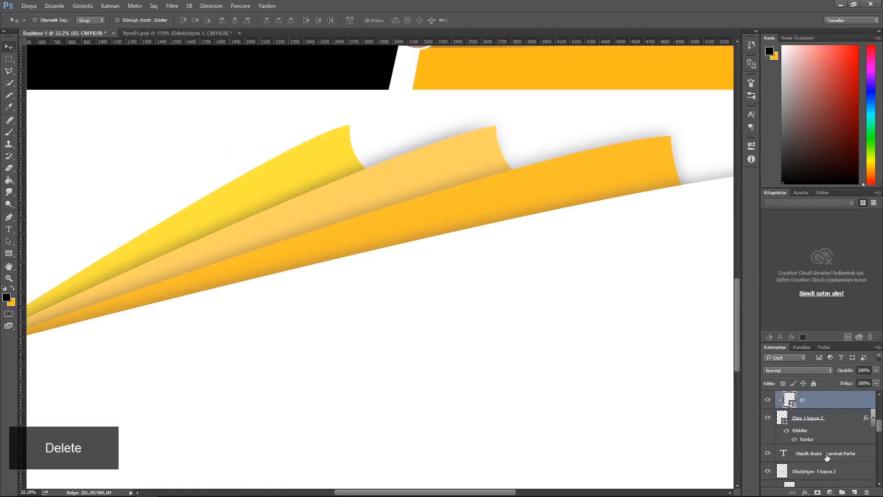
# - Toggle Şekil 21's visibility to inspect the fold, then select the layer beneath it
pyautogui.scroll(2, 826, 457)
pyautogui.click(816, 482)
pyautogui.scroll(1, 824, 469)
pyautogui.click(807, 425)
pyautogui.click(769, 424)
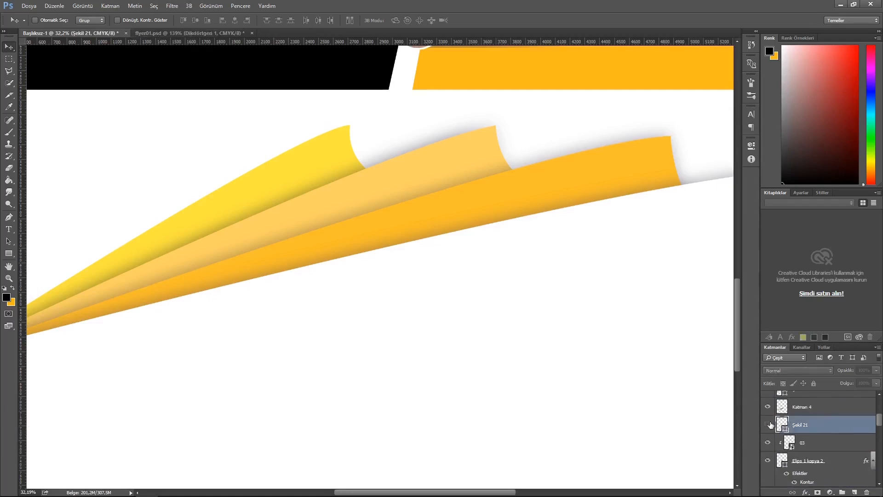
pyautogui.click(769, 424)
pyautogui.click(811, 443)
# - Fill the fold outline with black on new layer Katman 5, blur it, nudge down, set opacity 42%
pyautogui.click(854, 491)
pyautogui.scroll(1, 805, 407)
pyautogui.keyDown('ctrl'); pyautogui.click(782, 419); pyautogui.keyUp('ctrl')
pyautogui.scroll(-2, 180, 312)
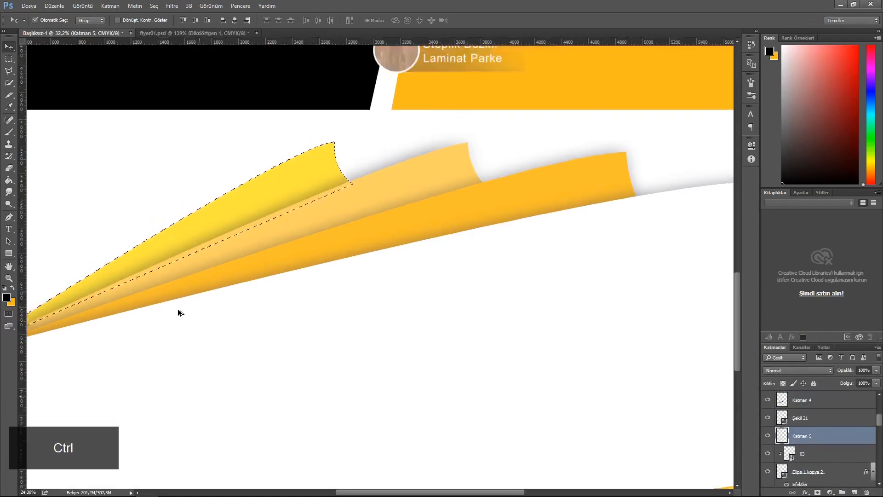
pyautogui.scroll(-2, 179, 313)
pyautogui.press('b')
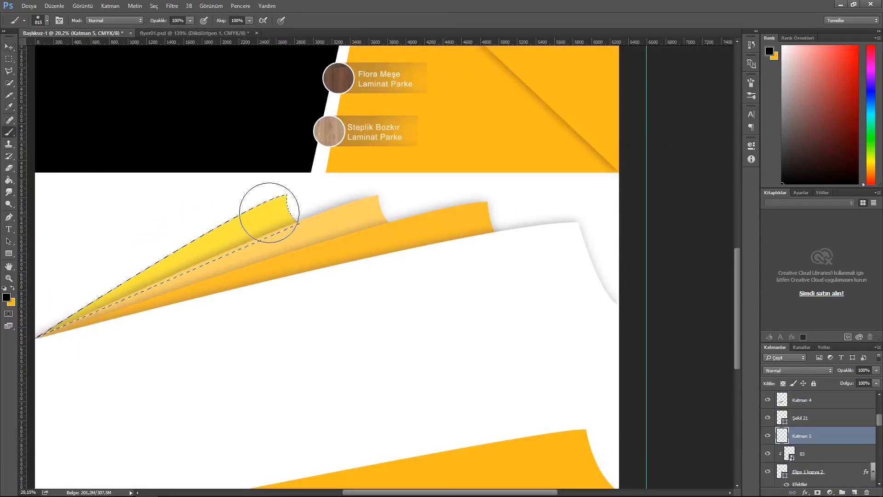
pyautogui.press('v')
pyautogui.hotkey('alt', 'Delete')
pyautogui.hotkey('ctrl', 'd')
pyautogui.hotkey('ctrl', 'f')
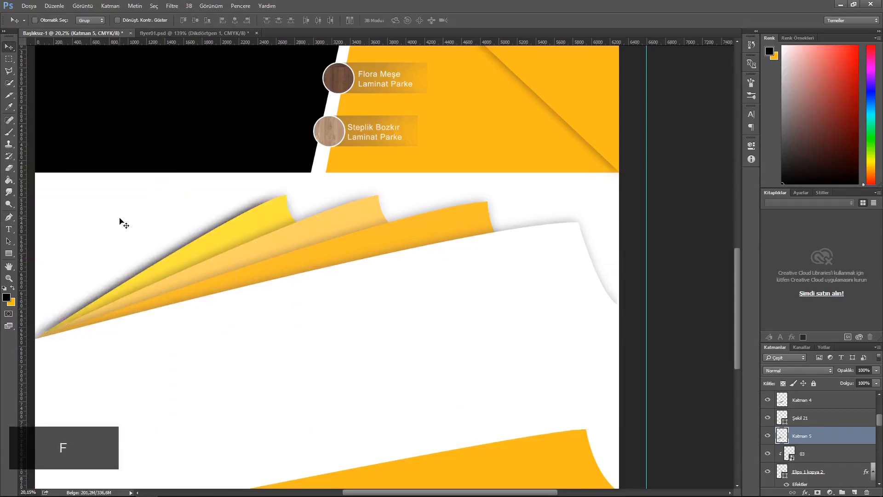
pyautogui.press('Down')
pyautogui.press('Down')
pyautogui.scroll(3, 279, 315)
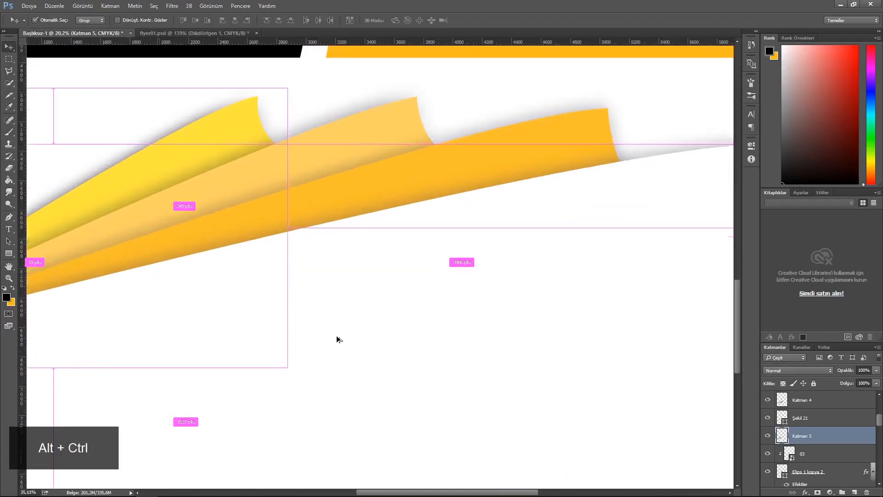
pyautogui.click(876, 370)
pyautogui.moveTo(876, 381); pyautogui.dragTo(849, 386)
pyautogui.scroll(-5, 302, 267)
# - Type the headline 'EVİNİZİ BAŞTAN YARATIN', correcting the stray letter before 'AŞTAN'
pyautogui.write('EVİNİZİ h')
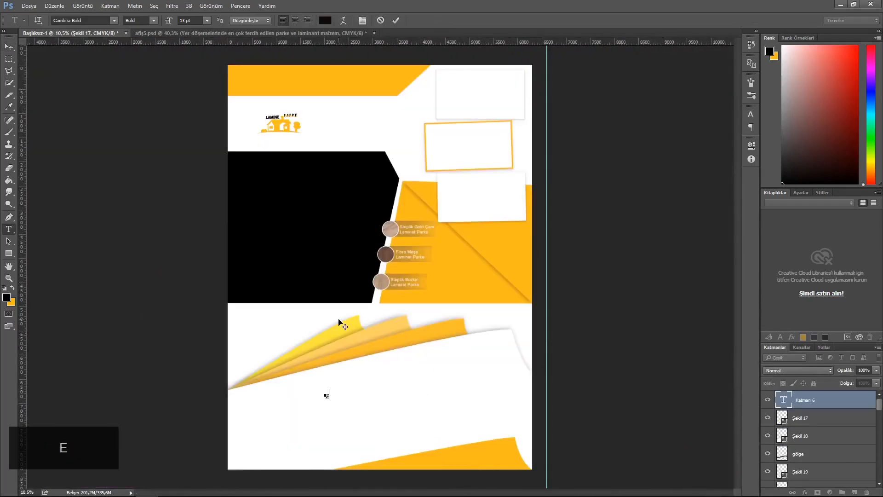
pyautogui.press('capslock')
pyautogui.write('AŞTAN YARATIN')
pyautogui.click(352, 396)
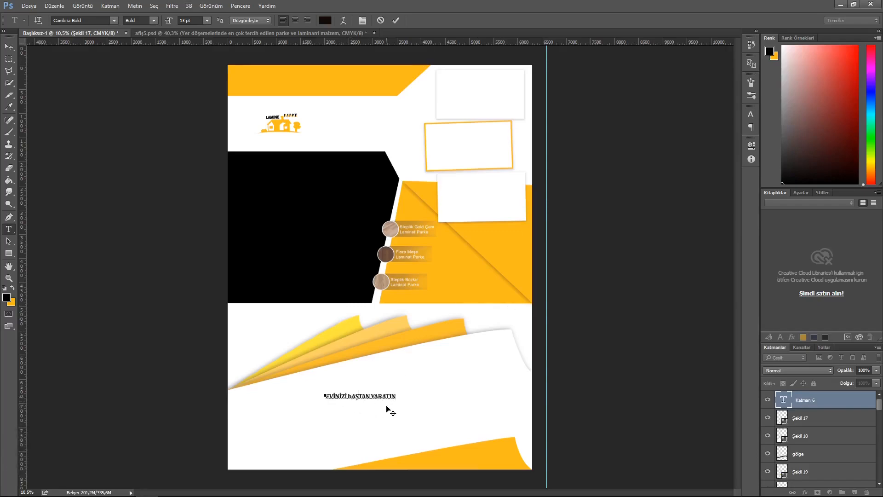
pyautogui.press('BackSpace')
pyautogui.write('B')
pyautogui.click(396, 21)
# - Set the headline font to Arial Black and colour 'BAŞTAN YARATIN' with the flyer's sampled orange
pyautogui.click(9, 47)
pyautogui.scroll(2, 442, 390)
pyautogui.scroll(2, 444, 393)
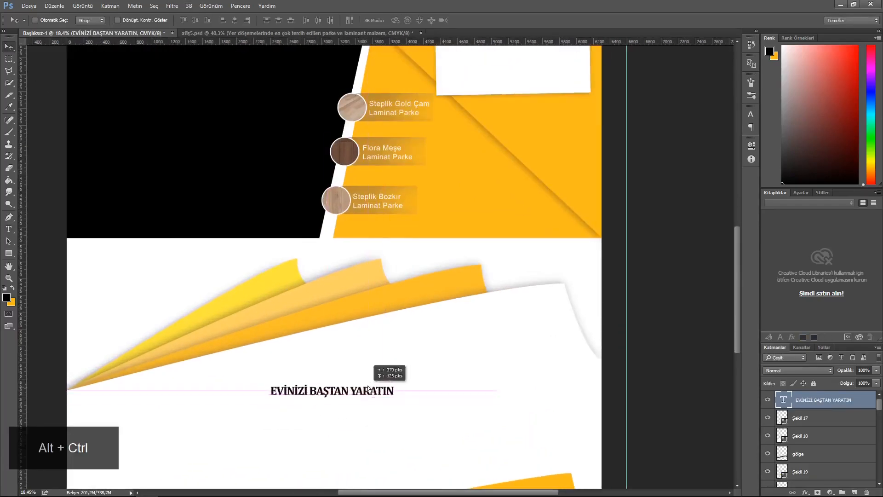
pyautogui.press('t')
pyautogui.click(114, 21)
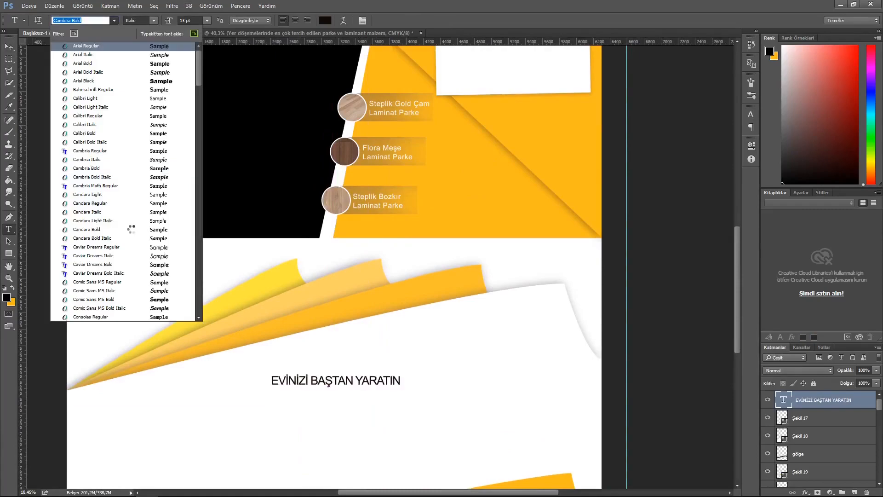
pyautogui.click(96, 46)
pyautogui.click(153, 20)
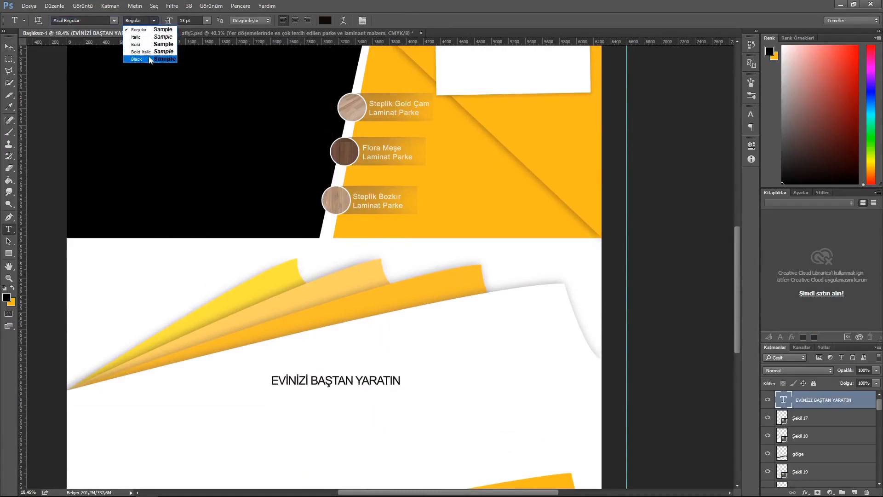
pyautogui.click(138, 60)
pyautogui.click(325, 21)
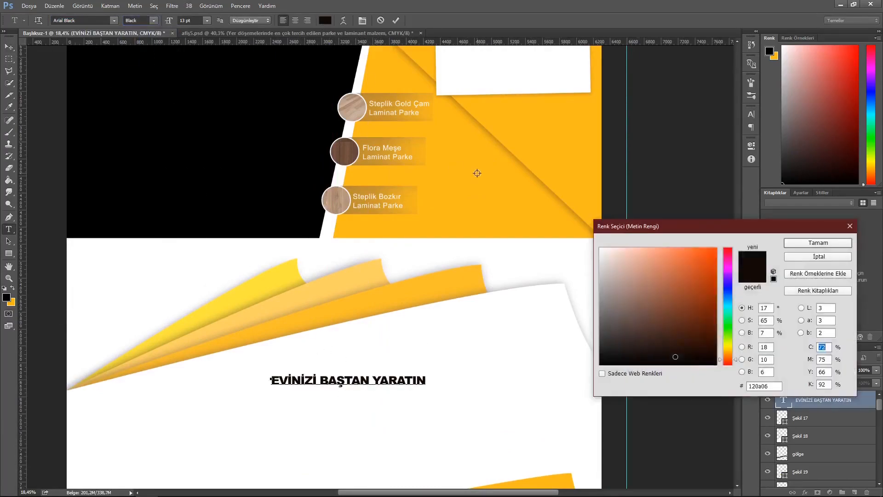
pyautogui.click(477, 171)
pyautogui.click(818, 244)
pyautogui.hotkey('ctrl', 'h')
# - Resize the headline to 27 pt and shift it right and down into place
pyautogui.scroll(-1, 450, 401)
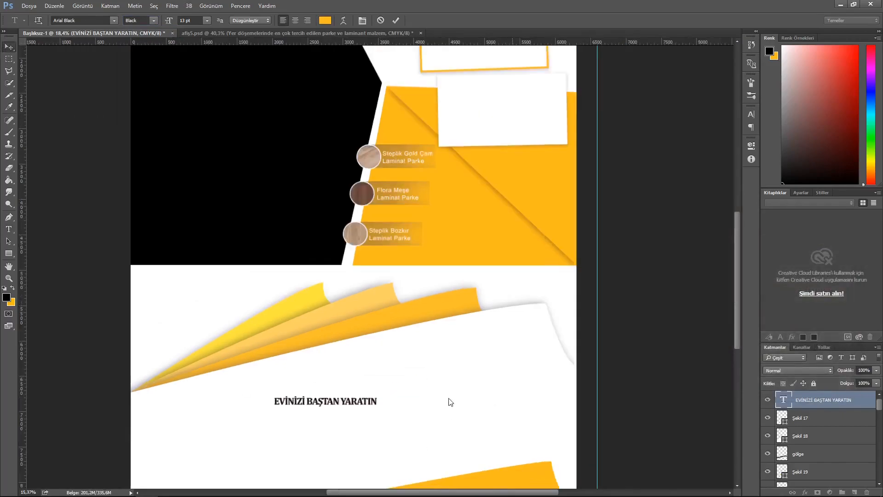
pyautogui.moveTo(394, 380); pyautogui.dragTo(334, 384)
pyautogui.click(8, 230)
pyautogui.click(206, 21)
pyautogui.click(200, 135)
pyautogui.click(9, 47)
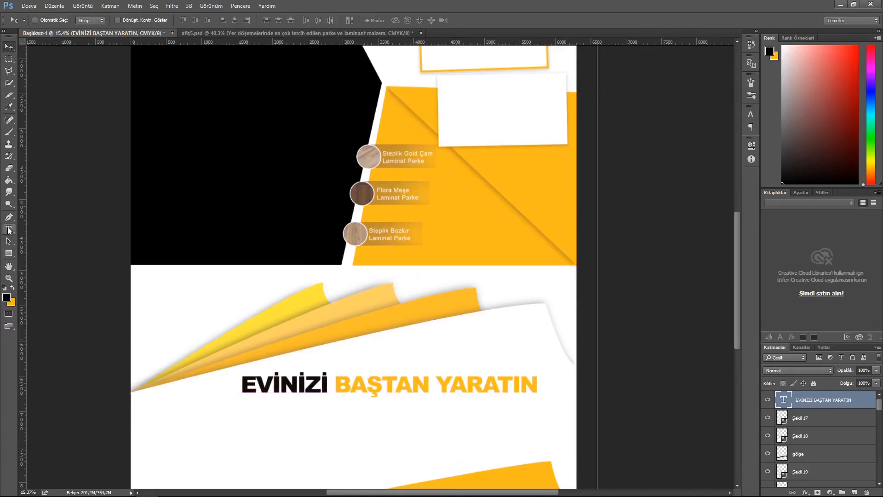
pyautogui.click(9, 229)
pyautogui.click(169, 22)
pyautogui.write('27')
pyautogui.press('Return')
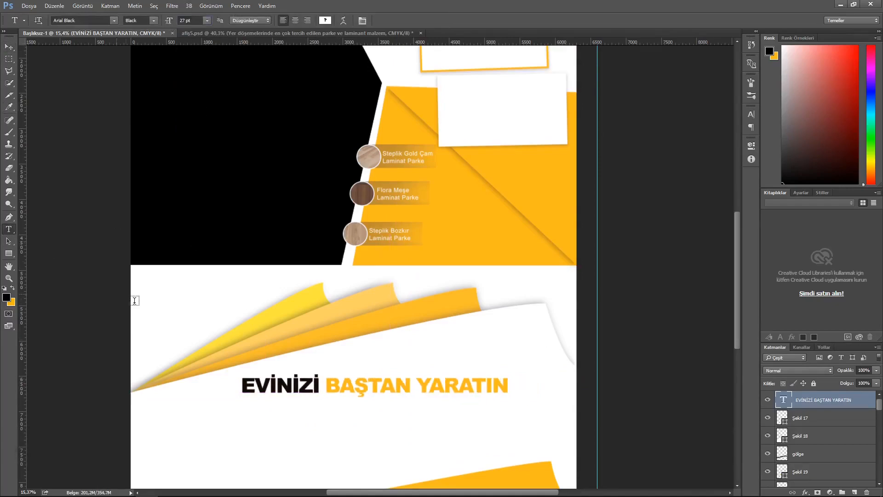
pyautogui.click(8, 47)
pyautogui.moveTo(366, 390); pyautogui.dragTo(368, 393)
# - Fine-tune the headline position and draw an empty text box below it
pyautogui.press('space')
pyautogui.moveTo(300, 432); pyautogui.dragTo(297, 374)
pyautogui.press('t')
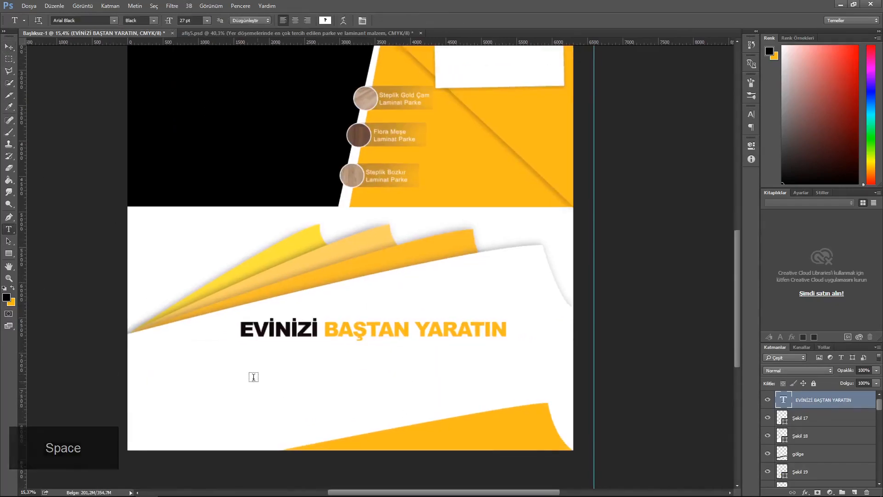
pyautogui.moveTo(239, 357); pyautogui.dragTo(512, 391)
pyautogui.press('space')
pyautogui.click(153, 21)
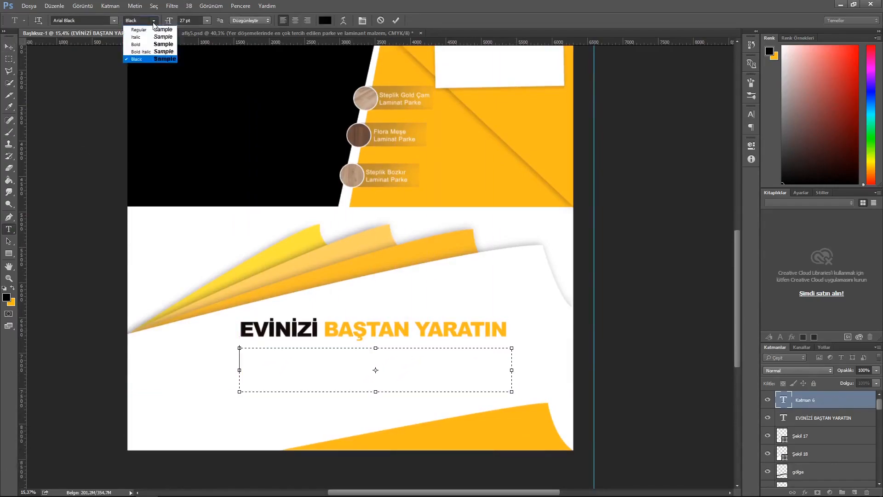
# - Paste the body paragraph into the text box under the headline and commit it
pyautogui.click(157, 30)
pyautogui.write('9')
pyautogui.write('Yer döşemelerinde en çok tercih edilen parke ve laminant malzemeler birçok kişinin kararsızlık yaşamasına neden olmaktadır. İki malzeme arasındaki hammadde farkı ve kullanım özellikleri açısından birbirlerine karşı üstünlükleri söz konusudur.')
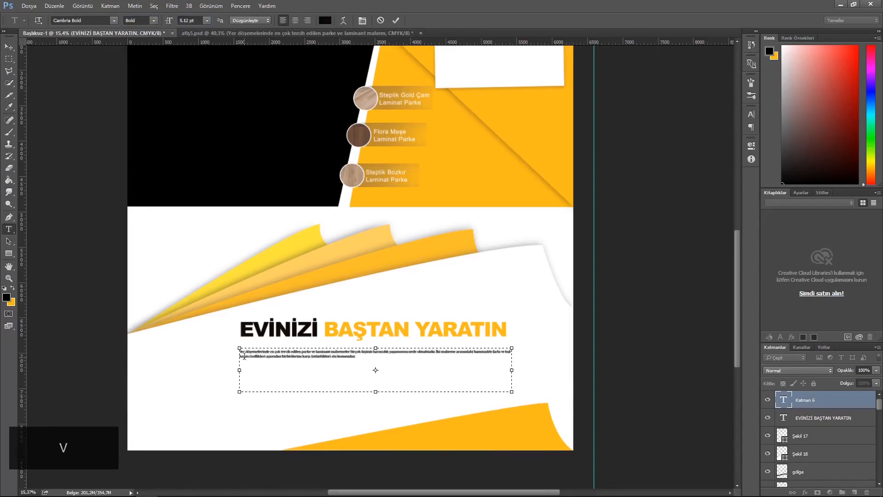
pyautogui.hotkey('ctrl', 'Return')
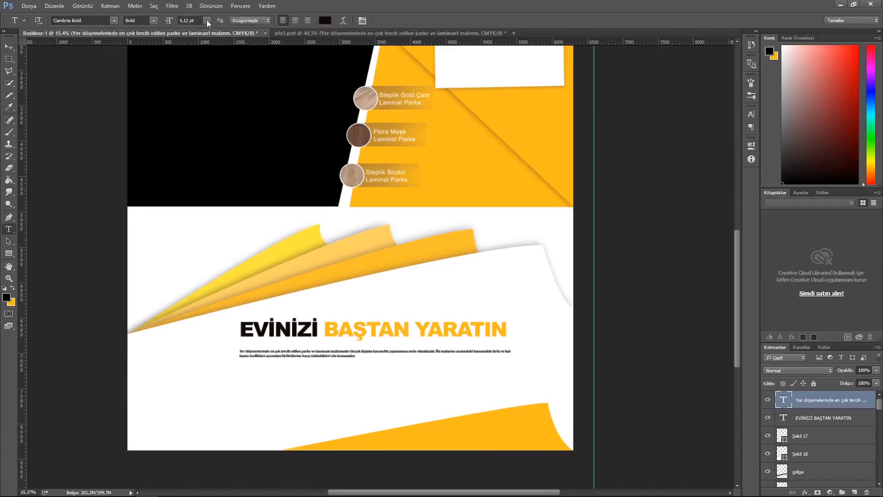
# - Set the paragraph font to Calibri Light Italic
pyautogui.click(207, 21)
pyautogui.click(201, 107)
pyautogui.click(207, 21)
pyautogui.click(201, 57)
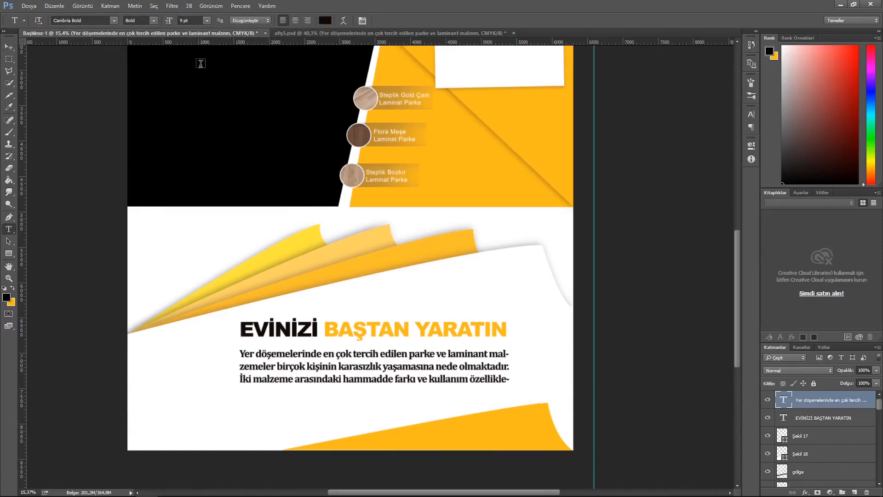
pyautogui.scroll(4, 412, 359)
pyautogui.click(114, 20)
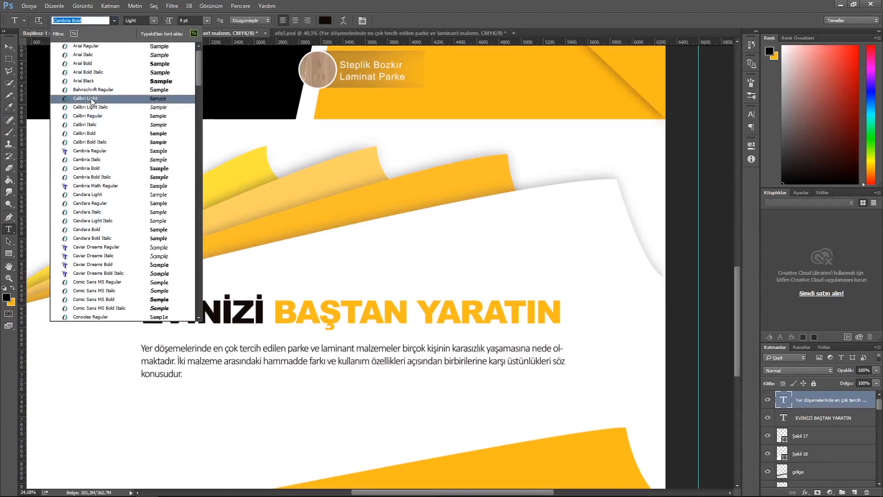
pyautogui.click(85, 98)
pyautogui.click(140, 21)
pyautogui.click(147, 50)
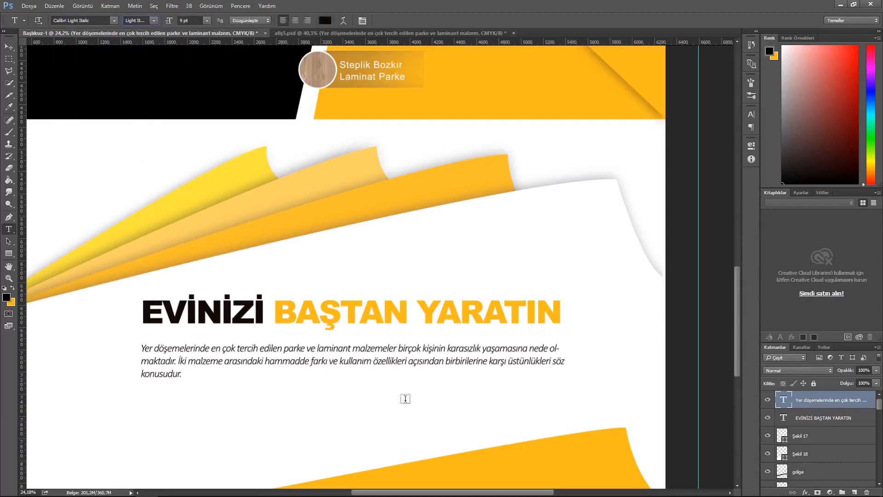
# - Set the paragraph size to 11 pt, leaving the text colour unchanged
pyautogui.click(325, 20)
pyautogui.click(850, 225)
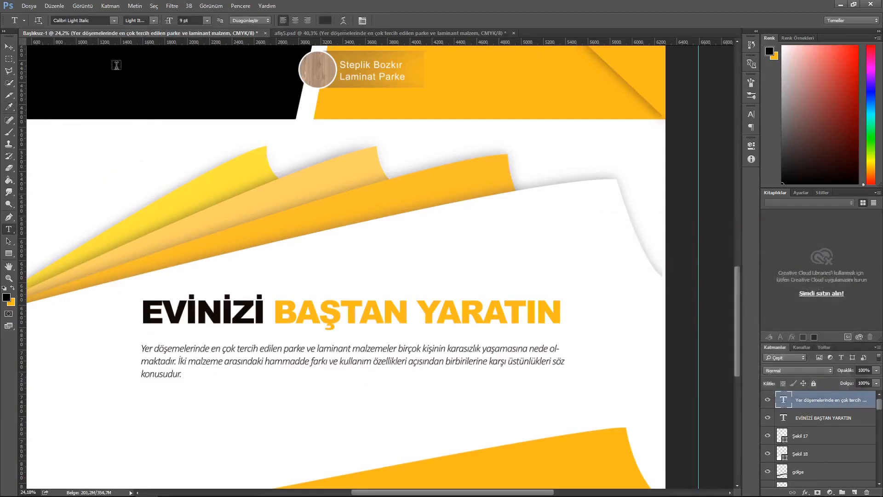
pyautogui.click(207, 20)
pyautogui.click(202, 73)
pyautogui.click(207, 20)
pyautogui.click(204, 80)
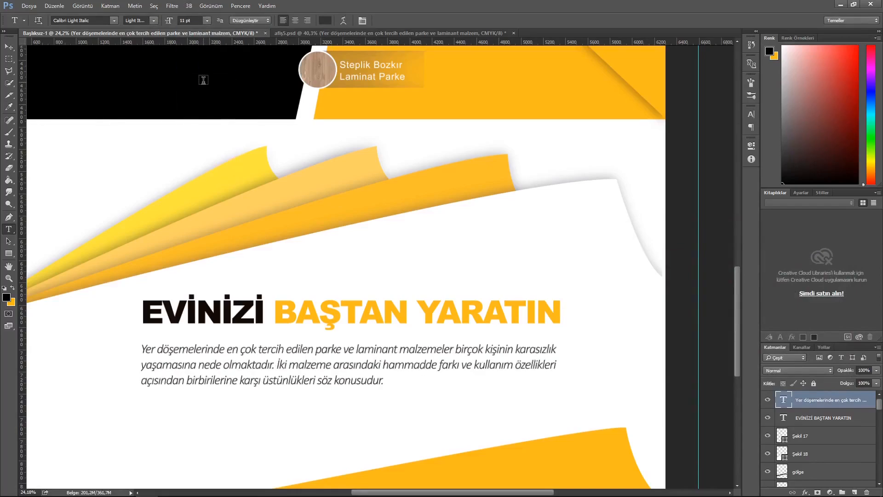
pyautogui.click(9, 47)
pyautogui.press('space')
pyautogui.moveTo(146, 352); pyautogui.dragTo(302, 309)
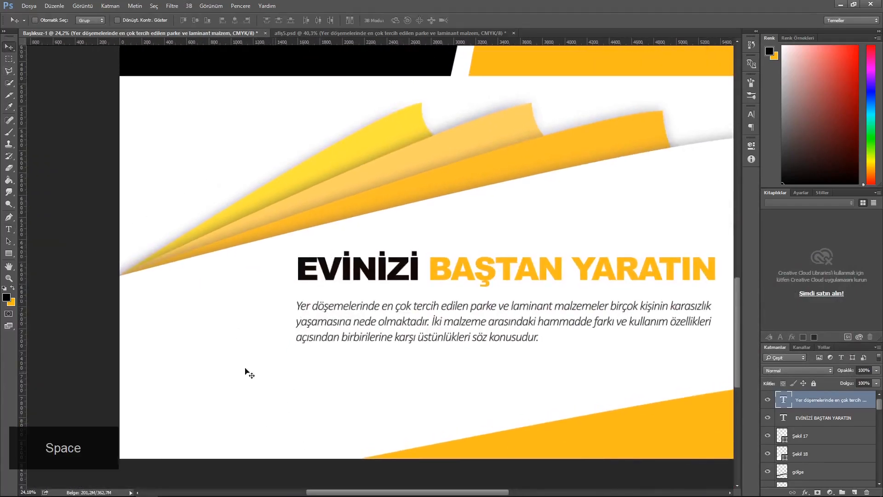
# - Draw a small rounded rectangle and delete the unwanted tiny one
pyautogui.rightClick(9, 253)
pyautogui.click(46, 286)
pyautogui.rightClick(9, 254)
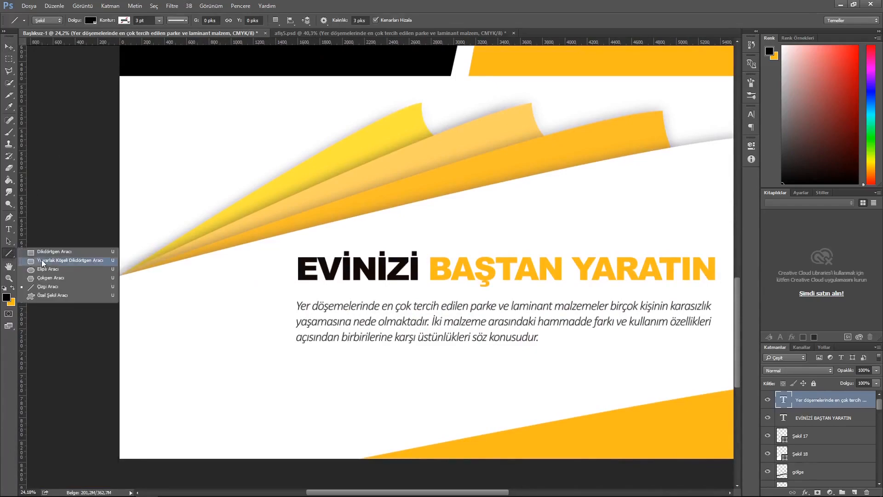
pyautogui.click(46, 261)
pyautogui.moveTo(229, 378)
pyautogui.mouseDown()
pyautogui.moveTo(235, 385)
pyautogui.moveTo(209, 409)
pyautogui.moveTo(207, 429)
pyautogui.moveTo(227, 428)
pyautogui.mouseUp()
pyautogui.click(731, 139)
pyautogui.click(823, 401)
pyautogui.press('Delete')
# - Fill the thin rounded-rectangle bar with orange sampled from the flyer
pyautogui.press('v')
pyautogui.doubleClick(782, 399)
pyautogui.click(651, 426)
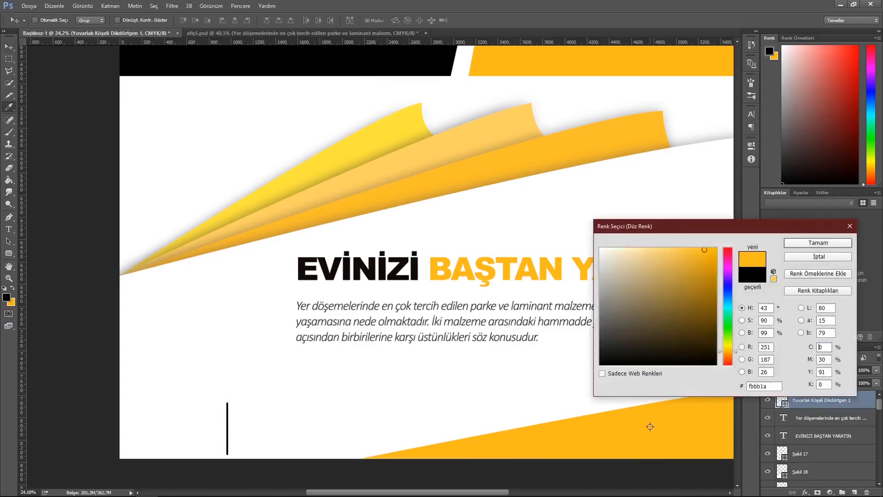
pyautogui.click(818, 243)
# - Add the subheading 'Parke Alırken Nelere Dikkat Etmeliyiz' beside the bar in Arial Bold 8 pt
pyautogui.click(267, 407)
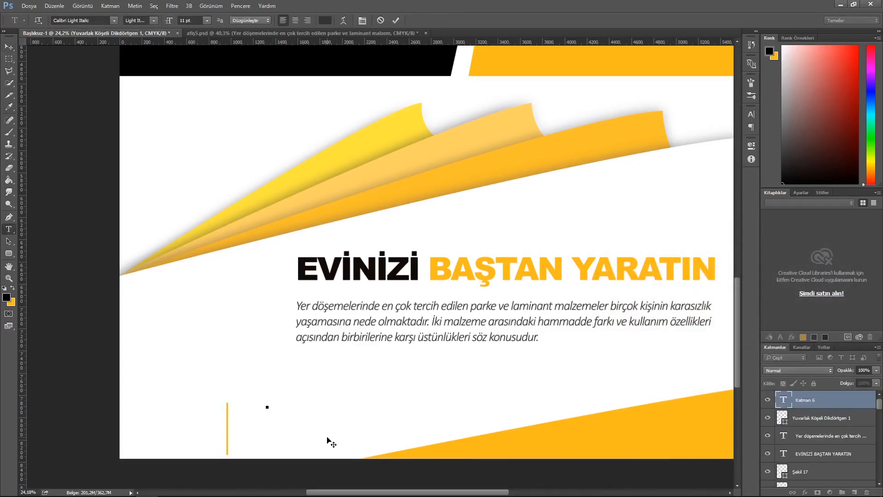
pyautogui.write('Parke Alırken Nelere  Dikkat Et')
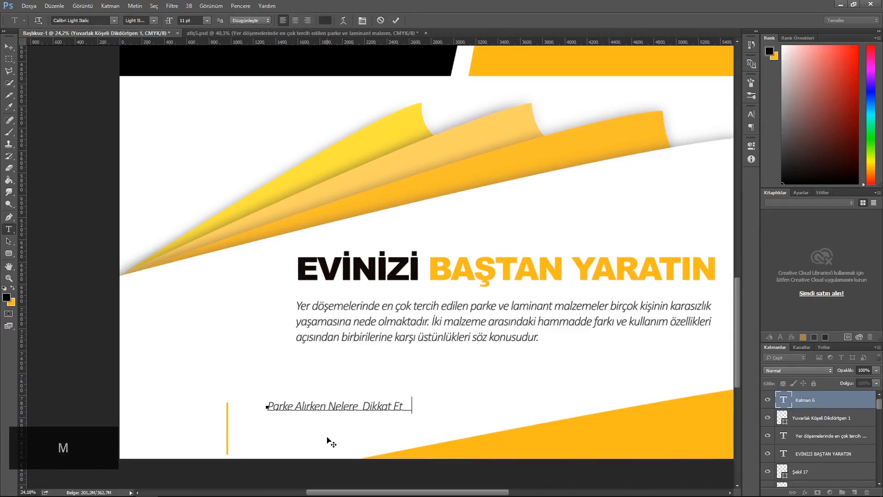
pyautogui.click(397, 20)
pyautogui.click(114, 21)
pyautogui.click(117, 46)
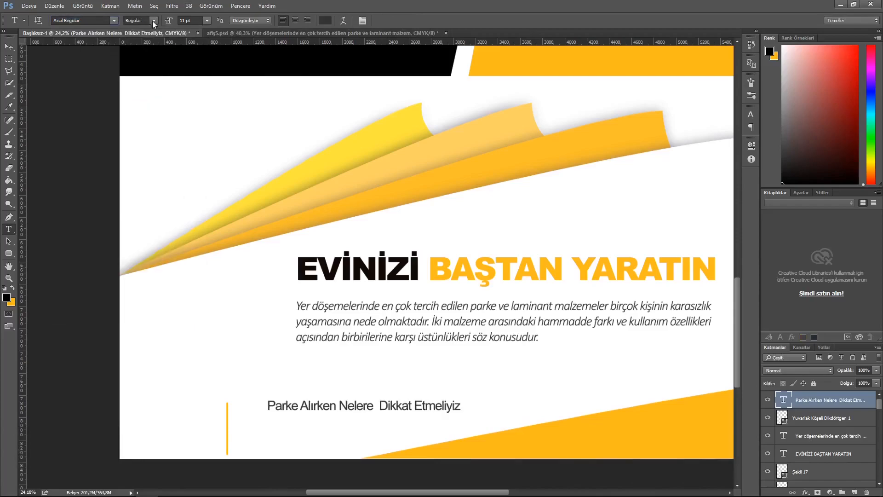
pyautogui.click(154, 21)
pyautogui.click(153, 45)
pyautogui.click(592, 295)
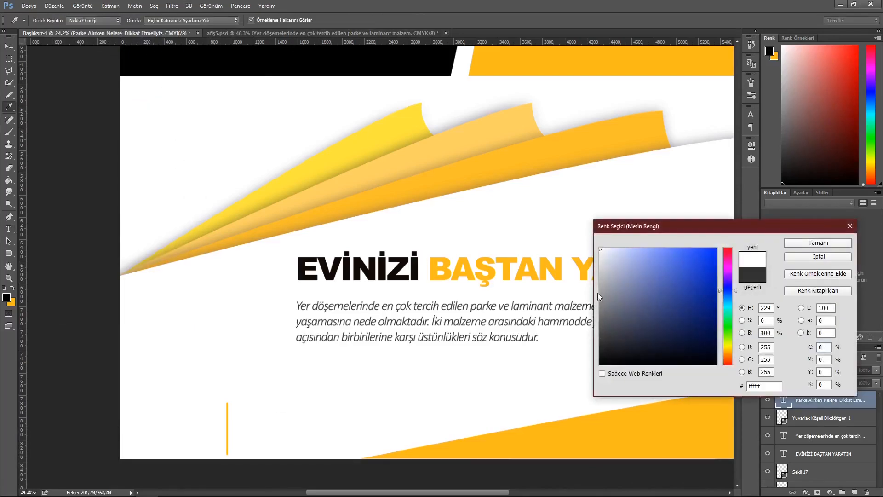
pyautogui.click(792, 245)
pyautogui.click(210, 20)
pyautogui.click(201, 54)
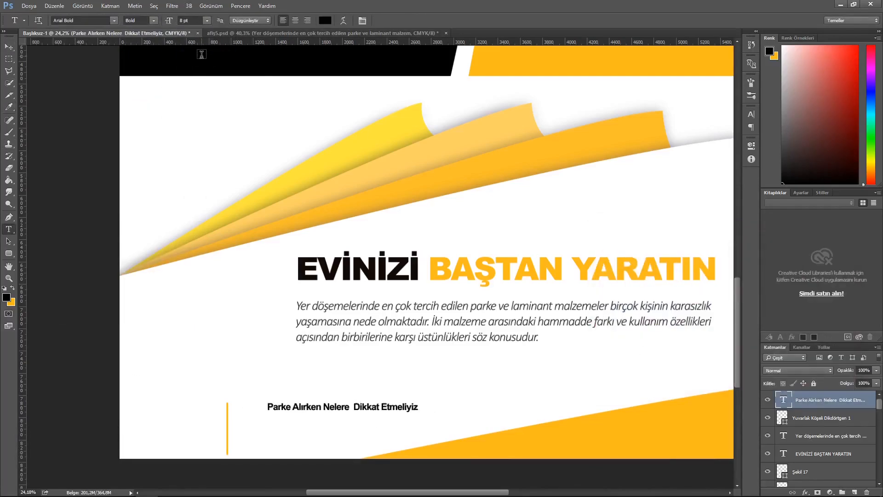
# - Move the subheading left next to the yellow bar, keeping the bar in place
pyautogui.click(9, 47)
pyautogui.moveTo(331, 420); pyautogui.dragTo(306, 419)
pyautogui.click(808, 418)
pyautogui.moveTo(704, 384); pyautogui.dragTo(605, 351)
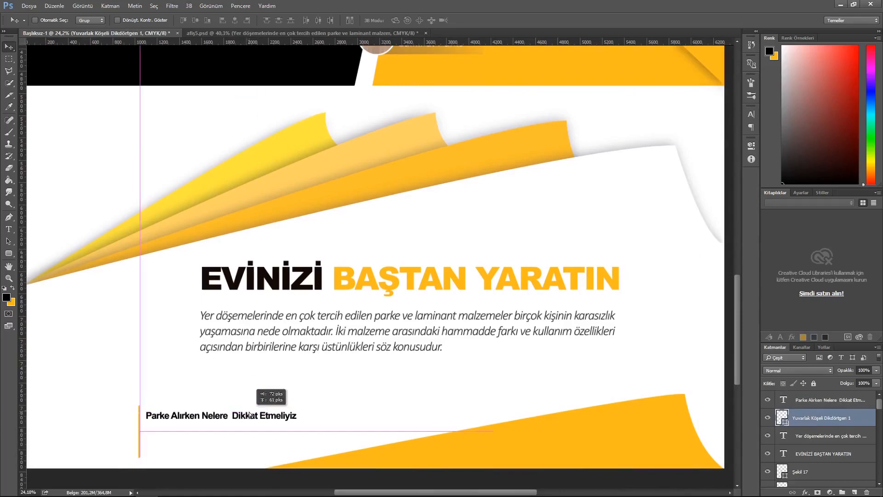
pyautogui.moveTo(248, 415); pyautogui.dragTo(249, 415)
pyautogui.hotkey('ctrl', 'z')
# - Paste the 'Uzun yıllar' paragraph under the subheading and colour it dark grey 373737
pyautogui.hotkey('ctrl', 'v')
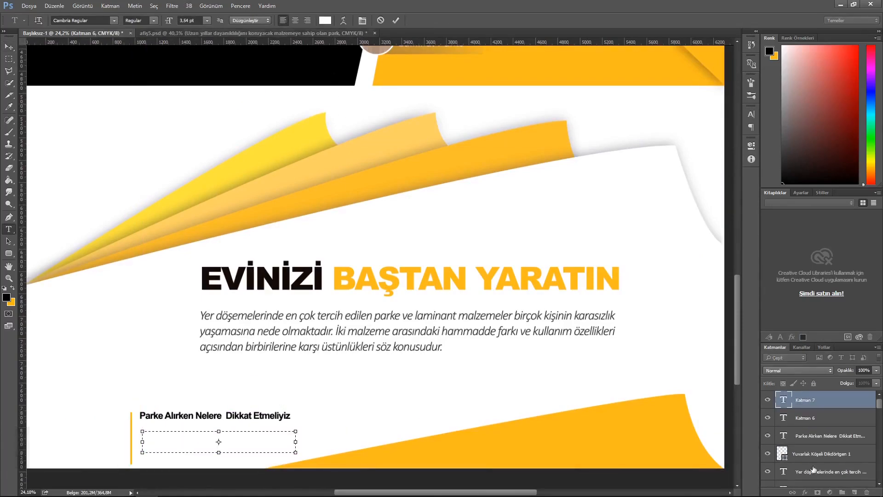
pyautogui.click(824, 416)
pyautogui.click(823, 401)
pyautogui.click(325, 21)
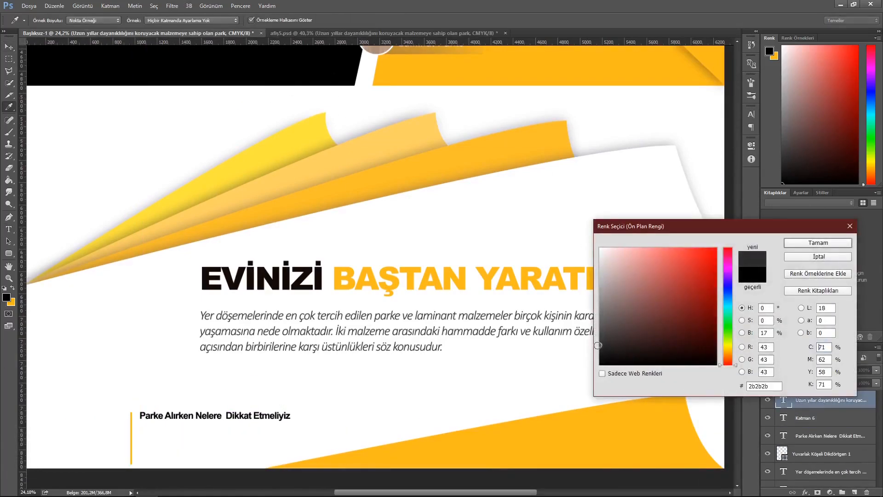
pyautogui.click(809, 245)
pyautogui.press('t')
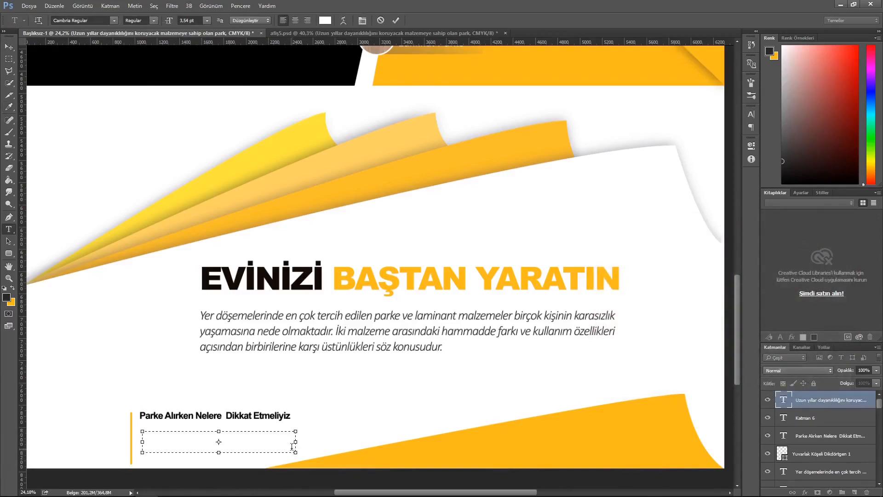
pyautogui.hotkey('ctrl', 'a')
pyautogui.click(325, 20)
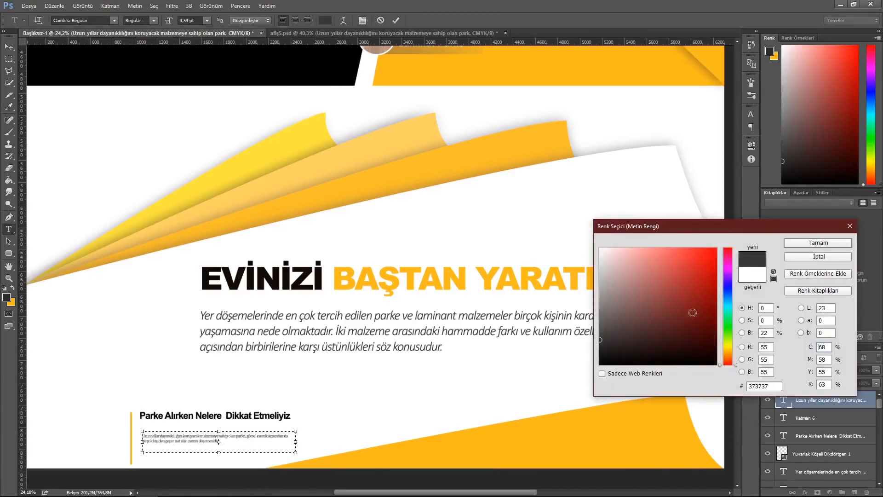
pyautogui.press('Return')
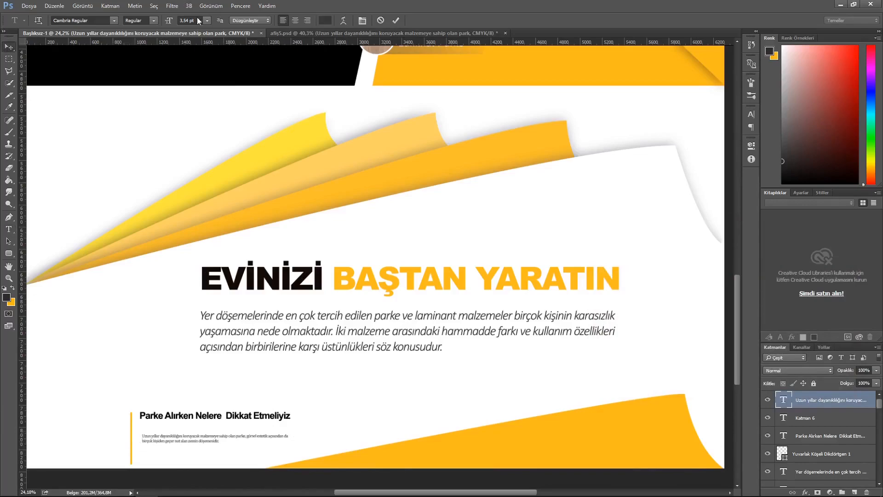
# - Set the paragraph in Candara Light Italic at 6 pt and widen its box
pyautogui.click(207, 21)
pyautogui.click(193, 44)
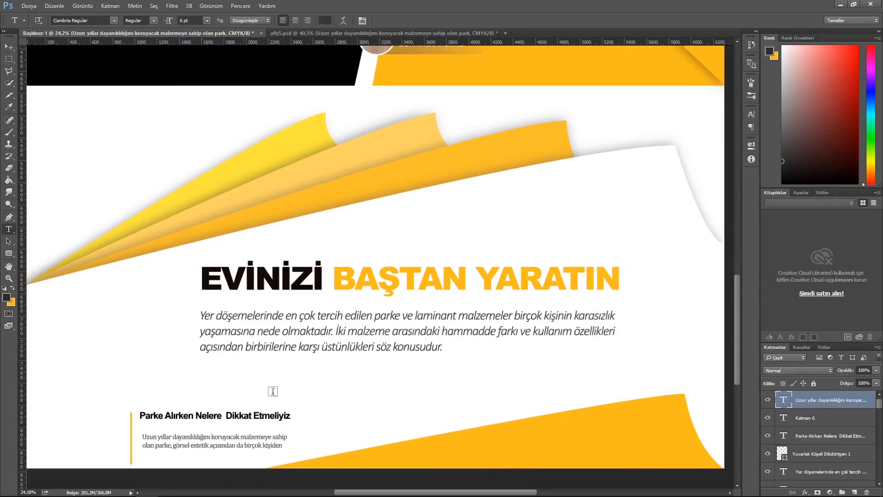
pyautogui.moveTo(321, 455); pyautogui.dragTo(353, 457)
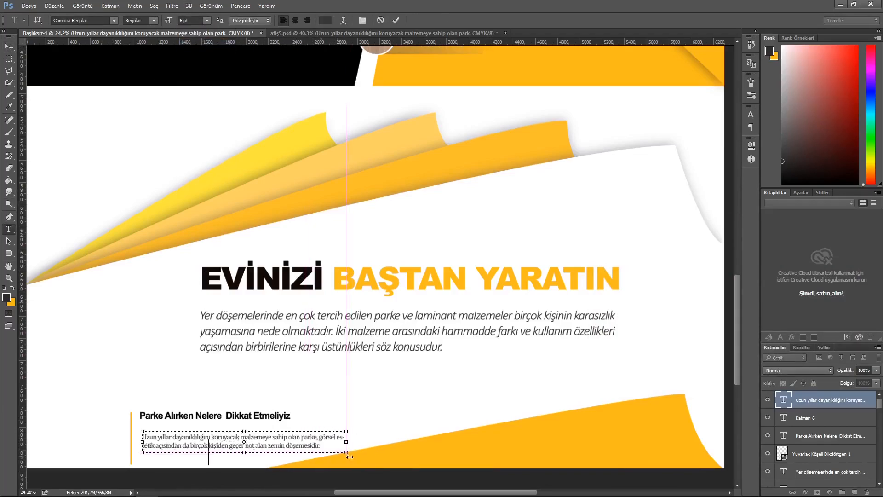
pyautogui.click(114, 21)
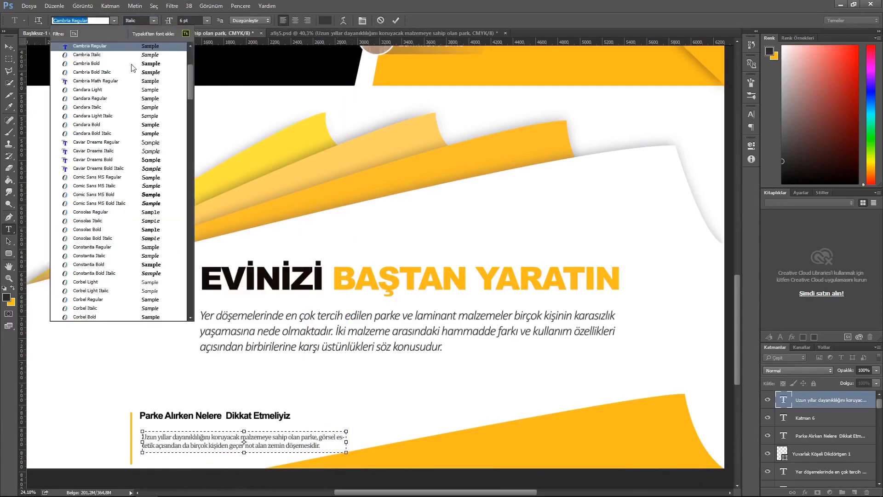
pyautogui.click(111, 117)
pyautogui.hotkey('ctrl', 'a')
pyautogui.click(114, 20)
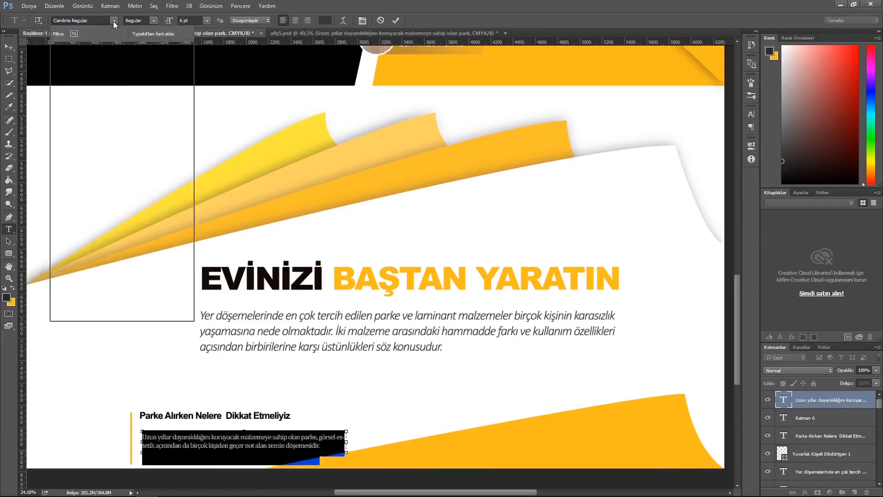
pyautogui.click(114, 117)
pyautogui.click(9, 46)
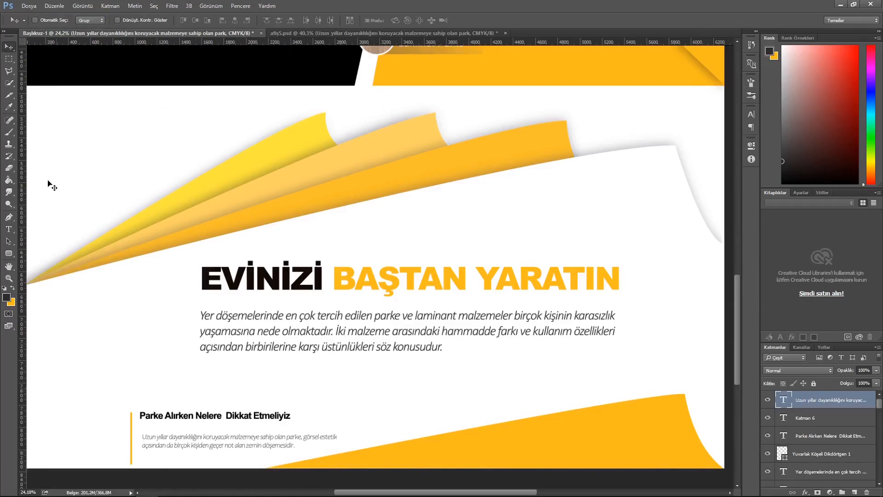
# - Nudge the Uzun yıllar paragraph up slightly beneath the subheading
pyautogui.moveTo(310, 408); pyautogui.dragTo(282, 323)
pyautogui.click(819, 436)
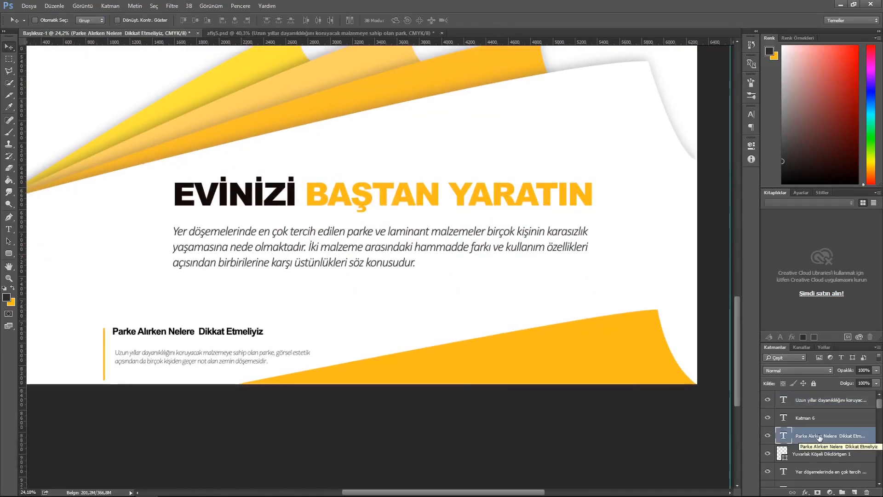
pyautogui.click(814, 409)
pyautogui.press('Up')
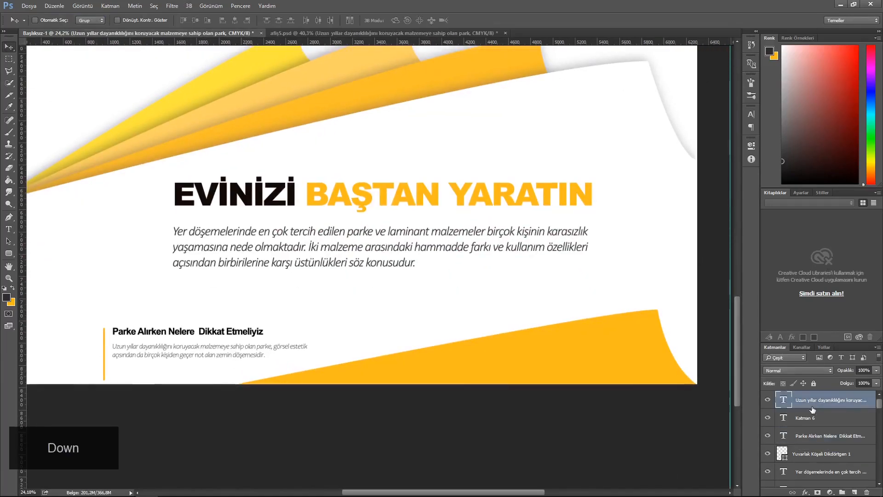
# - Resize the paragraph to 7 pt and widen its box so the lines reflow
pyautogui.press('t')
pyautogui.click(206, 21)
pyautogui.click(205, 61)
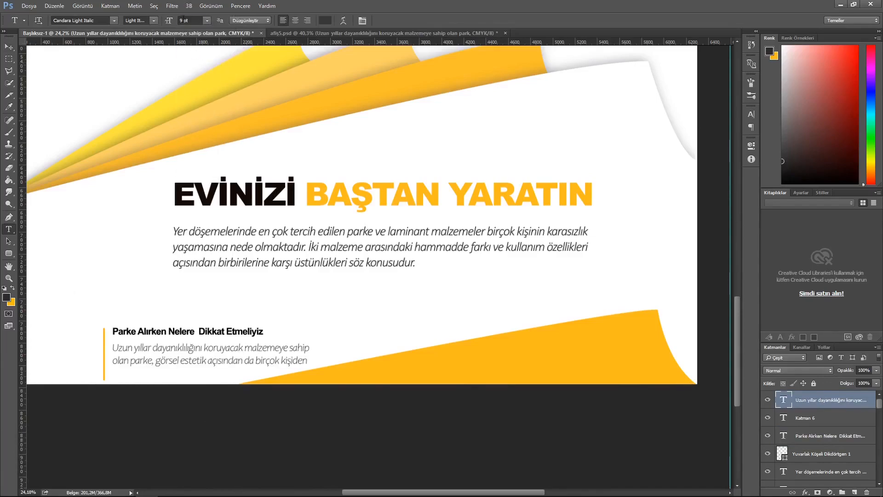
pyautogui.write('8')
pyautogui.press('Return')
pyautogui.moveTo(183, 20); pyautogui.dragTo(175, 20)
pyautogui.write('7')
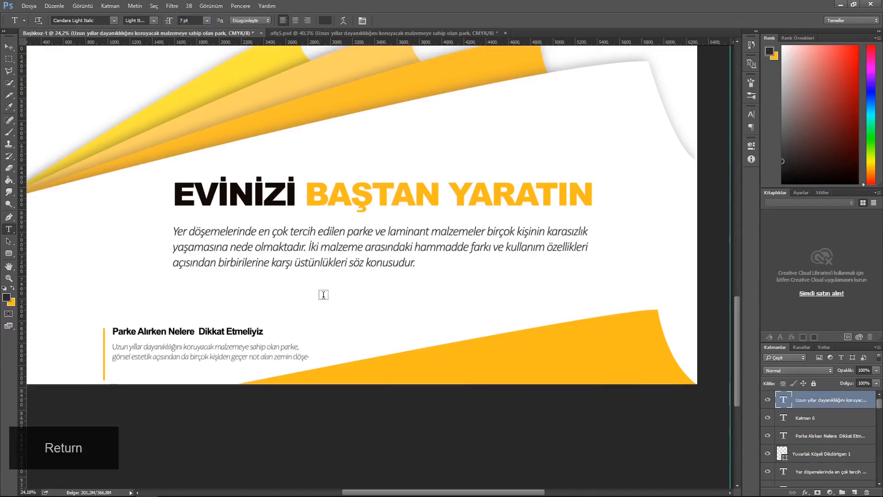
pyautogui.click(288, 357)
pyautogui.moveTo(314, 363); pyautogui.dragTo(326, 365)
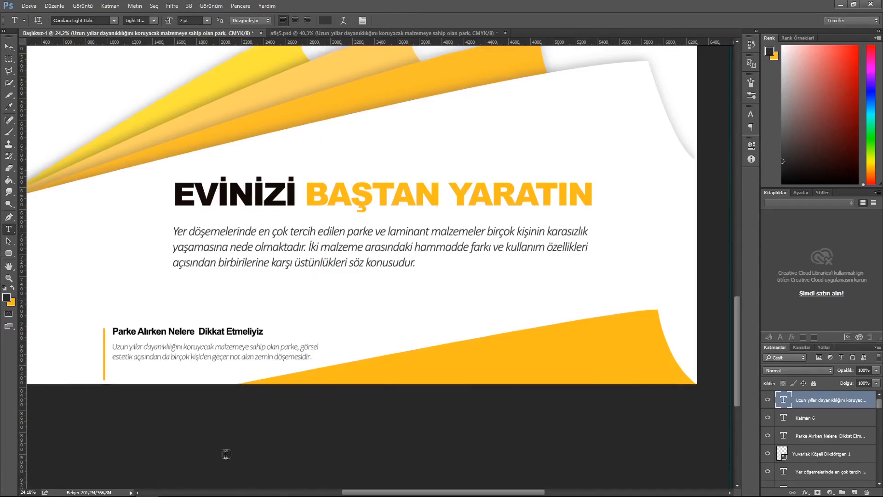
pyautogui.click(821, 453)
pyautogui.hotkey('ctrl', 't')
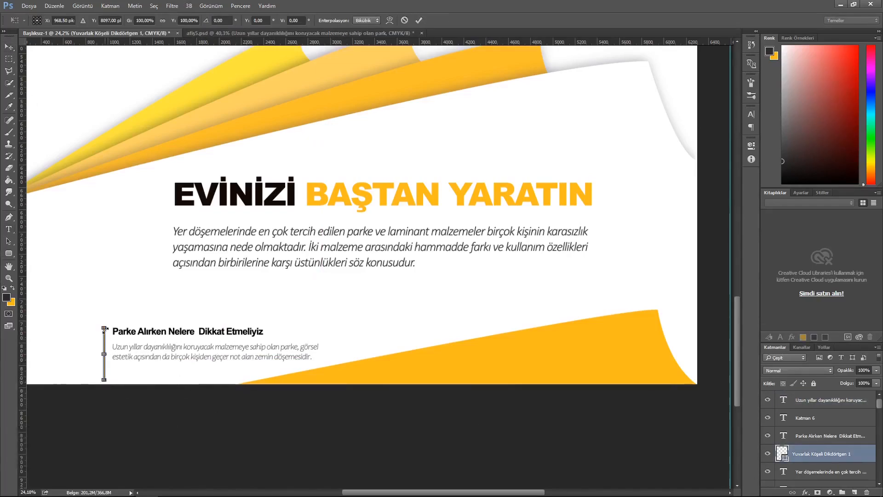
# - Shorten the yellow bar to the text block and bring the QR code into the bottom left
pyautogui.moveTo(105, 323); pyautogui.dragTo(104, 338)
pyautogui.click(8, 47)
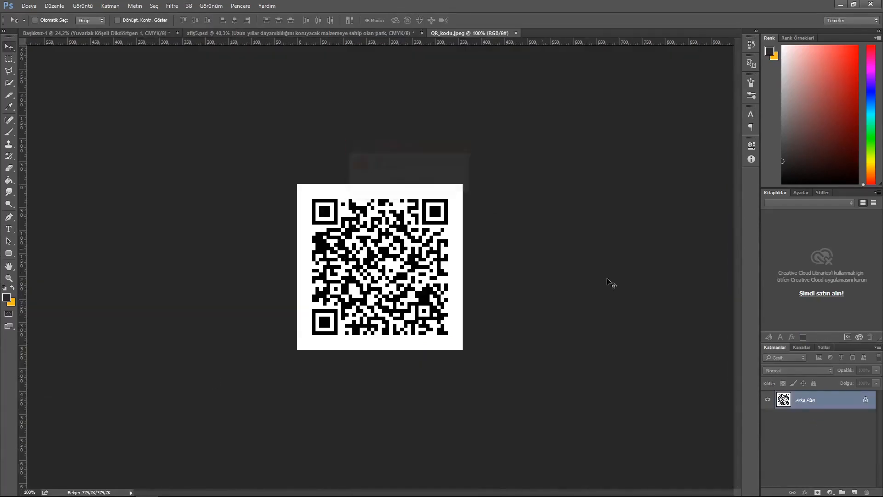
pyautogui.doubleClick(809, 399)
pyautogui.press('Return')
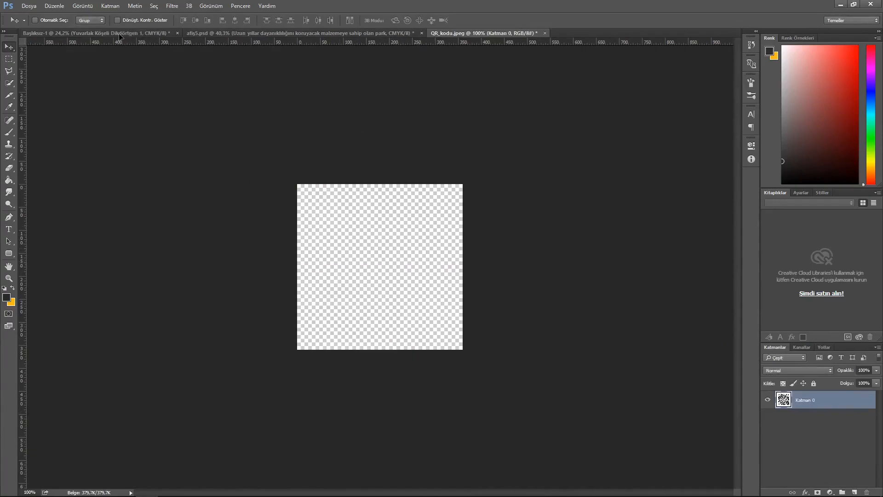
pyautogui.moveTo(119, 36); pyautogui.dragTo(188, 380)
# - Nudge the text block, yellow bar and QR code into alignment at the bottom left
pyautogui.click(822, 442)
pyautogui.scroll(2, 829, 441)
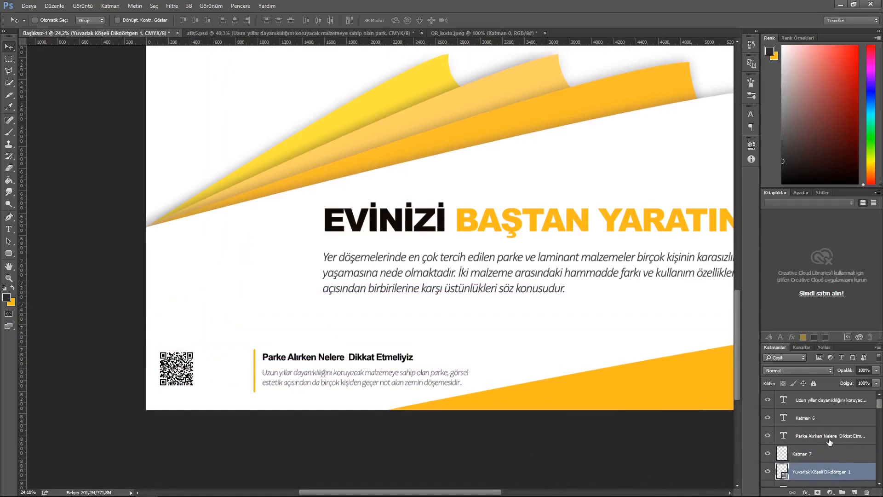
pyautogui.keyDown('ctrl'); pyautogui.click(819, 435); pyautogui.keyUp('ctrl')
pyautogui.keyDown('ctrl'); pyautogui.click(817, 400); pyautogui.keyUp('ctrl')
pyautogui.hotkey('shift', 'Left')
pyautogui.hotkey('shift', 'Left')
pyautogui.hotkey('shift', 'Left')
pyautogui.hotkey('shift', 'Left')
pyautogui.hotkey('shift', 'Left')
pyautogui.hotkey('shift', 'Left')
pyautogui.hotkey('shift', 'Left')
pyautogui.hotkey('shift', 'Left')
pyautogui.hotkey('shift', 'Left')
pyautogui.hotkey('shift', 'Left')
pyautogui.hotkey('shift', 'Left')
pyautogui.hotkey('shift', 'Left')
pyautogui.hotkey('shift', 'Left')
pyautogui.hotkey('shift', 'Left')
pyautogui.hotkey('shift', 'Left')
pyautogui.hotkey('shift', 'Left')
pyautogui.hotkey('shift', 'Left')
pyautogui.hotkey('shift', 'Left')
pyautogui.hotkey('shift', 'Left')
pyautogui.hotkey('shift', 'Left')
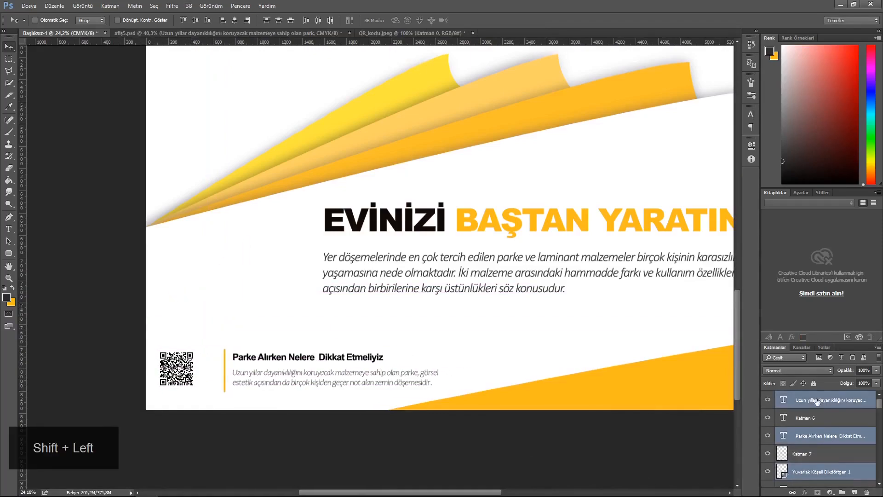
pyautogui.hotkey('shift', 'Right')
pyautogui.scroll(-1, 821, 414)
pyautogui.click(816, 436)
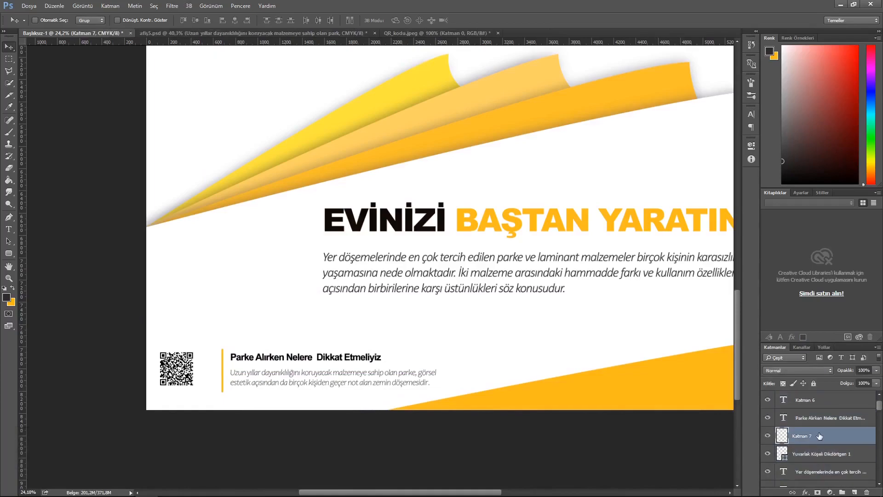
pyautogui.hotkey('shift', 'Right')
pyautogui.hotkey('shift', 'Right')
pyautogui.hotkey('shift', 'Right')
pyautogui.press('Left')
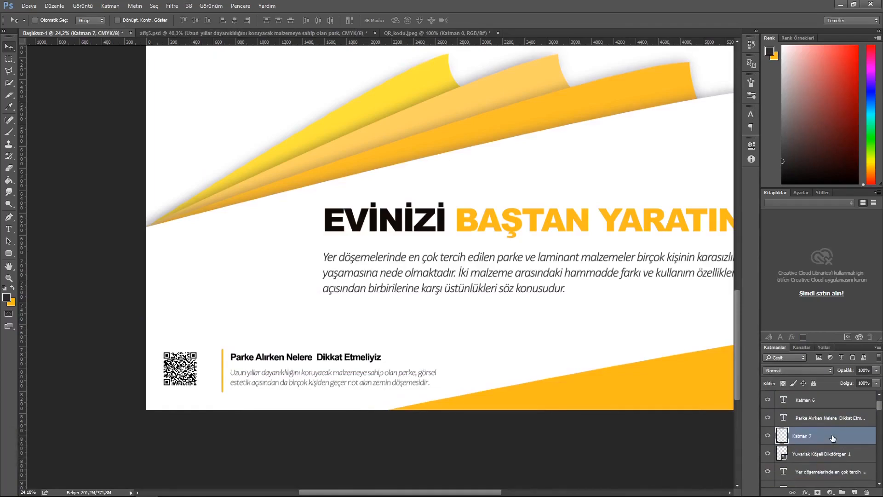
# - Give the QR code an orange Stroke outline sampled from the flyer
pyautogui.doubleClick(832, 437)
pyautogui.click(510, 301)
pyautogui.click(637, 326)
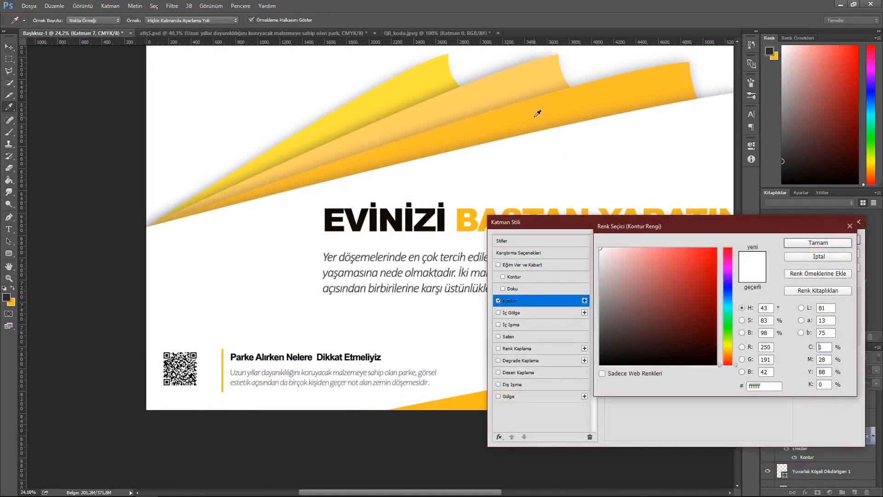
pyautogui.click(534, 118)
pyautogui.click(811, 245)
pyautogui.click(823, 239)
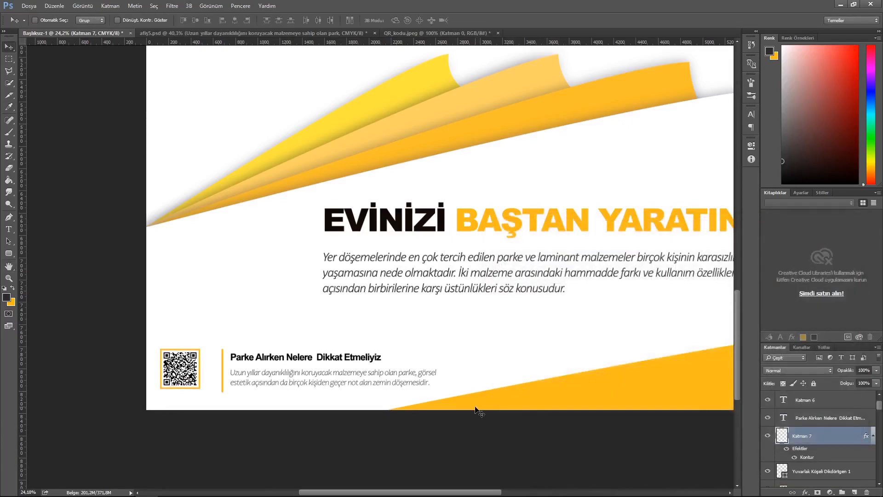
pyautogui.moveTo(583, 357); pyautogui.dragTo(408, 347)
# - Start a new credits text line on the orange bottom band
pyautogui.click(9, 230)
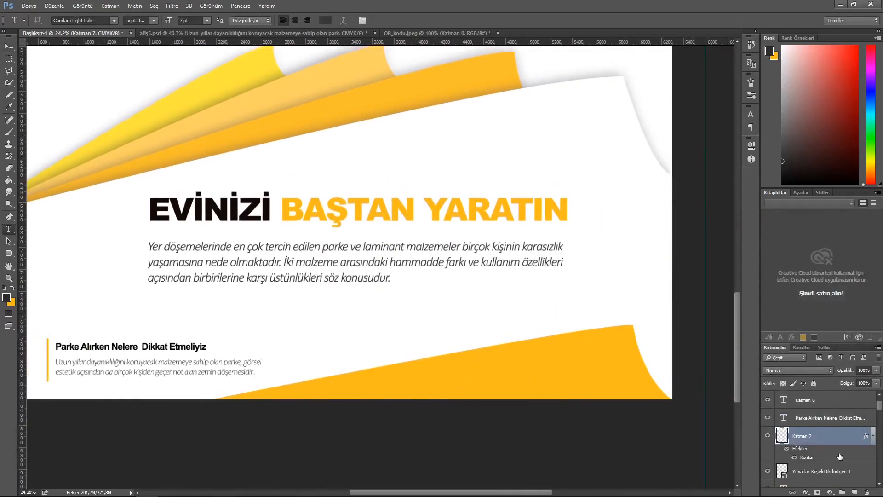
pyautogui.scroll(1, 837, 442)
pyautogui.click(835, 403)
pyautogui.click(452, 370)
# - Finish the 'Grafik Tasarım' credit and style it Caviar Dreams Bold, white, 14 pt
pyautogui.press('capslock')
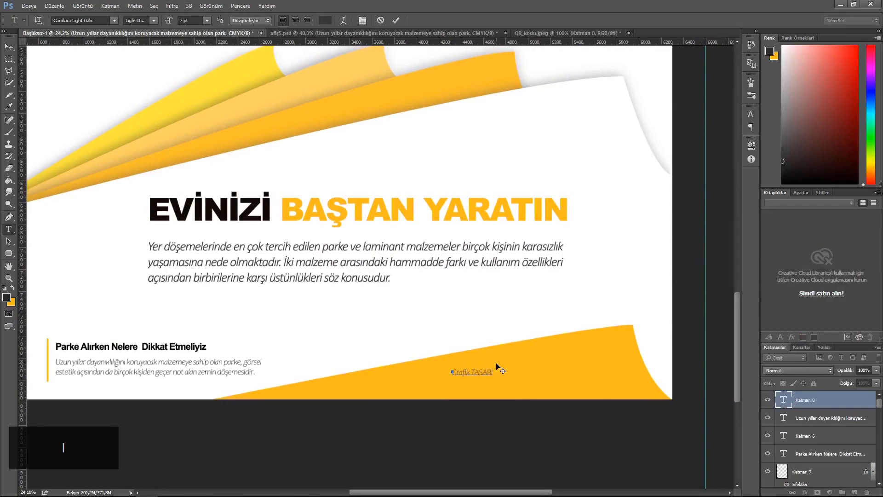
pyautogui.press('BackSpace')
pyautogui.press('BackSpace')
pyautogui.press('BackSpace')
pyautogui.press('BackSpace')
pyautogui.press('BackSpace')
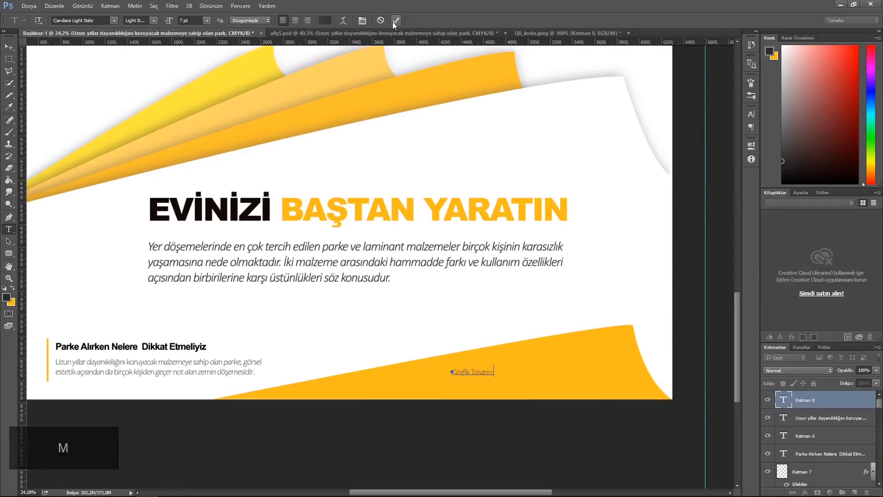
pyautogui.click(395, 20)
pyautogui.click(114, 20)
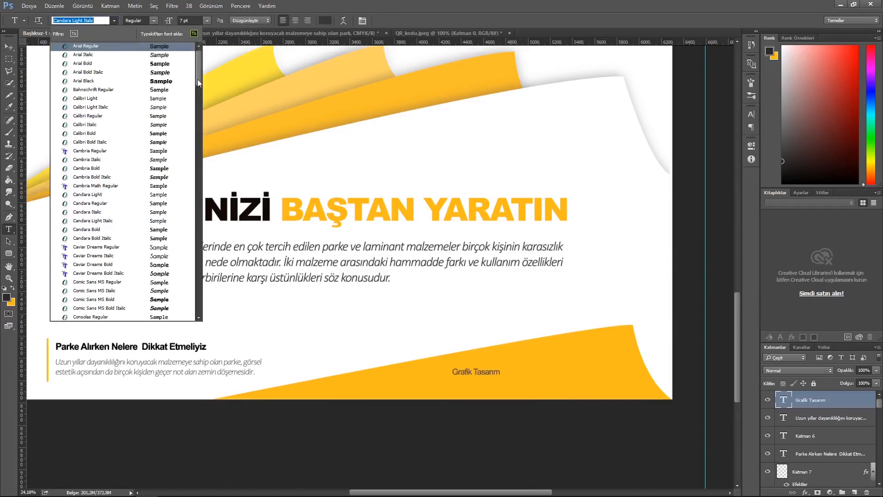
pyautogui.scroll(-2, 177, 182)
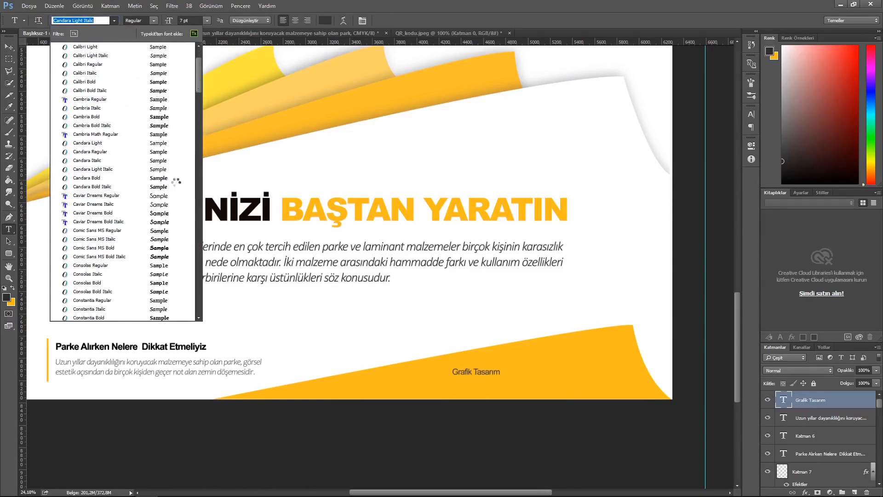
pyautogui.click(158, 214)
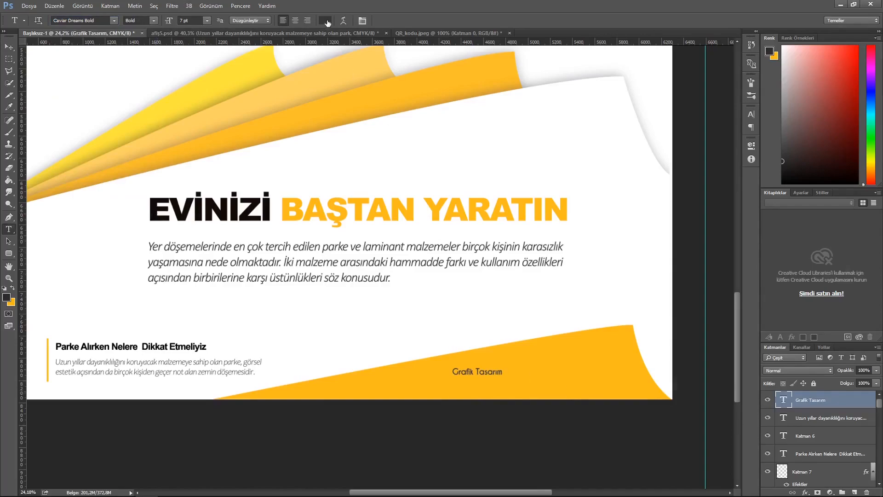
pyautogui.click(327, 23)
pyautogui.click(812, 241)
pyautogui.click(207, 20)
pyautogui.click(203, 113)
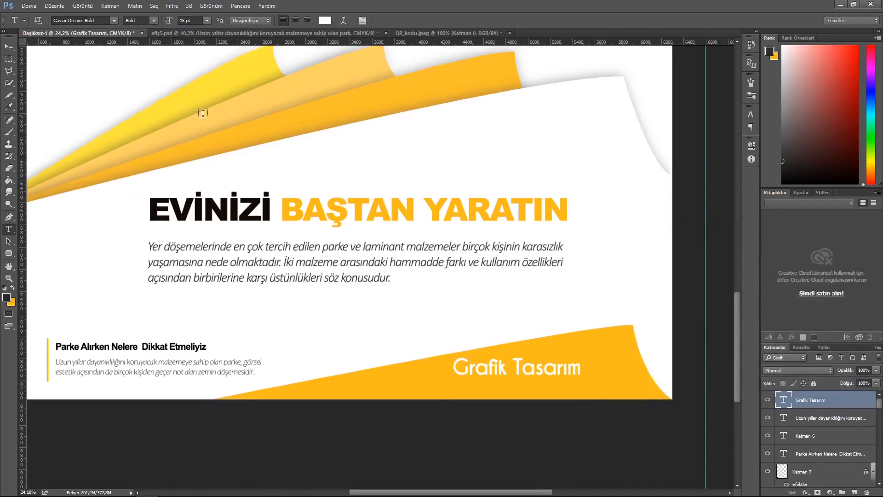
pyautogui.click(207, 20)
pyautogui.click(201, 98)
# - Type the designer's name below the credit in Caviar Dreams Regular at 10 pt
pyautogui.press('v')
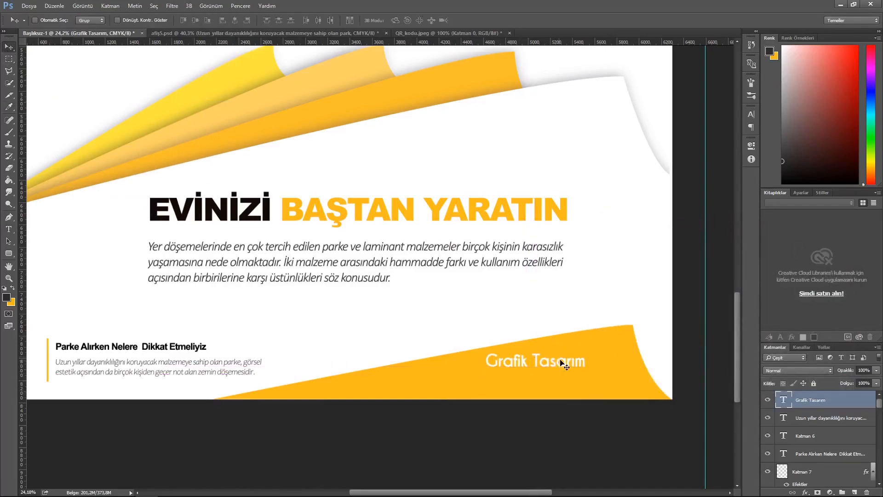
pyautogui.click(535, 382)
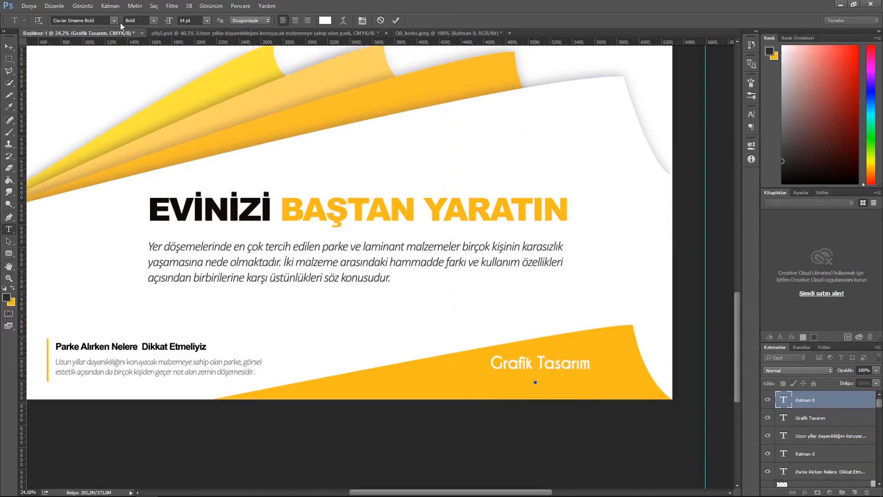
pyautogui.click(113, 20)
pyautogui.scroll(5, 138, 138)
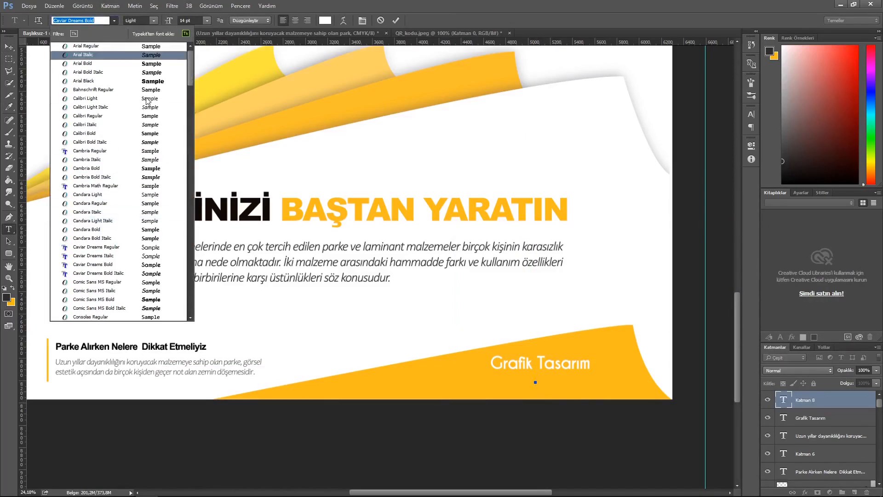
pyautogui.click(97, 247)
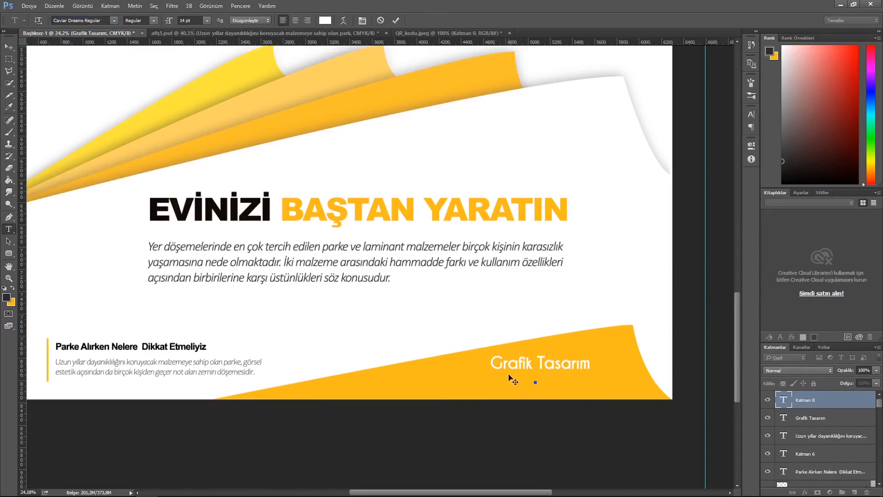
pyautogui.press('capslock')
pyautogui.write('Serkan Oksuz')
pyautogui.hotkey('ctrl', 'Return')
pyautogui.click(206, 20)
pyautogui.click(200, 95)
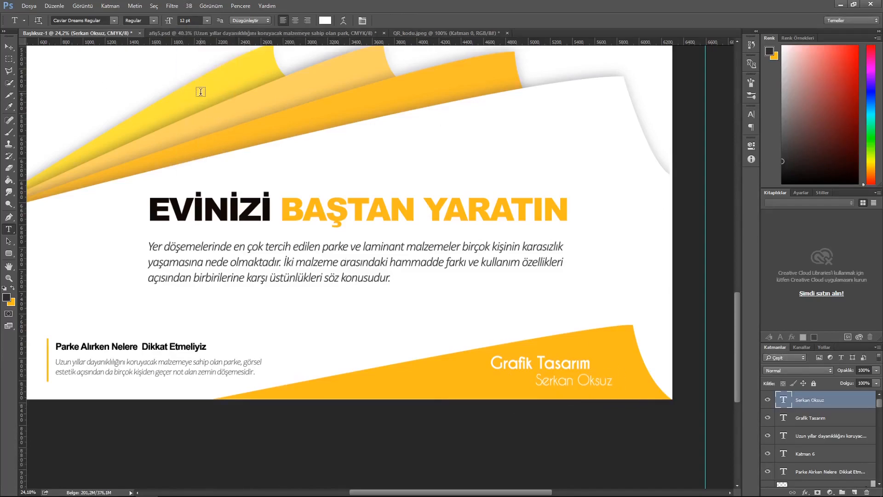
pyautogui.click(207, 20)
pyautogui.click(200, 74)
# - Change the designer's name colour to white after briefly trying near-black
pyautogui.press('v')
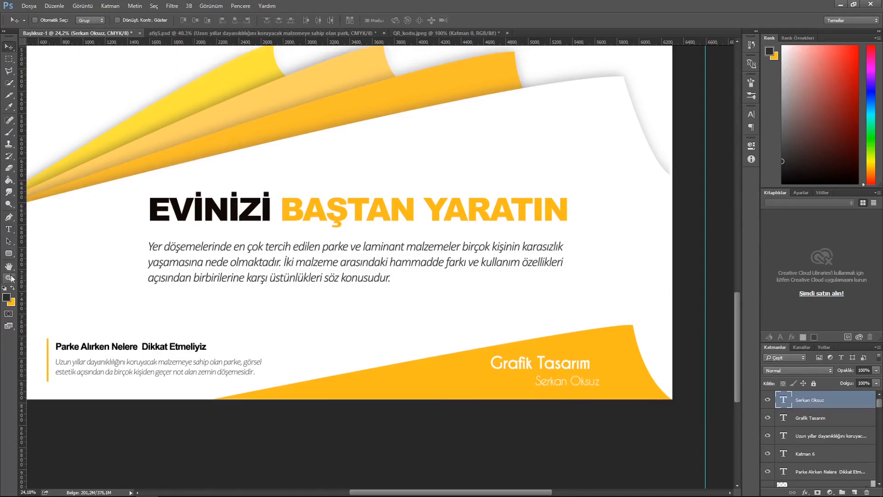
pyautogui.click(327, 22)
pyautogui.moveTo(662, 352); pyautogui.dragTo(676, 368)
pyautogui.press('Return')
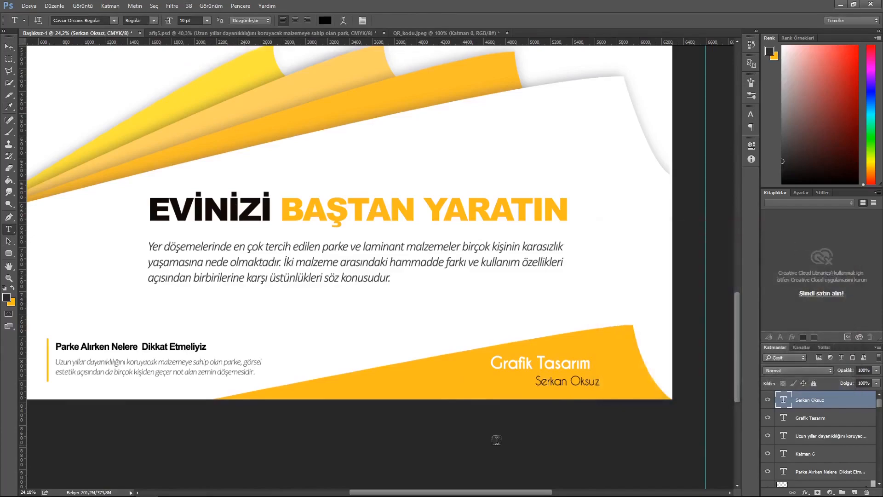
pyautogui.press('v')
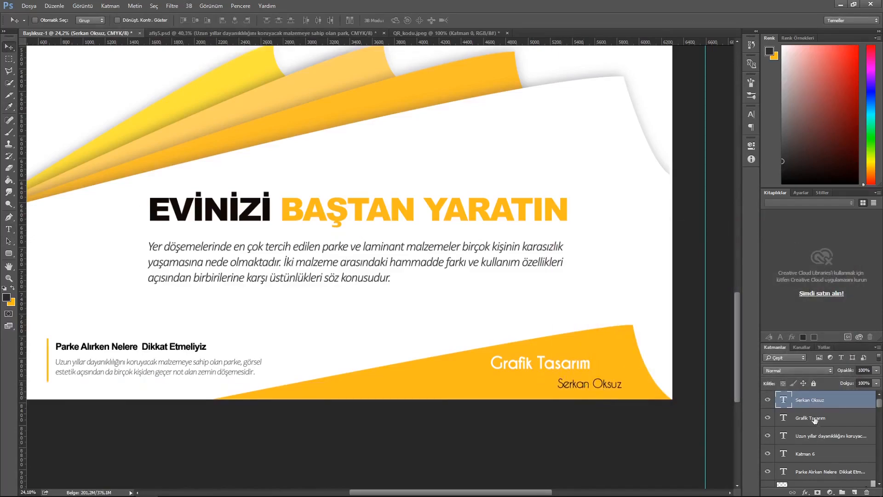
pyautogui.press('t')
pyautogui.click(326, 21)
pyautogui.click(604, 254)
pyautogui.click(809, 239)
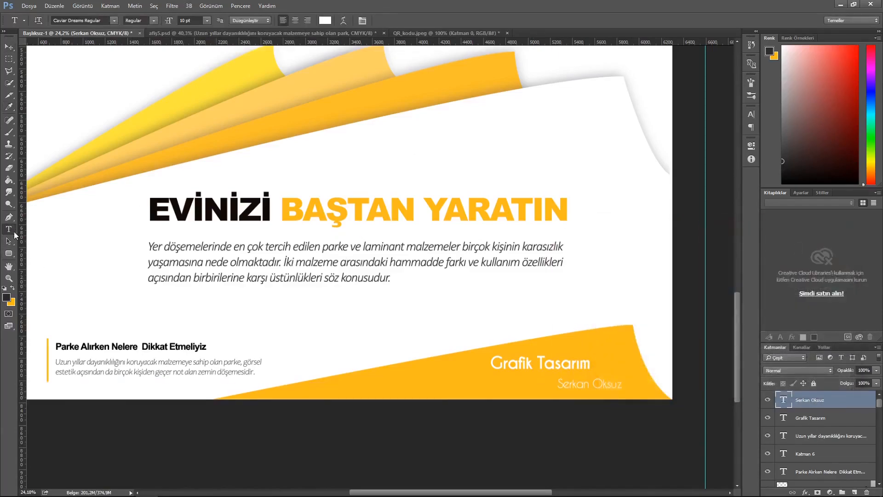
# - Add a pair of accent dots and place them over the O of the surname
pyautogui.click(444, 380)
pyautogui.write('.')
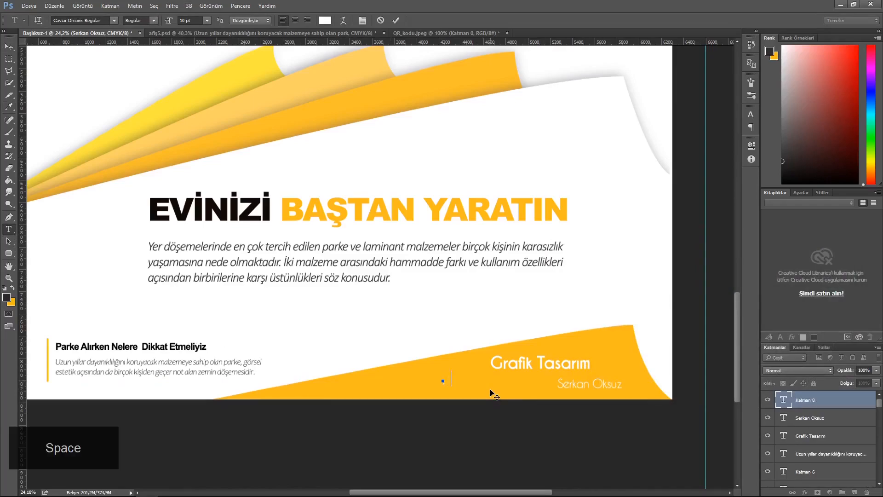
pyautogui.press('BackSpace')
pyautogui.write('.')
pyautogui.click(8, 47)
pyautogui.hotkey('shift', 'Right')
pyautogui.hotkey('shift', 'Right')
pyautogui.hotkey('shift', 'Right')
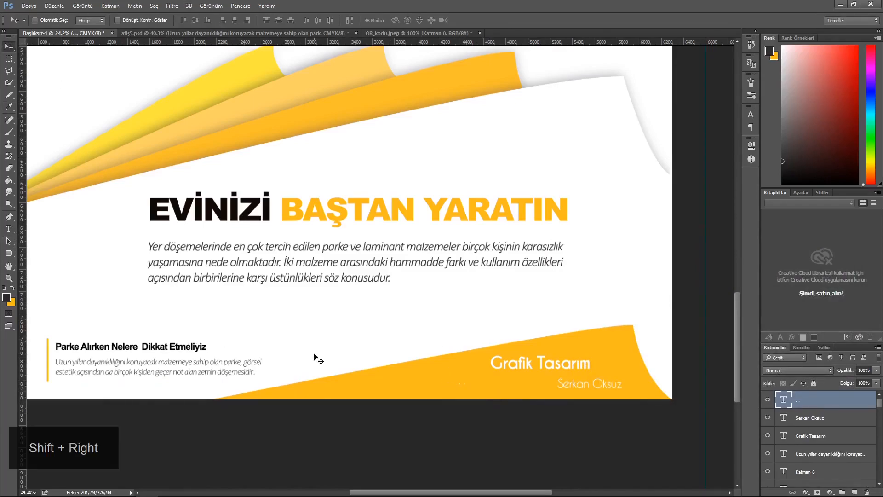
pyautogui.moveTo(484, 383); pyautogui.dragTo(598, 376)
# - Try a second dots text layer, then delete the duplicate dots layer
pyautogui.press('t')
pyautogui.click(509, 381)
pyautogui.write('.')
pyautogui.press('BackSpace')
pyautogui.write('.')
pyautogui.click(395, 20)
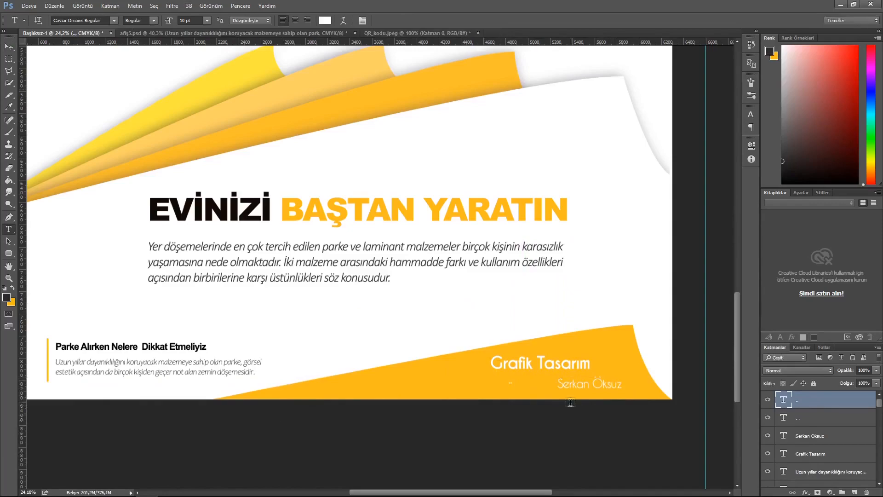
pyautogui.click(512, 384)
pyautogui.press('BackSpace')
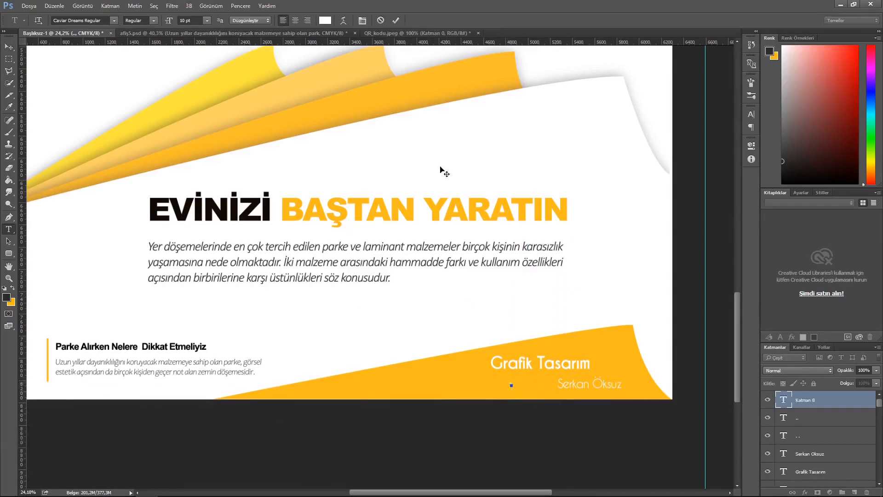
pyautogui.click(839, 400)
pyautogui.press('Delete')
pyautogui.press('Delete')
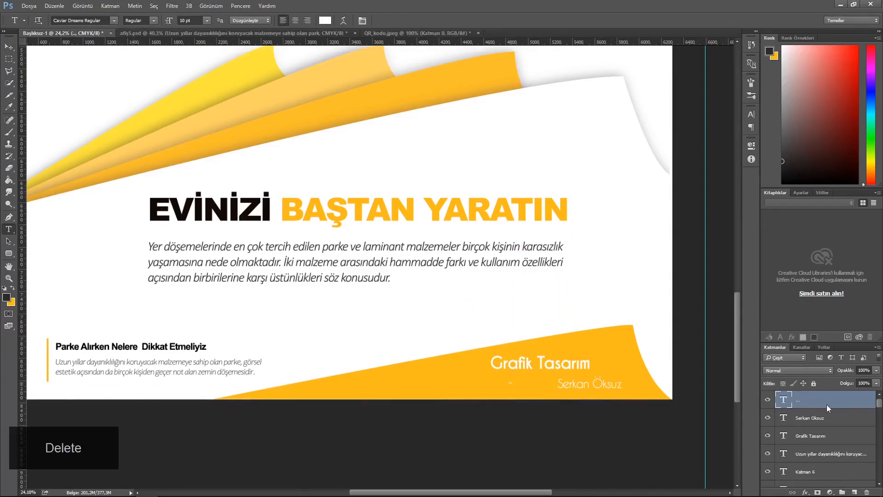
# - Add a single dot accent and nudge it down into place
pyautogui.click(616, 371)
pyautogui.write('.')
pyautogui.click(9, 46)
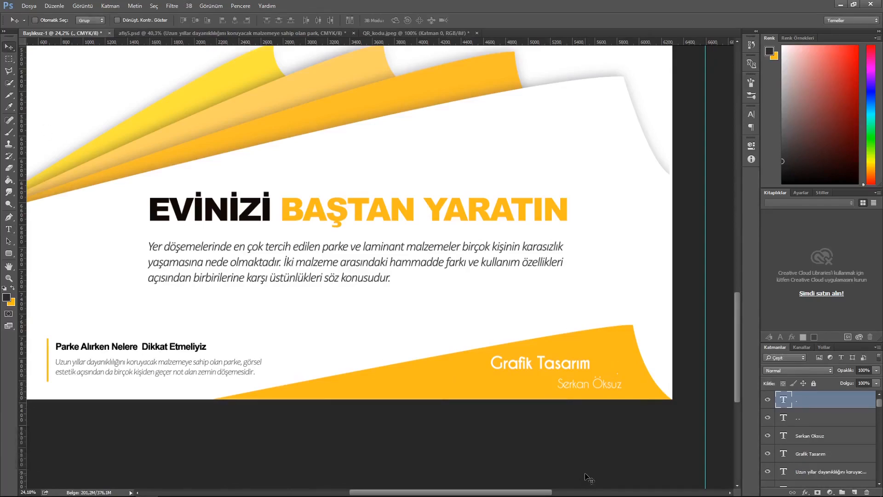
pyautogui.hotkey('shift', 'Down')
pyautogui.hotkey('shift', 'Down')
pyautogui.hotkey('shift', 'Down')
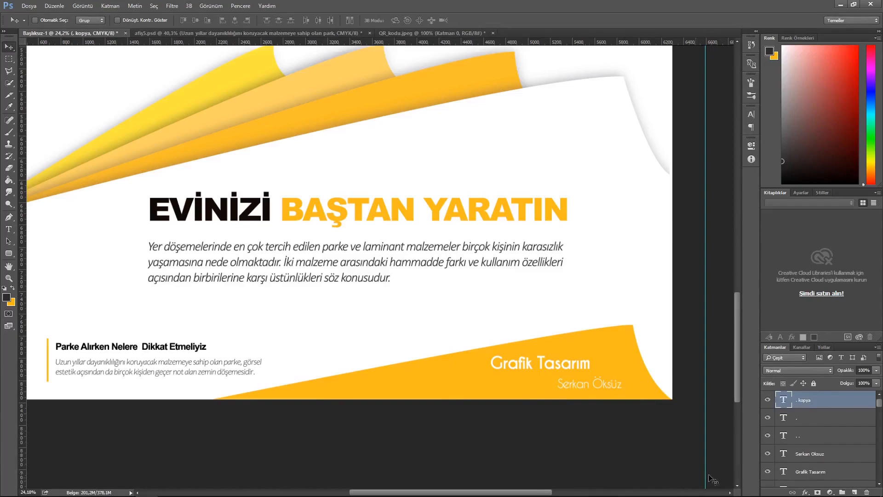
# - Clip photo 01 into its frame and scale it to about 26%
pyautogui.press('space')
pyautogui.moveTo(318, 339); pyautogui.dragTo(311, 319)
pyautogui.moveTo(422, 297); pyautogui.dragTo(426, 428)
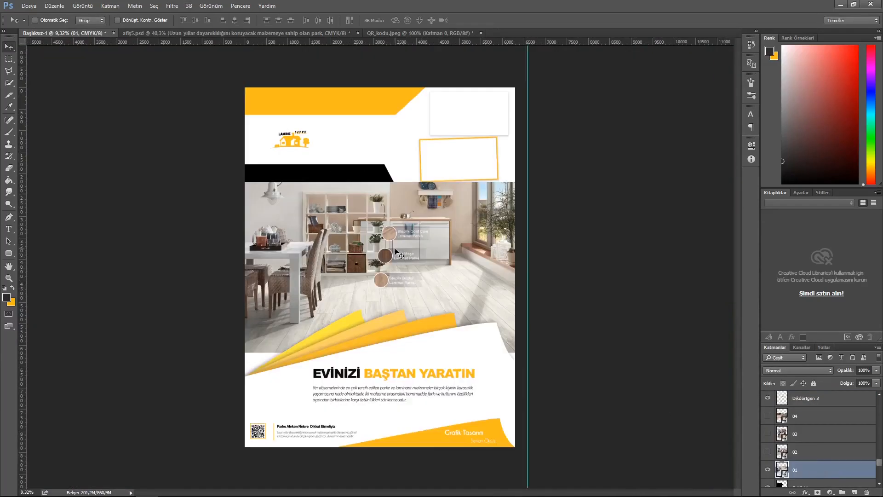
pyautogui.moveTo(394, 252); pyautogui.dragTo(385, 208)
pyautogui.rightClick(818, 469)
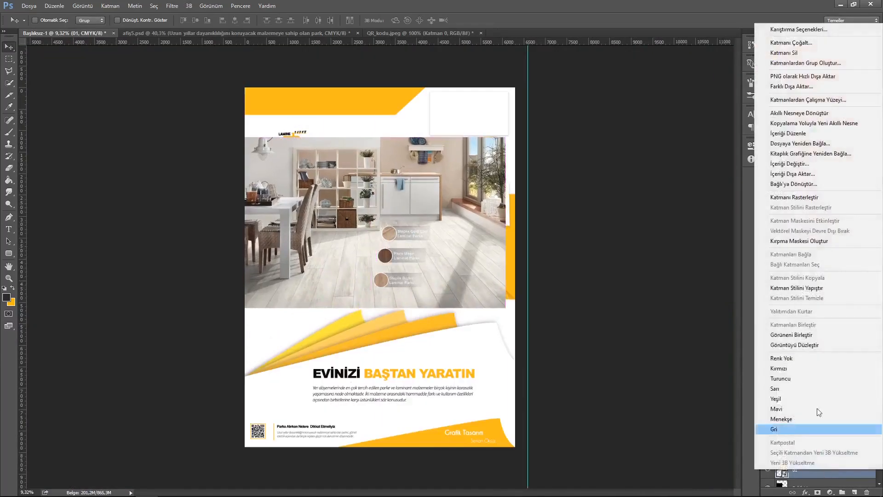
pyautogui.click(811, 243)
pyautogui.hotkey('ctrl', 't')
pyautogui.moveTo(467, 223); pyautogui.dragTo(438, 222)
pyautogui.moveTo(478, 307); pyautogui.dragTo(470, 302)
pyautogui.moveTo(441, 240); pyautogui.dragTo(445, 251)
pyautogui.moveTo(471, 311); pyautogui.dragTo(456, 304)
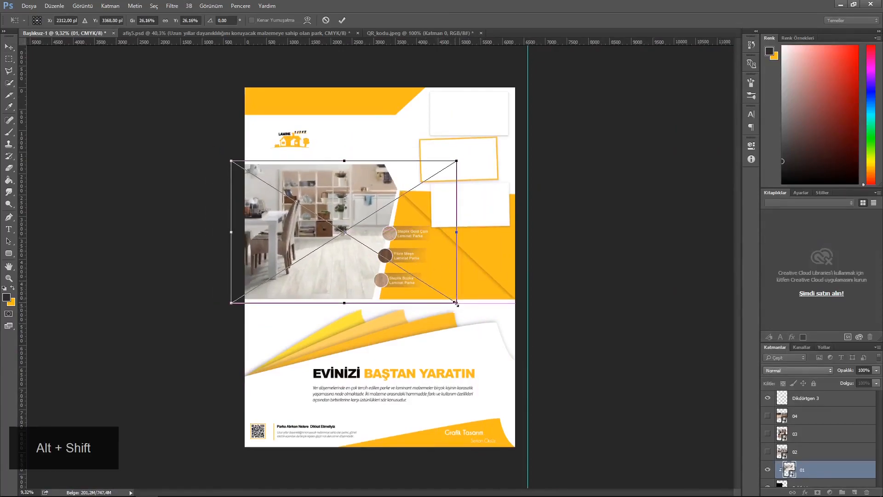
pyautogui.click(342, 21)
pyautogui.hotkey('shift', 'Left')
pyautogui.hotkey('shift', 'Left')
pyautogui.hotkey('shift', 'Left')
pyautogui.hotkey('shift', 'Left')
pyautogui.hotkey('shift', 'Left')
pyautogui.hotkey('shift', 'Left')
pyautogui.hotkey('shift', 'Left')
pyautogui.hotkey('shift', 'Left')
pyautogui.hotkey('shift', 'Left')
pyautogui.hotkey('shift', 'Left')
pyautogui.hotkey('shift', 'Left')
pyautogui.hotkey('shift', 'Left')
pyautogui.hotkey('shift', 'Left')
pyautogui.hotkey('shift', 'Left')
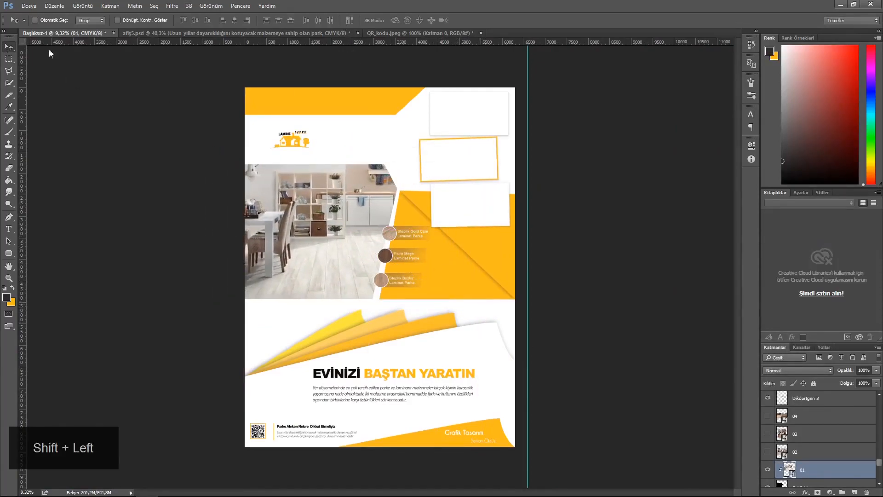
# - Expand the Grup 3 layer group to reveal its photo layers
pyautogui.scroll(1, 836, 458)
pyautogui.scroll(5, 828, 446)
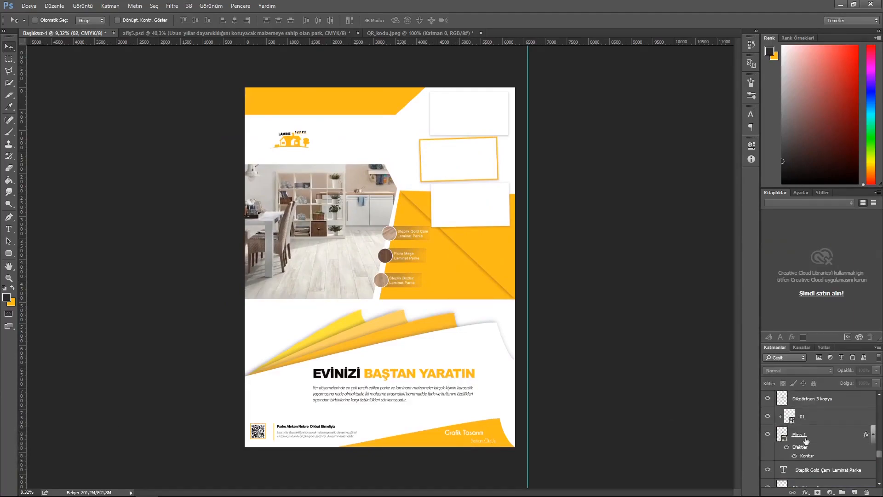
pyautogui.scroll(-5, 814, 432)
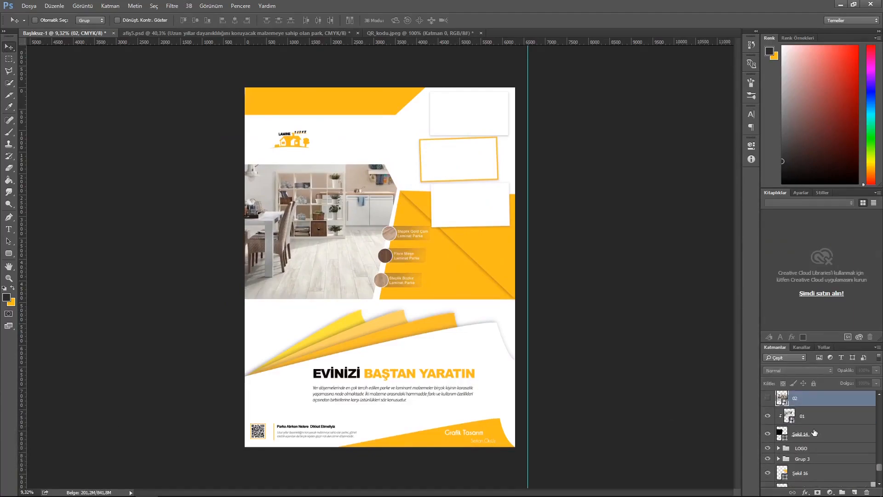
pyautogui.click(768, 458)
pyautogui.click(768, 459)
pyautogui.click(778, 459)
pyautogui.scroll(1, 830, 436)
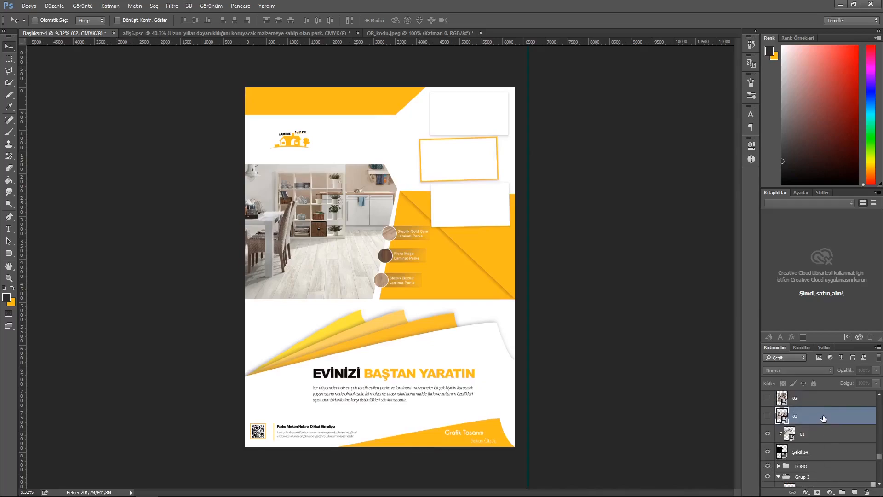
pyautogui.scroll(2, 823, 418)
pyautogui.scroll(-2, 823, 418)
pyautogui.moveTo(808, 400); pyautogui.dragTo(836, 490)
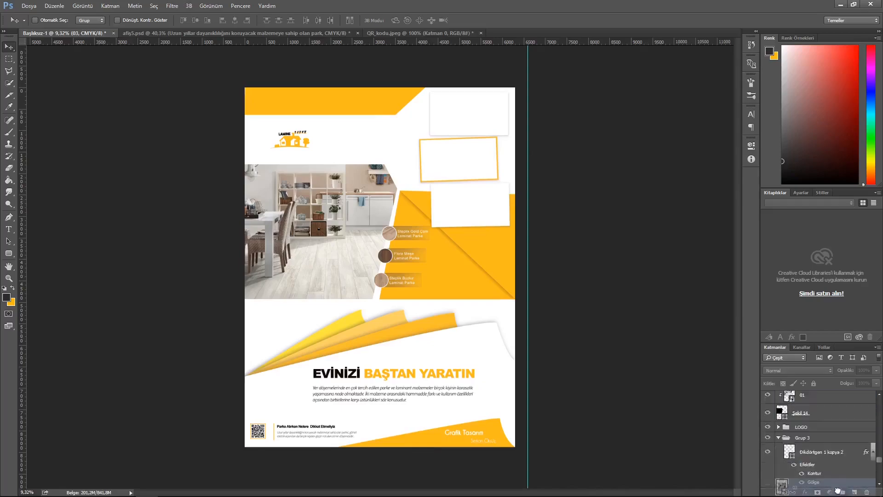
pyautogui.scroll(-5, 816, 448)
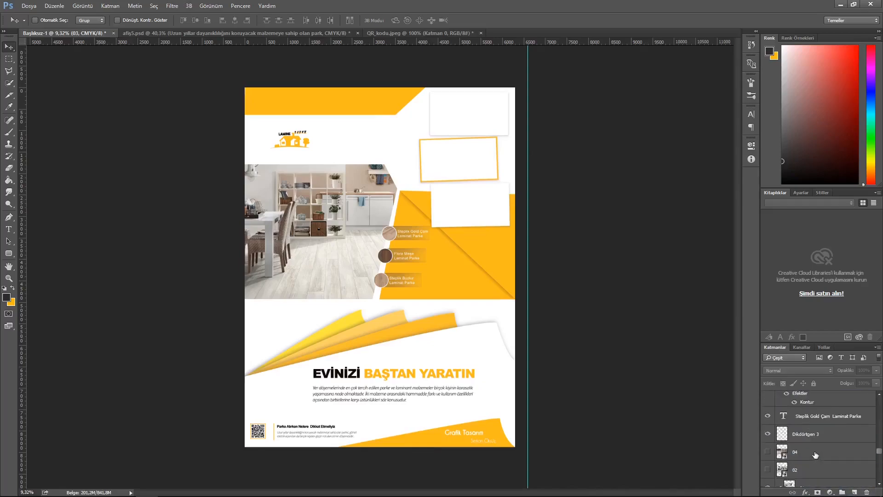
# - Move layers 04 and 02 below layer 03 and make photo 02 visible
pyautogui.click(815, 454)
pyautogui.keyDown('shift'); pyautogui.click(814, 467); pyautogui.keyUp('shift')
pyautogui.moveTo(816, 447); pyautogui.dragTo(821, 417)
pyautogui.click(767, 417)
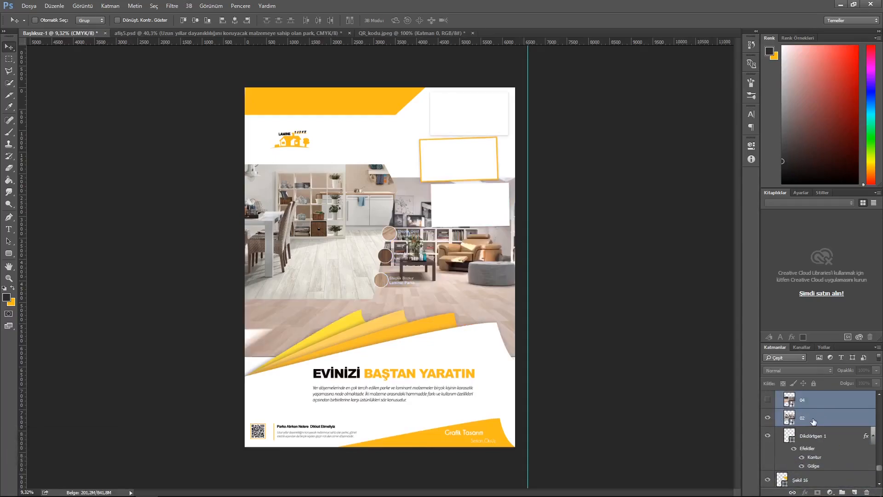
# - Clip photo 02 into the top-right frame and scale it to fit
pyautogui.click(815, 420)
pyautogui.rightClick(816, 420)
pyautogui.click(736, 270)
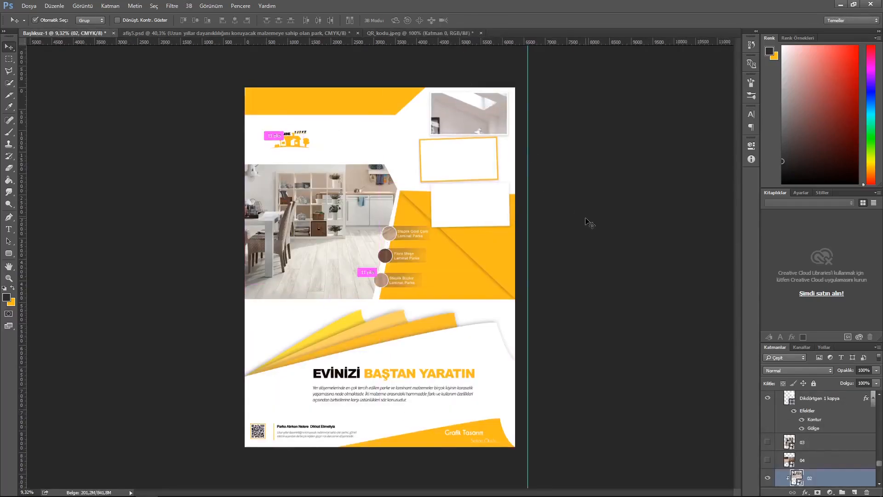
pyautogui.hotkey('ctrl', 't')
pyautogui.moveTo(508, 126); pyautogui.dragTo(567, 66)
pyautogui.moveTo(576, 212); pyautogui.dragTo(515, 138)
pyautogui.click(342, 20)
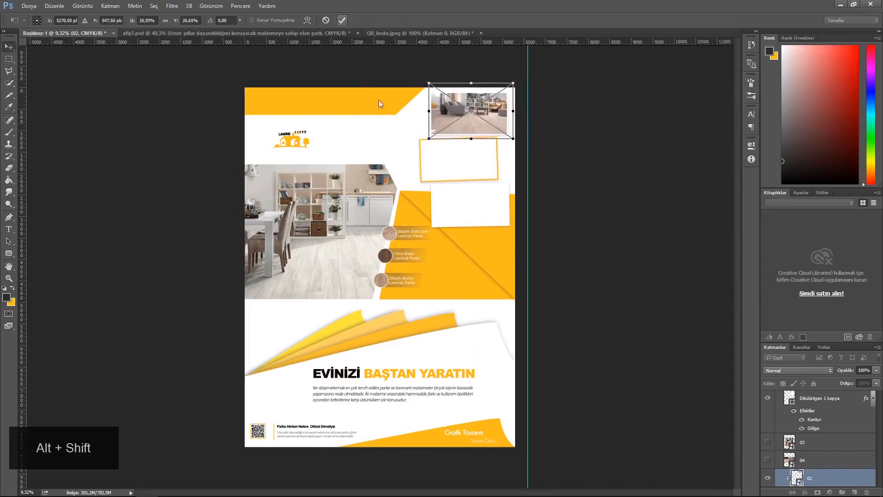
pyautogui.scroll(-1, 846, 433)
pyautogui.scroll(4, 830, 443)
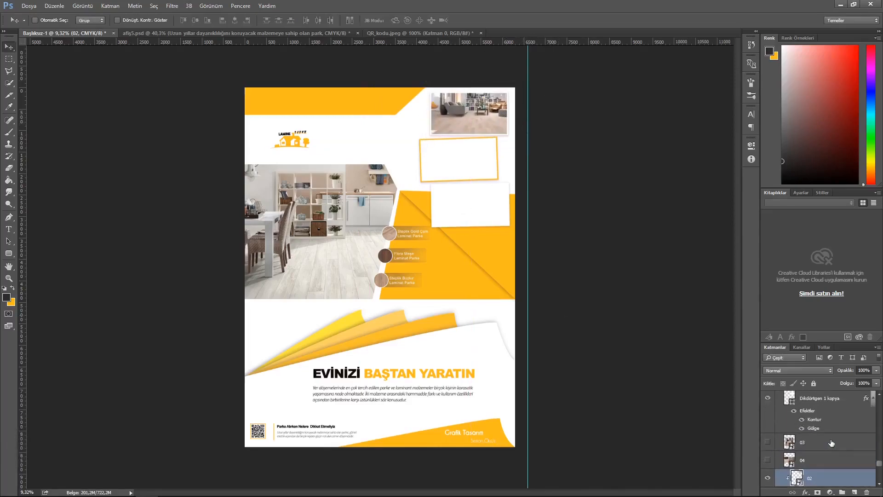
pyautogui.click(768, 418)
pyautogui.click(768, 418)
pyautogui.moveTo(823, 458); pyautogui.dragTo(821, 410)
# - Show photo 03, clip it into the middle frame and shrink it to fit
pyautogui.click(769, 401)
pyautogui.rightClick(772, 401)
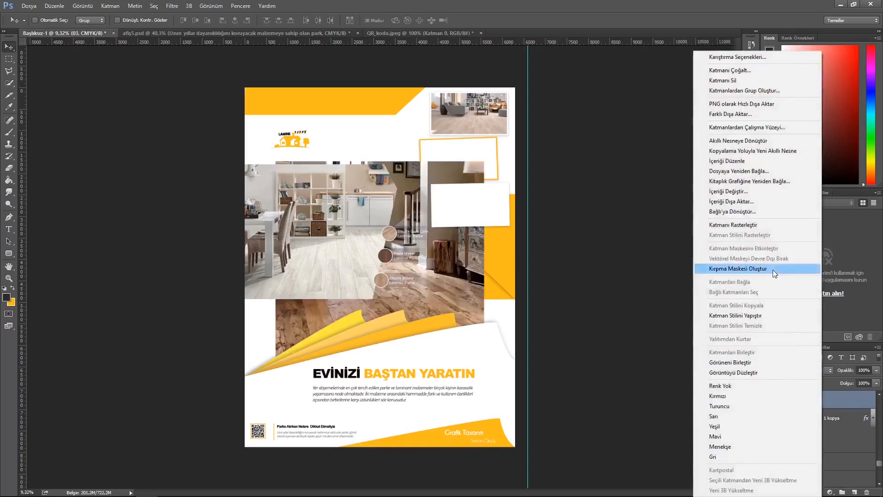
pyautogui.click(734, 226)
pyautogui.hotkey('ctrl', 't')
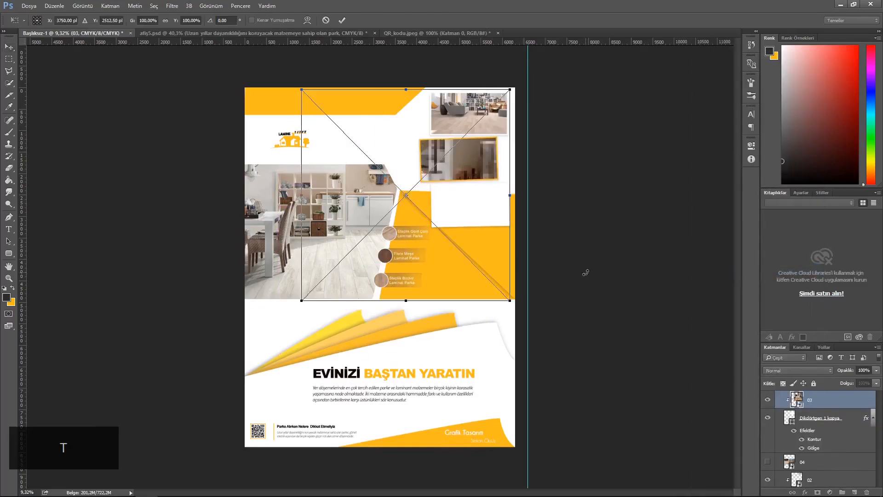
pyautogui.moveTo(542, 225); pyautogui.dragTo(501, 201)
pyautogui.click(342, 20)
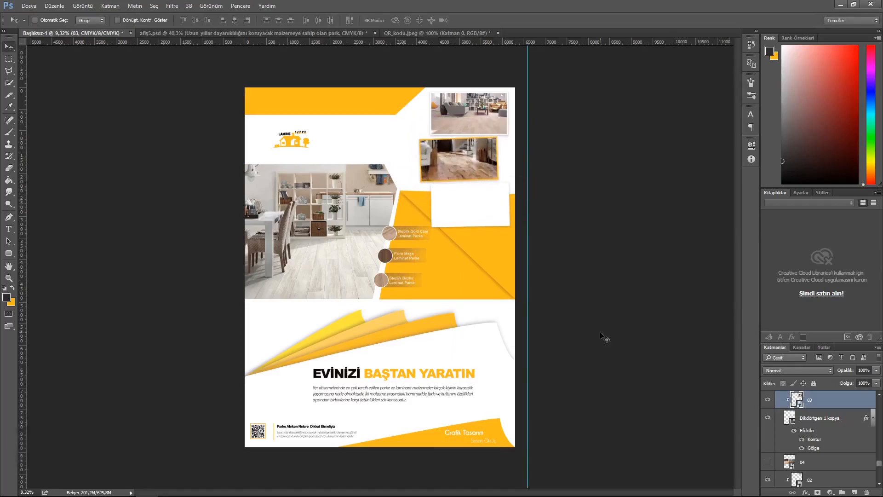
# - Move photo 04 above the third frame, show it, clip it and scale it into place
pyautogui.moveTo(818, 464); pyautogui.dragTo(833, 407)
pyautogui.click(767, 400)
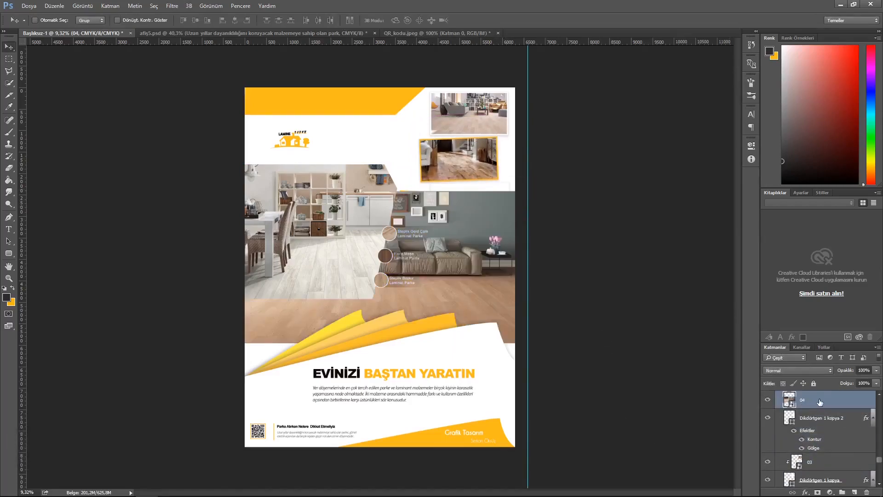
pyautogui.rightClick(829, 399)
pyautogui.click(744, 268)
pyautogui.moveTo(459, 215); pyautogui.dragTo(493, 186)
pyautogui.hotkey('ctrl', 't')
pyautogui.moveTo(534, 216); pyautogui.dragTo(537, 187)
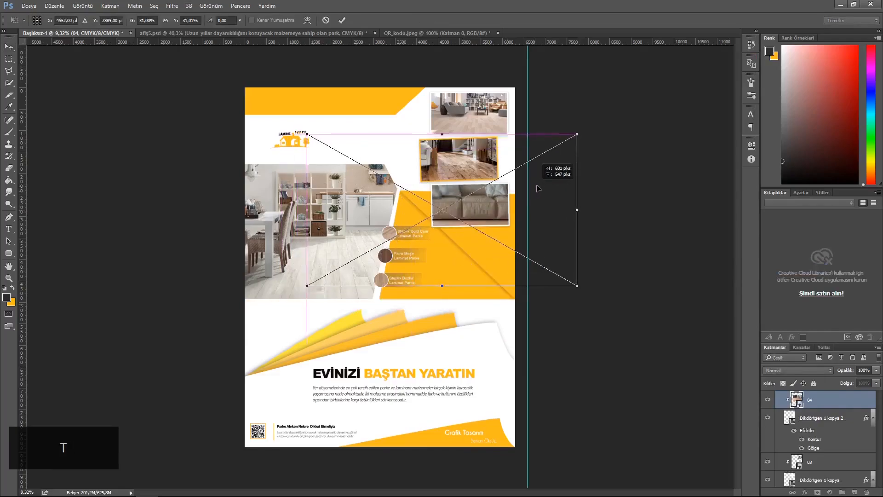
pyautogui.moveTo(577, 286); pyautogui.dragTo(499, 213)
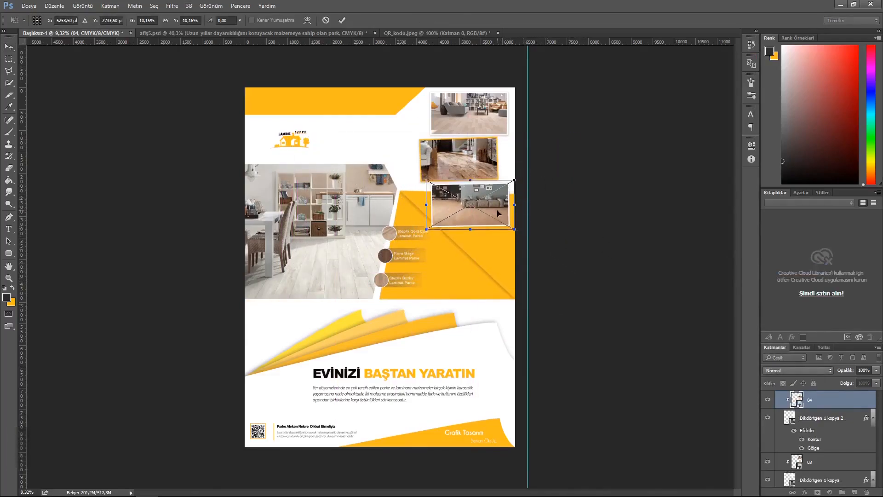
pyautogui.click(341, 20)
# - Select the photo 02 layer after checking the Şekil 15 yellow shape layer
pyautogui.scroll(-3, 818, 442)
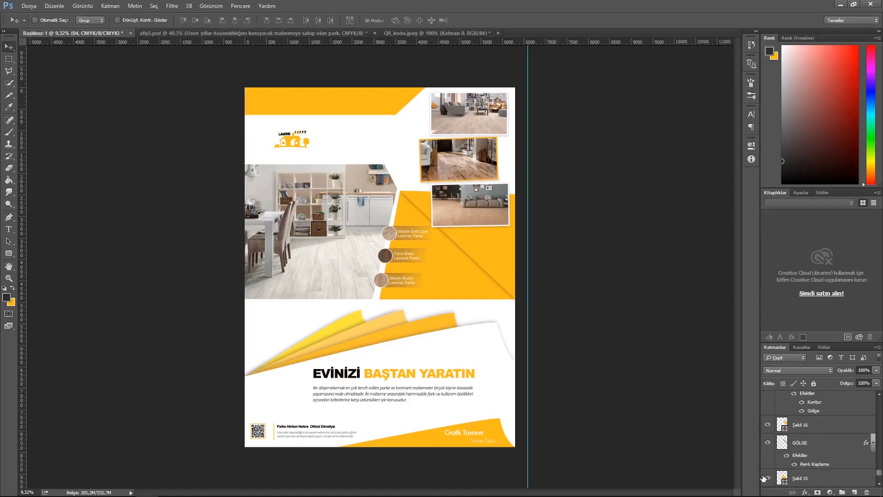
pyautogui.click(823, 478)
pyautogui.scroll(5, 825, 464)
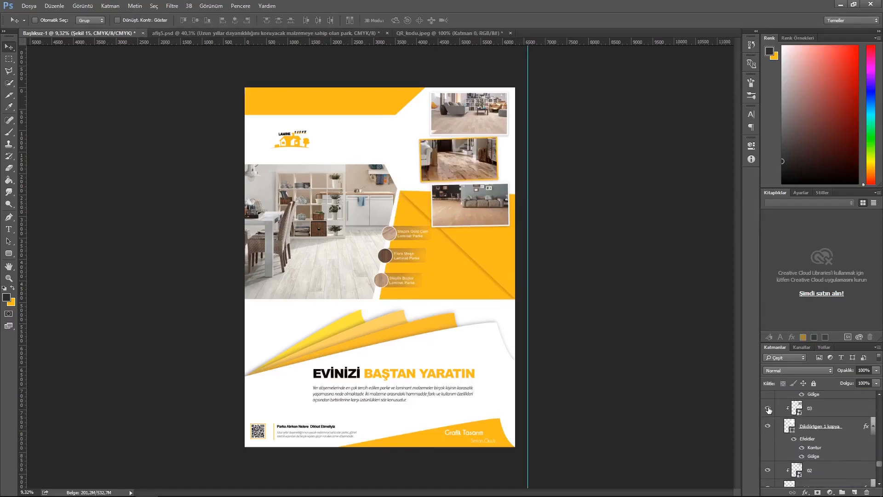
pyautogui.scroll(-1, 823, 437)
pyautogui.click(838, 456)
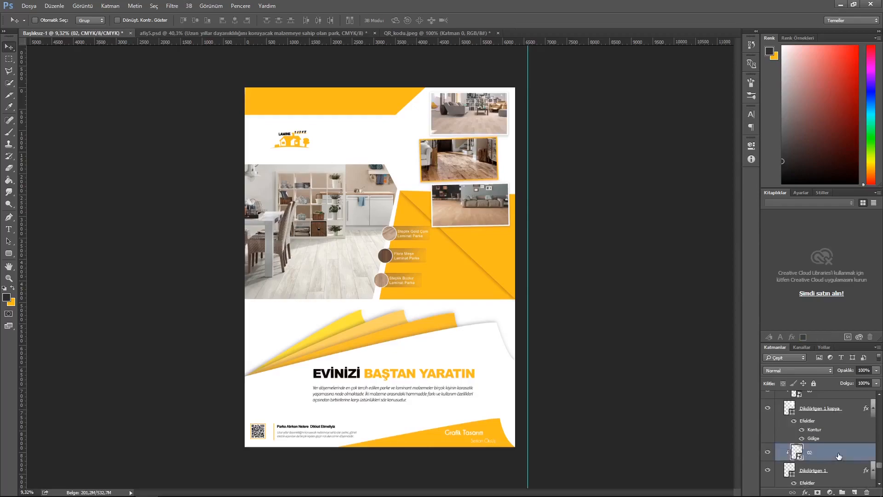
# - Duplicate photo 02, clip the copy to Şekil 15 and enlarge it to fill the shape
pyautogui.hotkey('ctrl', 'j')
pyautogui.moveTo(840, 406); pyautogui.dragTo(844, 434)
pyautogui.moveTo(469, 115); pyautogui.dragTo(438, 241)
pyautogui.rightClick(833, 430)
pyautogui.click(766, 271)
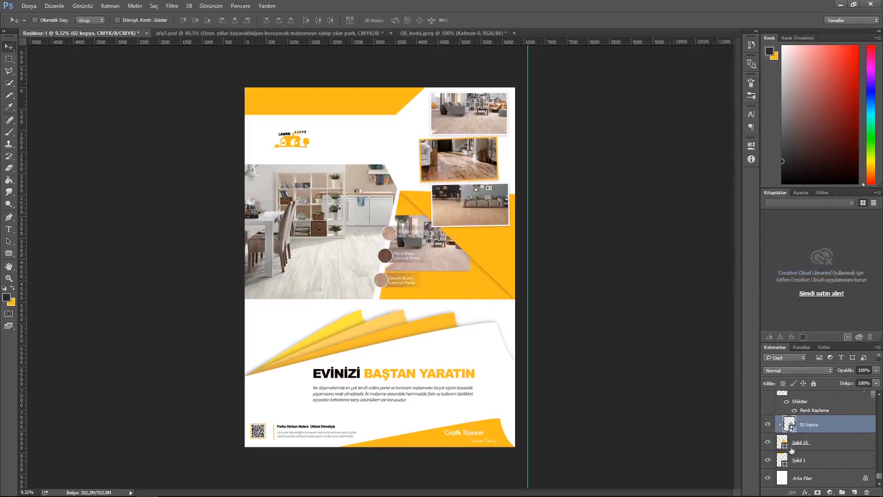
pyautogui.hotkey('ctrl', 't')
pyautogui.moveTo(472, 272); pyautogui.dragTo(515, 304)
pyautogui.moveTo(446, 278); pyautogui.dragTo(452, 281)
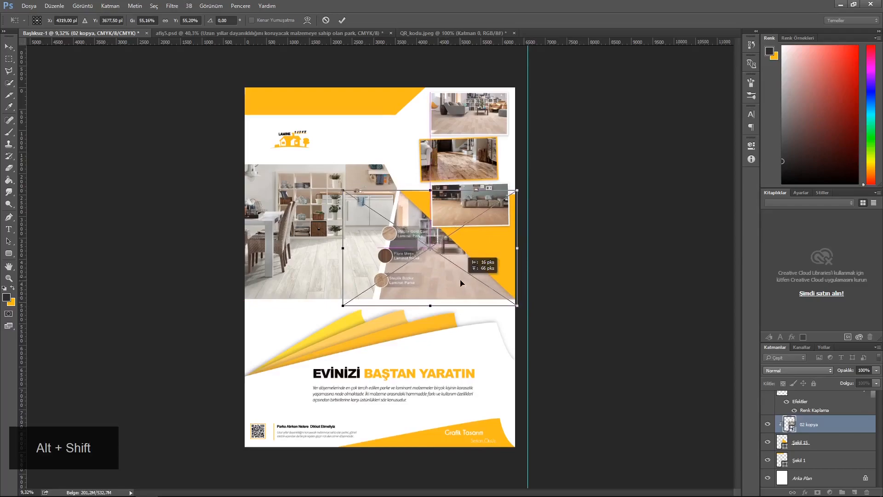
pyautogui.click(342, 20)
# - Duplicate Şekil 15 as a yellow overlay above the photo copy at 47% opacity
pyautogui.click(805, 447)
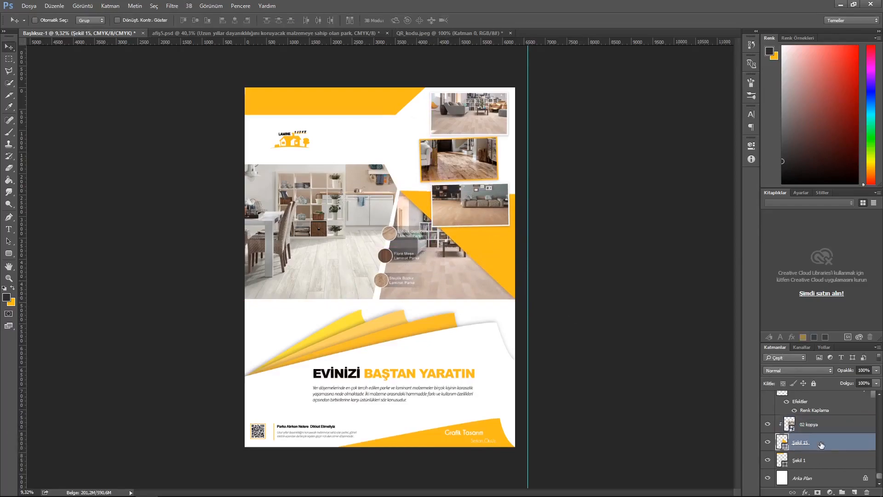
pyautogui.hotkey('ctrl', 'j')
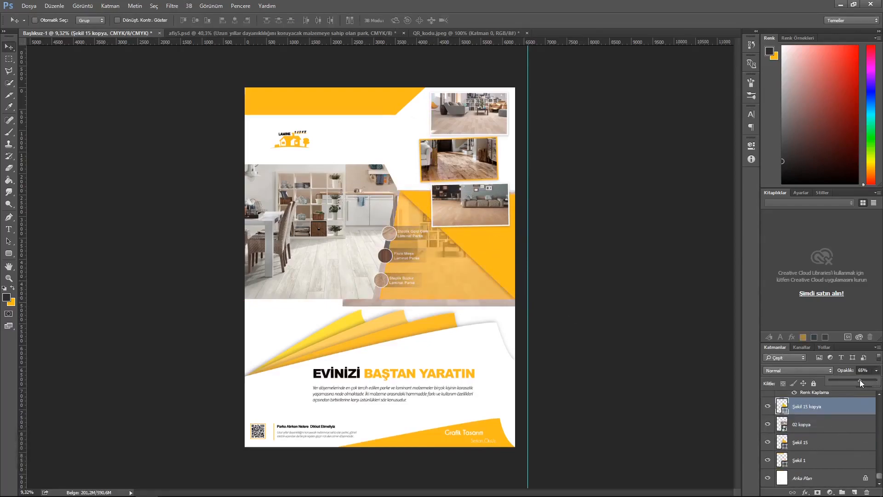
pyautogui.rightClick(821, 426)
pyautogui.click(784, 387)
pyautogui.scroll(3, 457, 313)
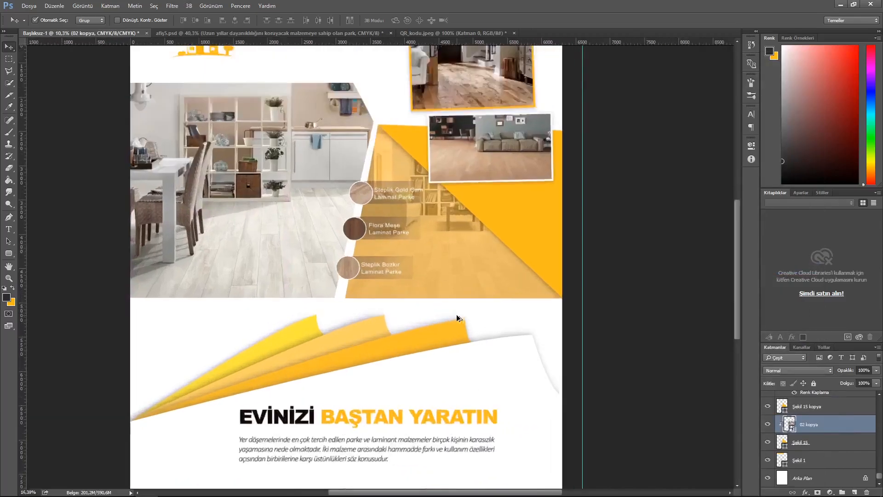
pyautogui.scroll(3, 456, 317)
pyautogui.moveTo(465, 213); pyautogui.dragTo(451, 296)
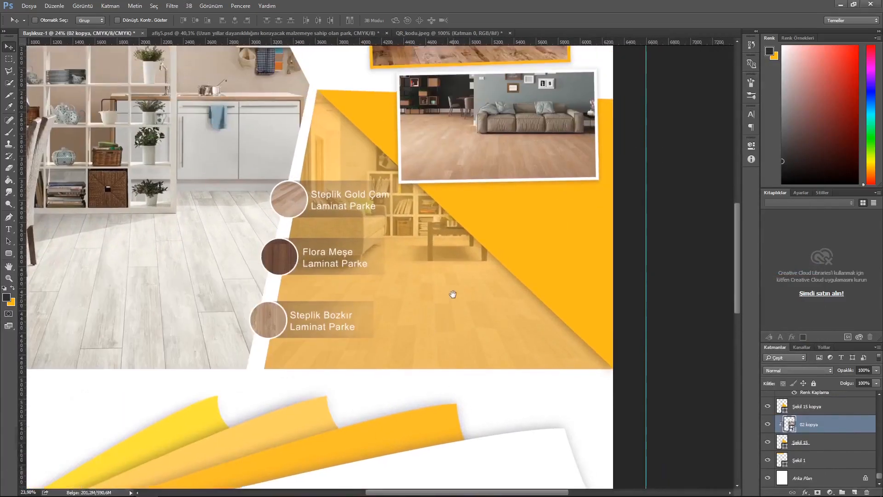
pyautogui.click(834, 406)
pyautogui.click(876, 370)
pyautogui.moveTo(859, 381); pyautogui.dragTo(851, 381)
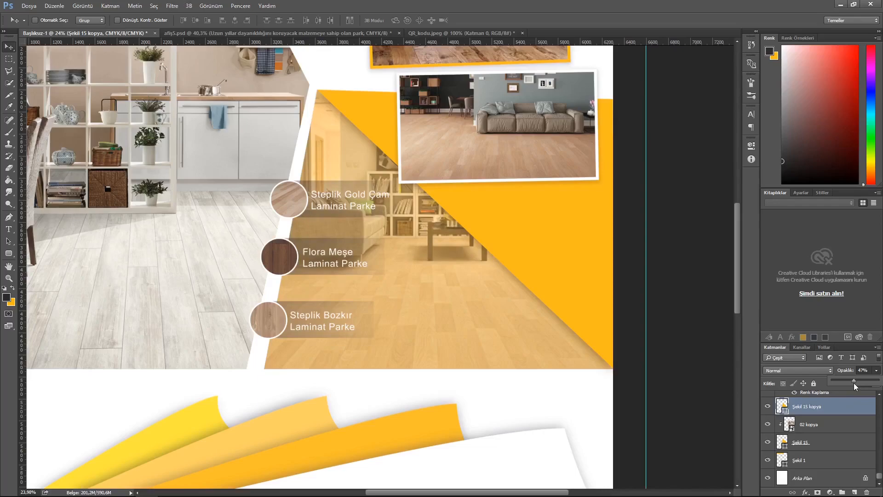
pyautogui.press('Return')
pyautogui.scroll(5, 767, 436)
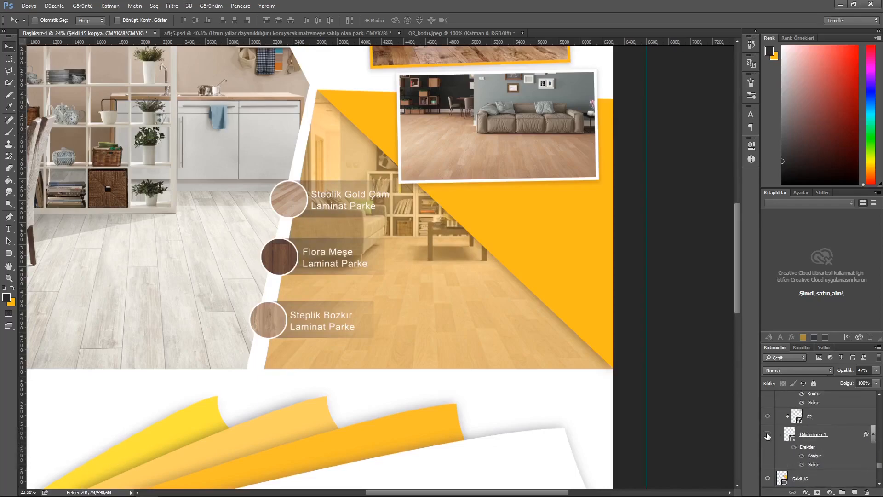
pyautogui.scroll(-5, 450, 333)
pyautogui.scroll(1, 448, 331)
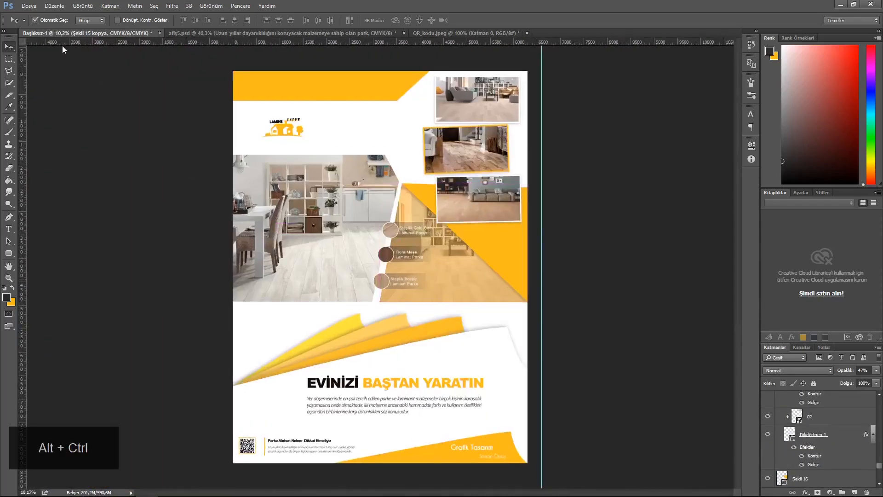
# - Scale the LOGO group up to roughly 150% and nudge it slightly right and down
pyautogui.click(35, 21)
pyautogui.click(285, 129)
pyautogui.hotkey('ctrl', 't')
pyautogui.moveTo(305, 138); pyautogui.dragTo(321, 144)
pyautogui.click(418, 20)
pyautogui.press('Right')
pyautogui.press('Right')
pyautogui.press('Down')
# - Move the vertical guide to 6300 px and adjust the view
pyautogui.moveTo(542, 276); pyautogui.dragTo(439, 261)
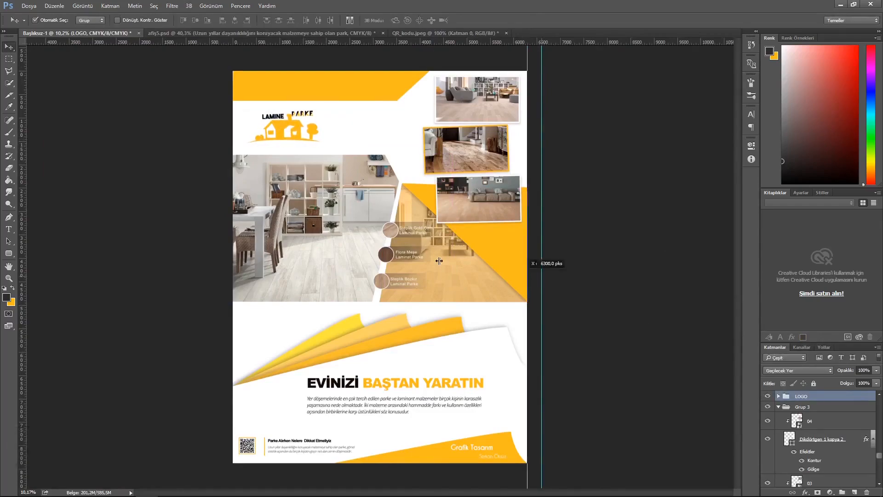
pyautogui.scroll(1, 522, 359)
pyautogui.scroll(7, 503, 343)
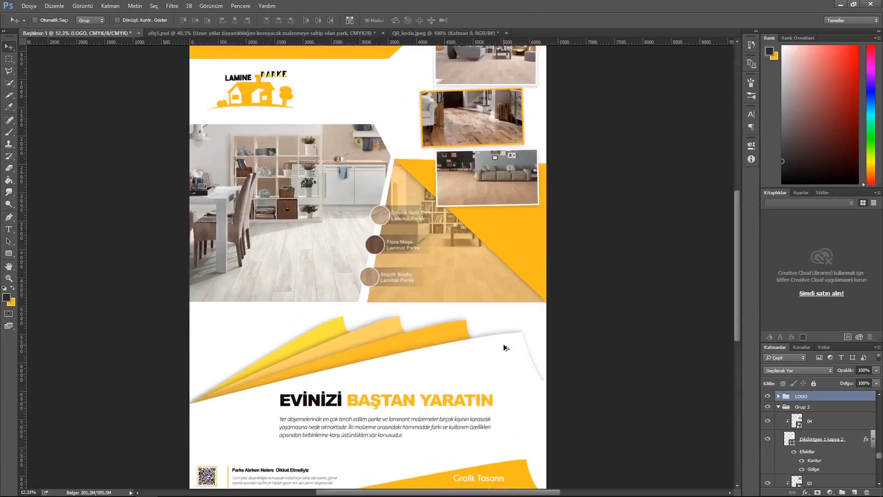
pyautogui.moveTo(468, 492); pyautogui.dragTo(443, 492)
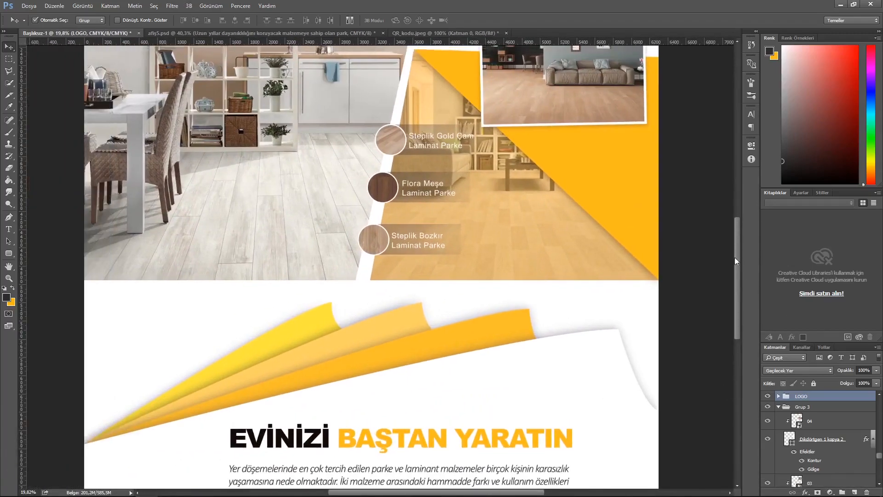
pyautogui.moveTo(735, 257); pyautogui.dragTo(734, 199)
# - Apply a transform option from the right-click menu to the top orange band shape
pyautogui.click(115, 147)
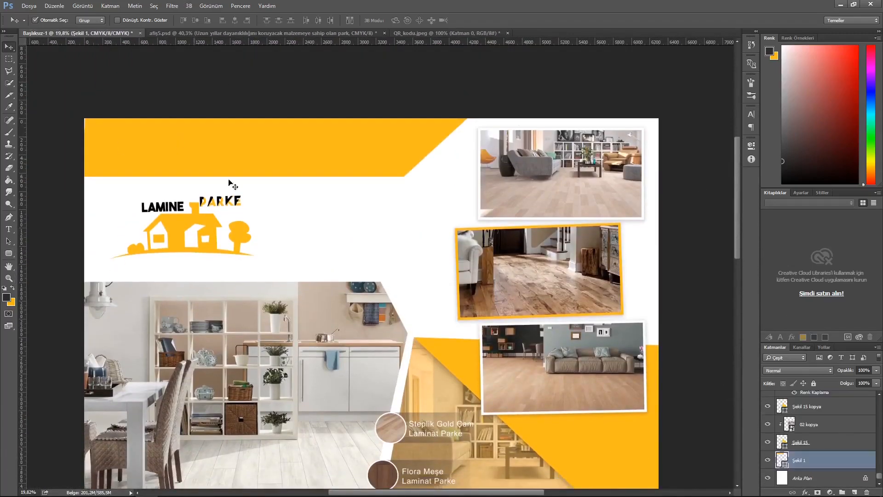
pyautogui.hotkey('ctrl', 't')
pyautogui.rightClick(112, 129)
pyautogui.click(149, 189)
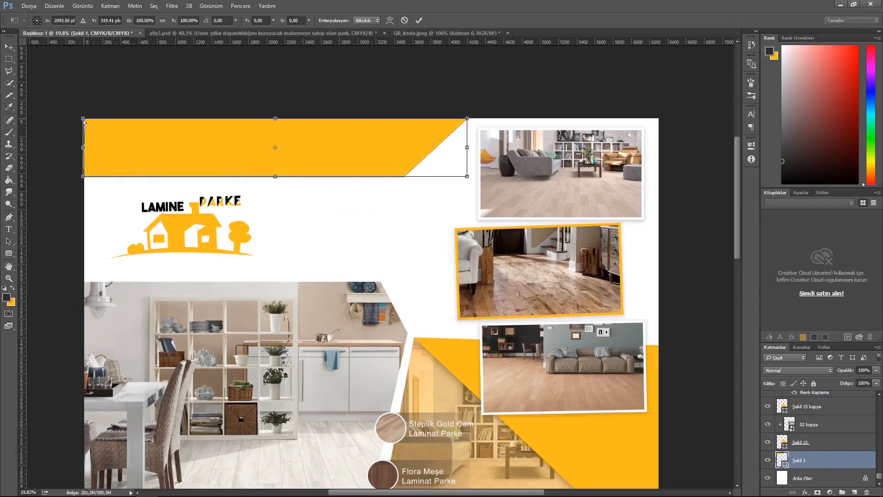
pyautogui.click(418, 21)
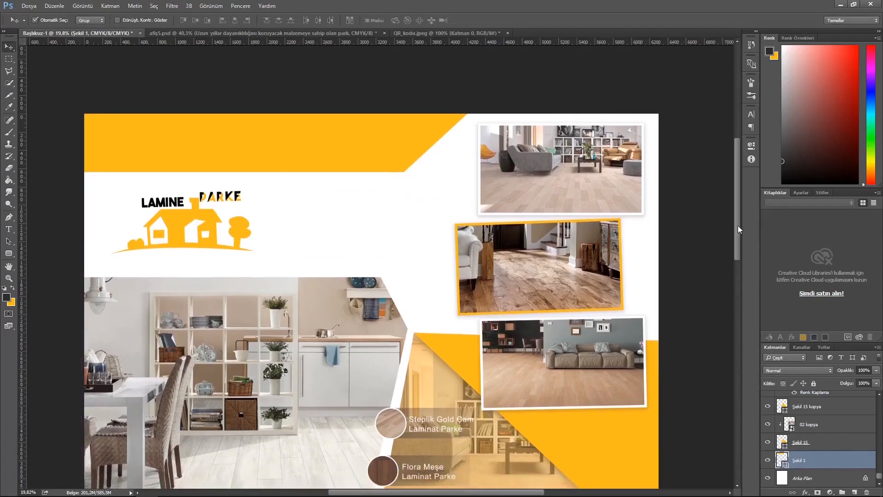